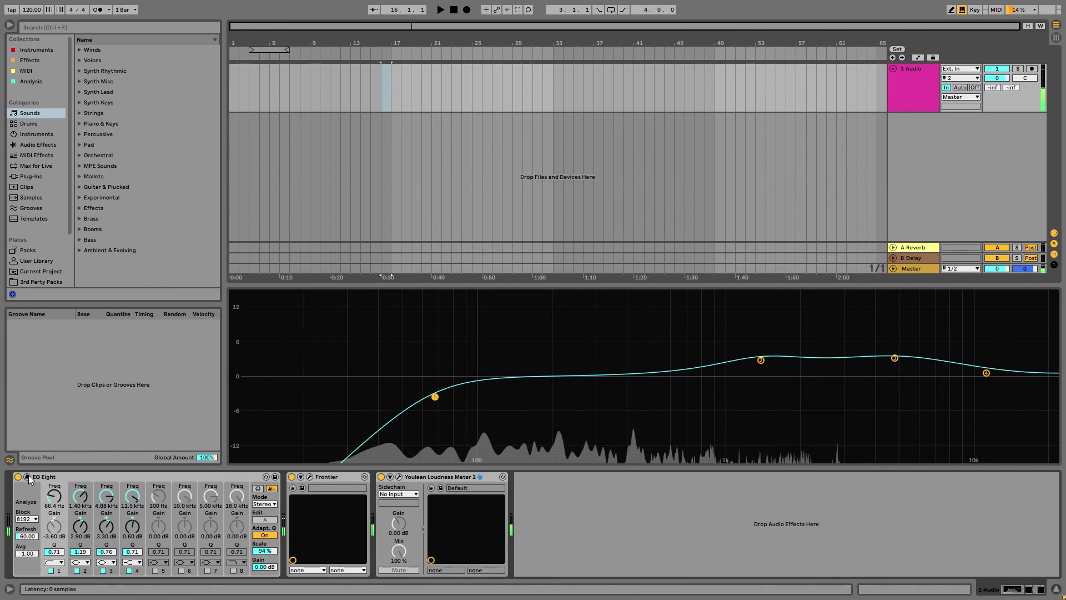
left_click(44, 125)
left_click(33, 116)
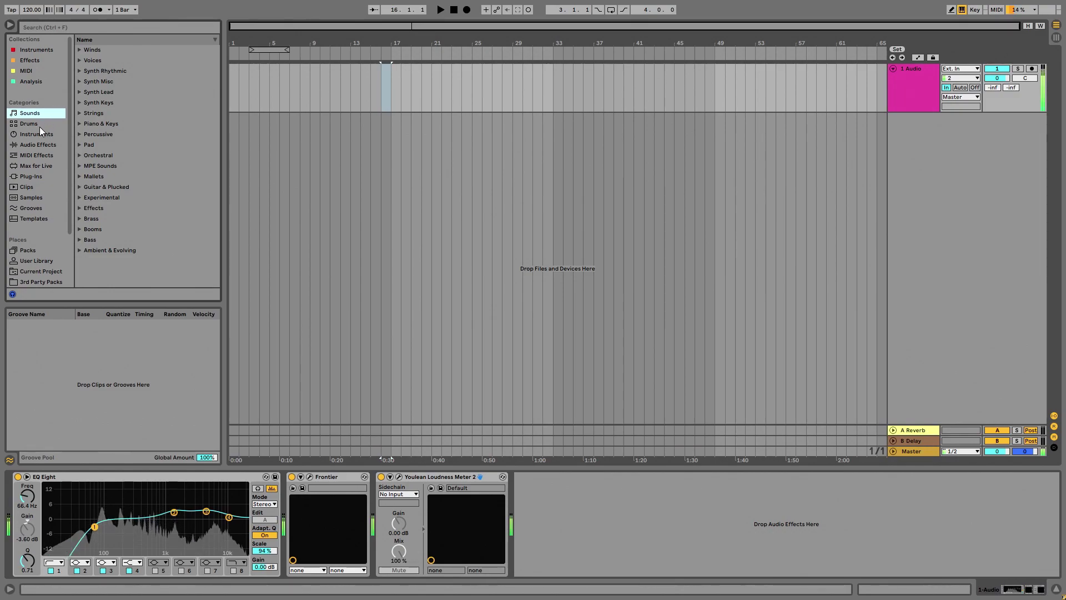
left_click(522, 118)
left_click(391, 98)
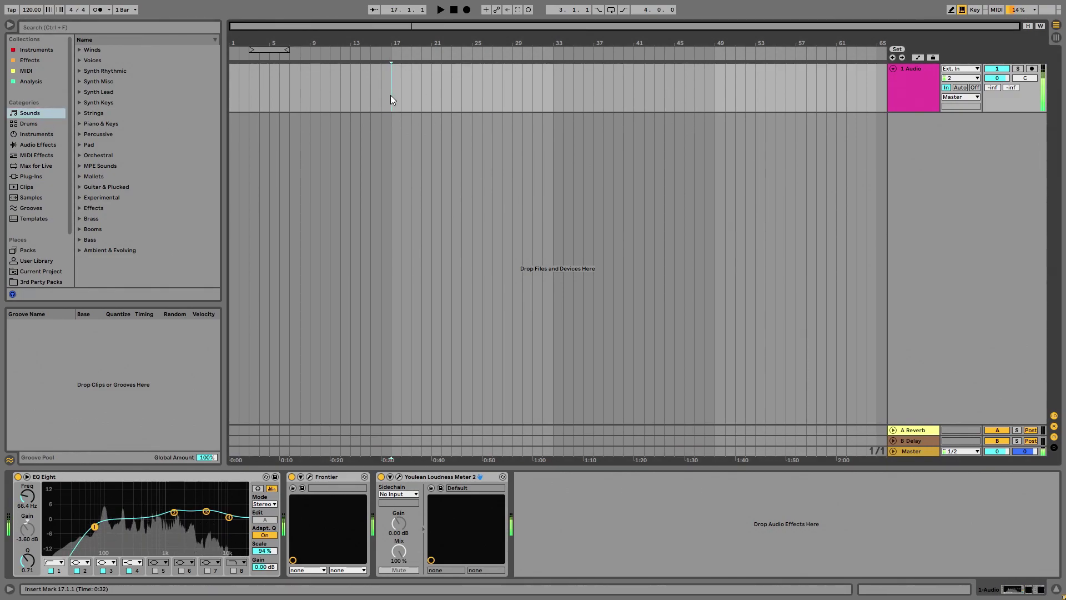
left_click_drag(391, 88, 462, 81)
left_click(411, 84)
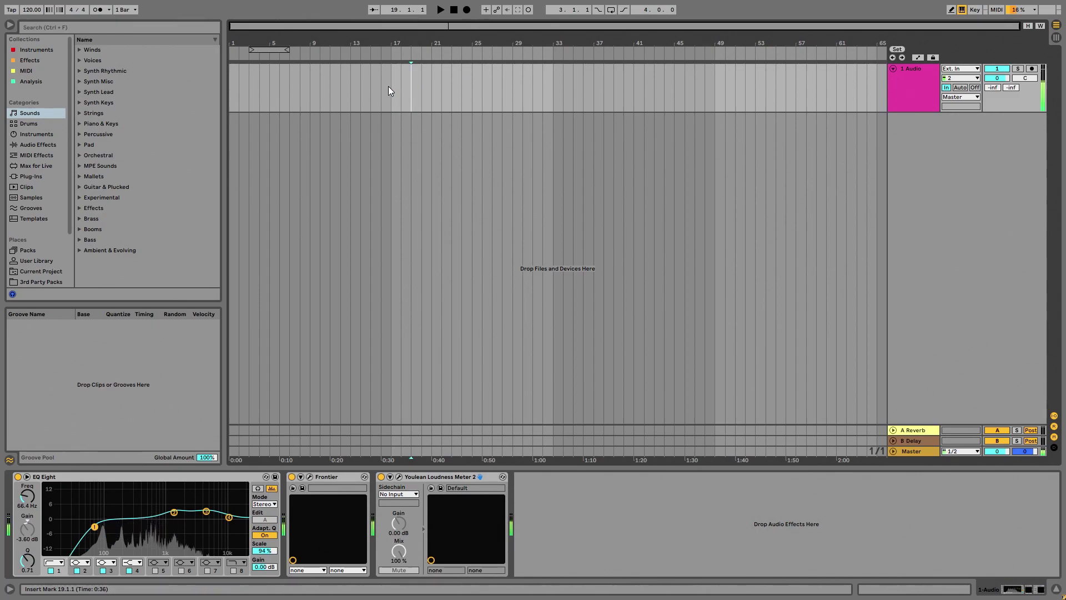
left_click(442, 86)
left_click(388, 92)
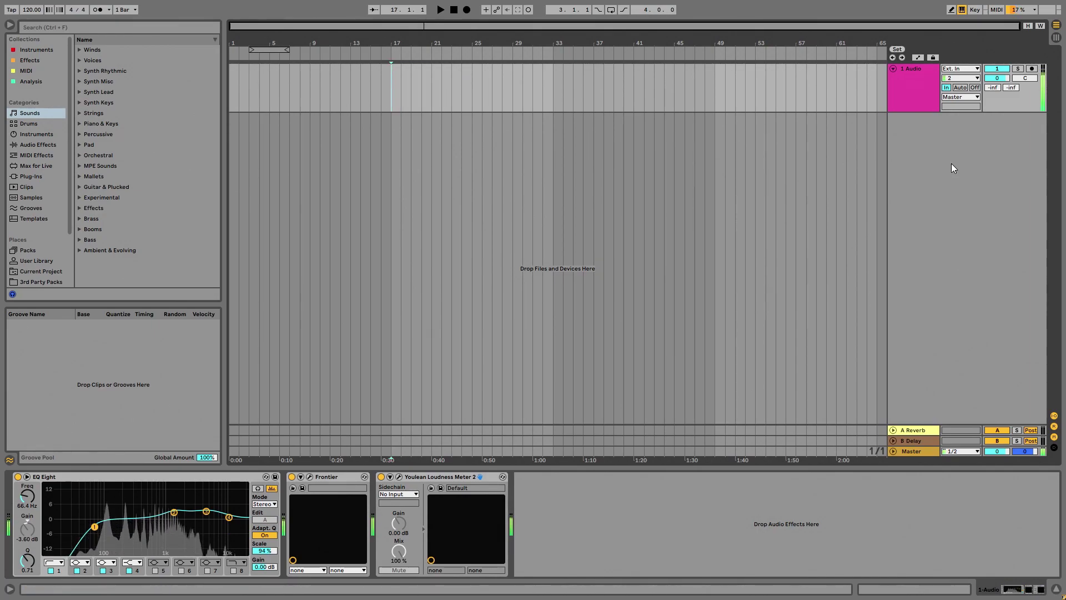
left_click(32, 125)
Leave full-screen view, browse File Explorer to Music > Projects > Mysterious Cheese Project, and play the Mysterious Cheese track.
key("F11")
left_click(1048, 36)
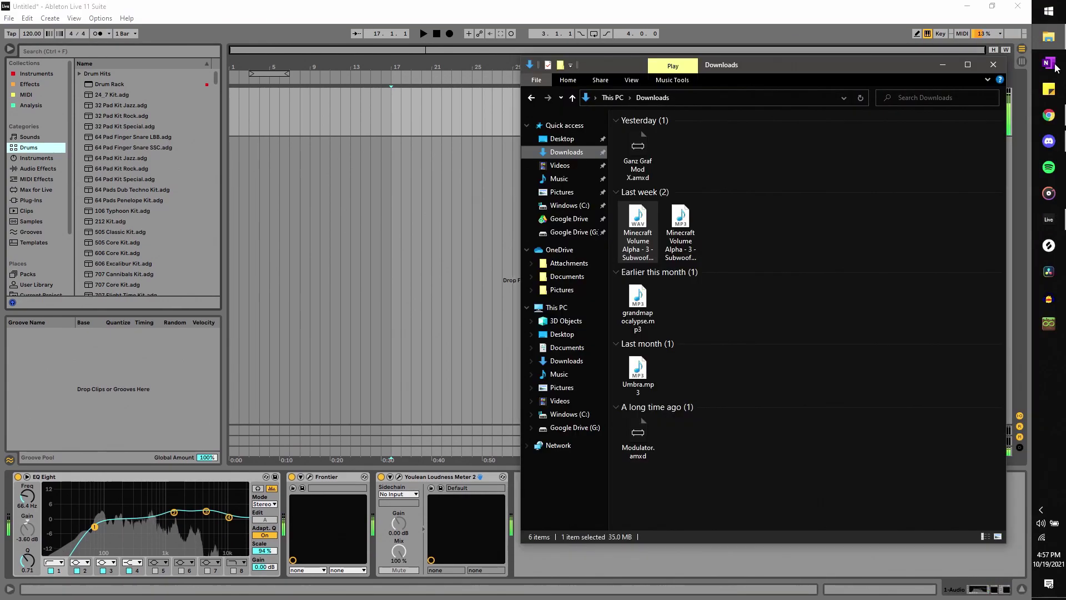
left_click(569, 181)
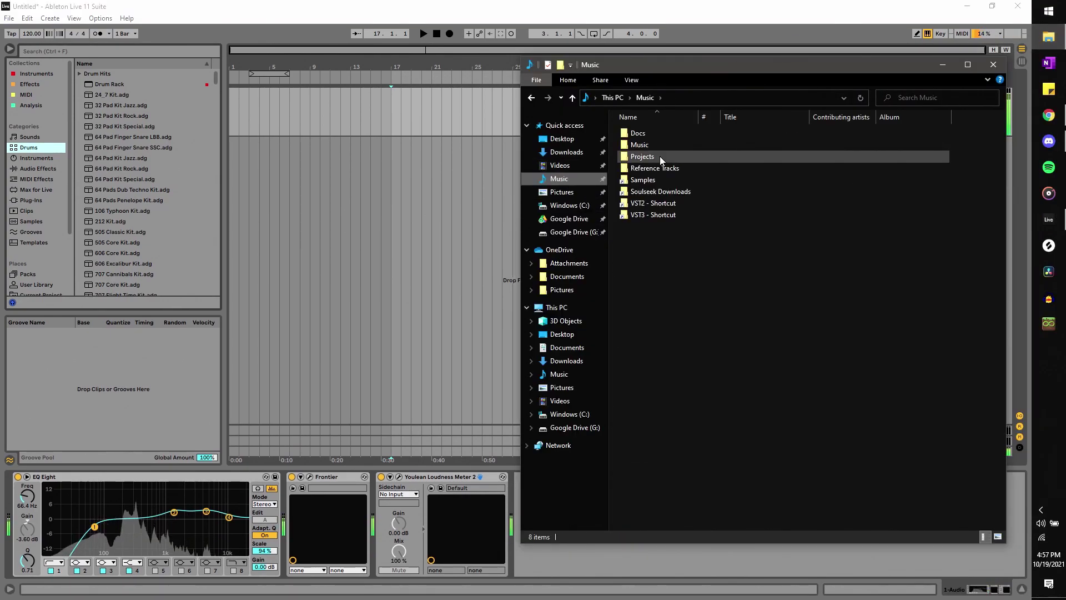
double_click(657, 158)
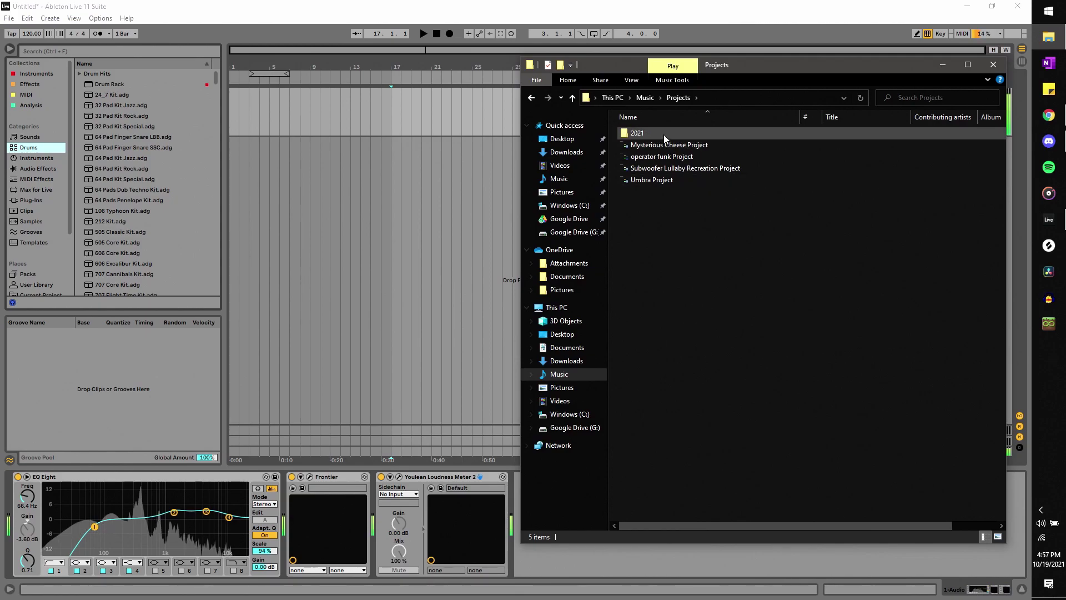
double_click(670, 146)
double_click(677, 181)
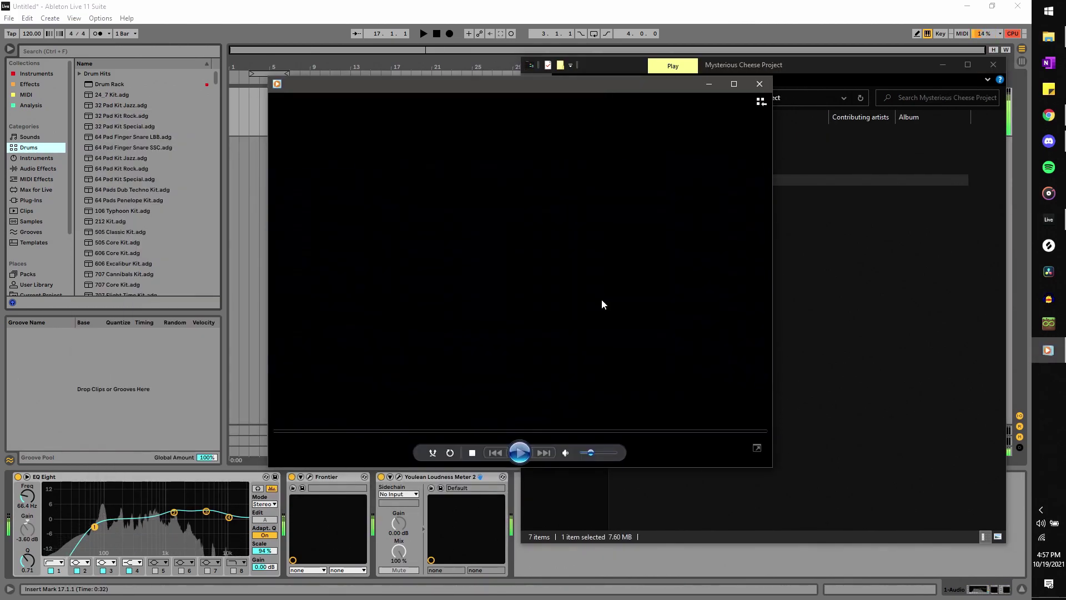
Listen to several different sections of the Mysterious Cheese track and pause playback.
left_click(382, 431)
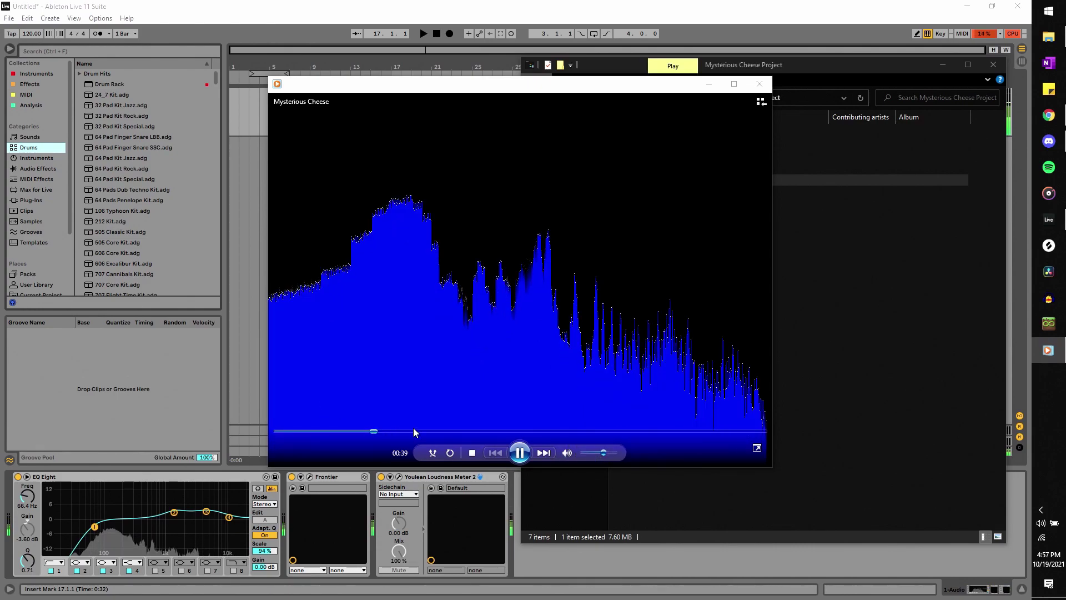
left_click(553, 431)
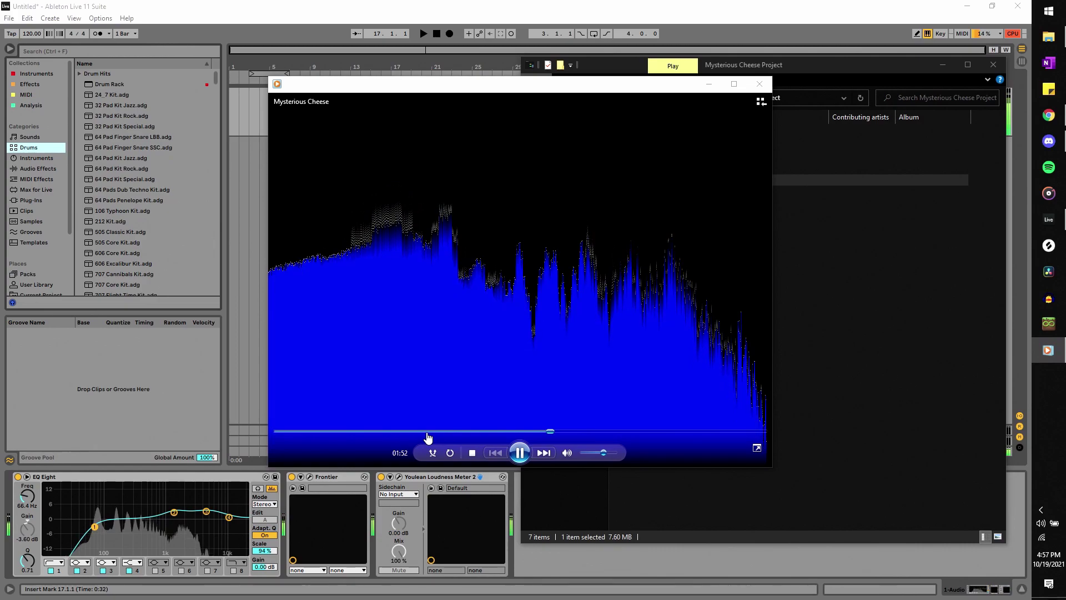
left_click(591, 431)
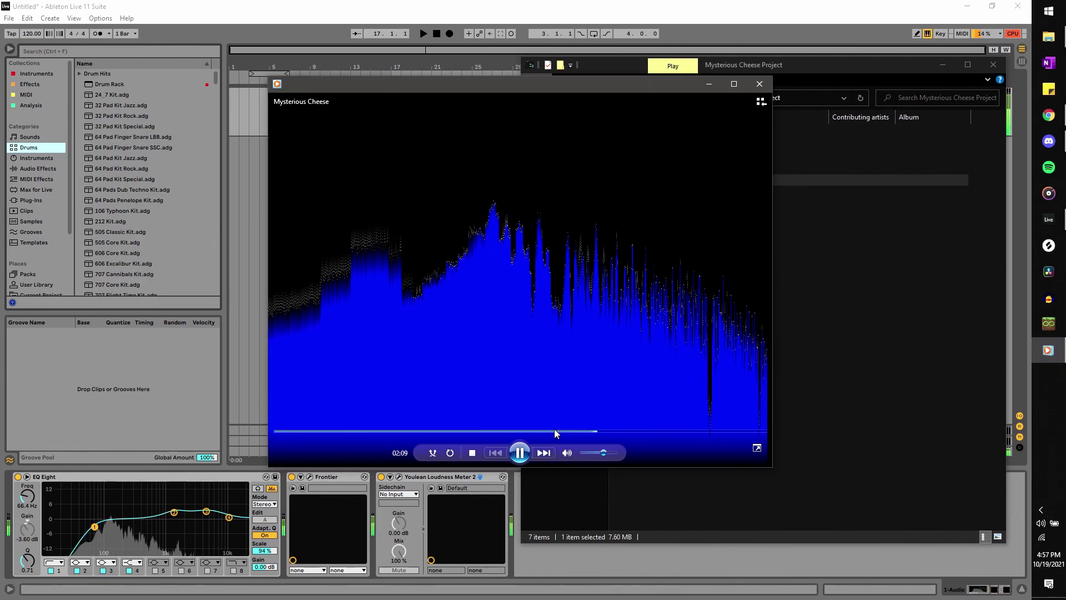
left_click(554, 430)
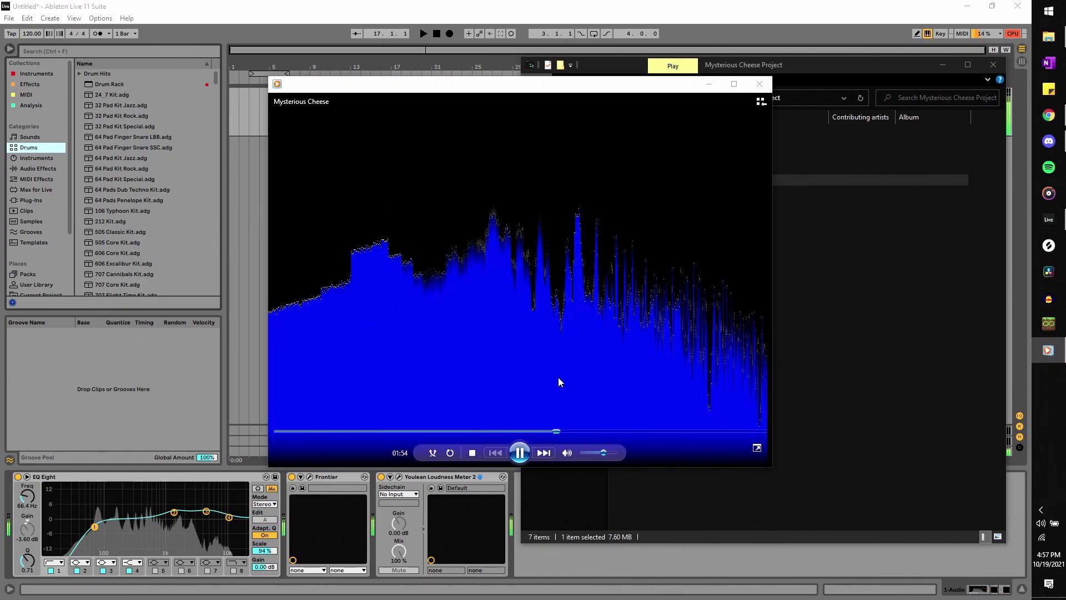
left_click(370, 432)
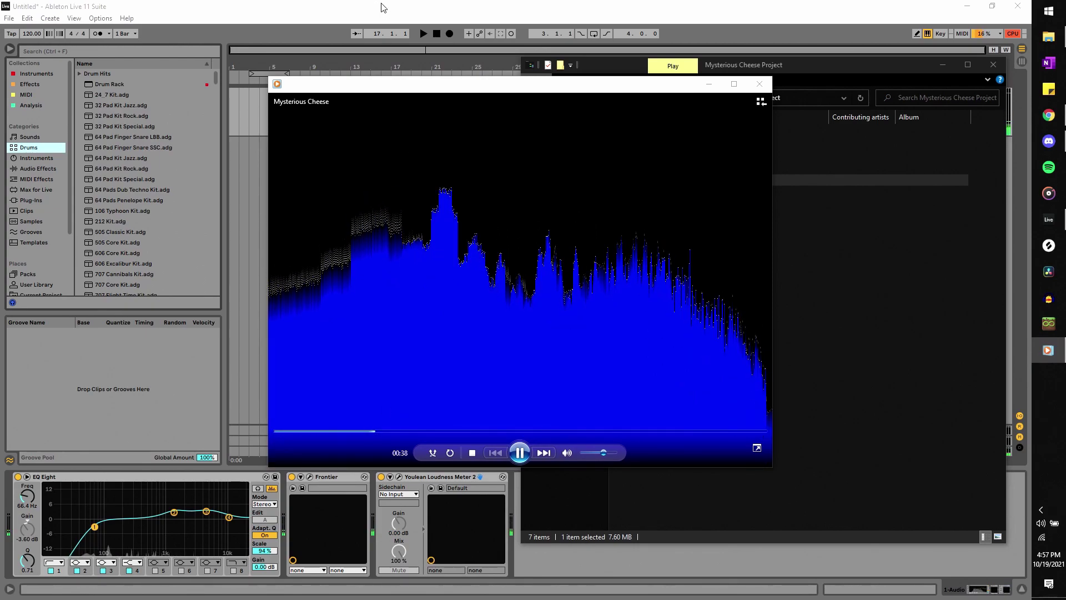
left_click_drag(408, 89, 603, 153)
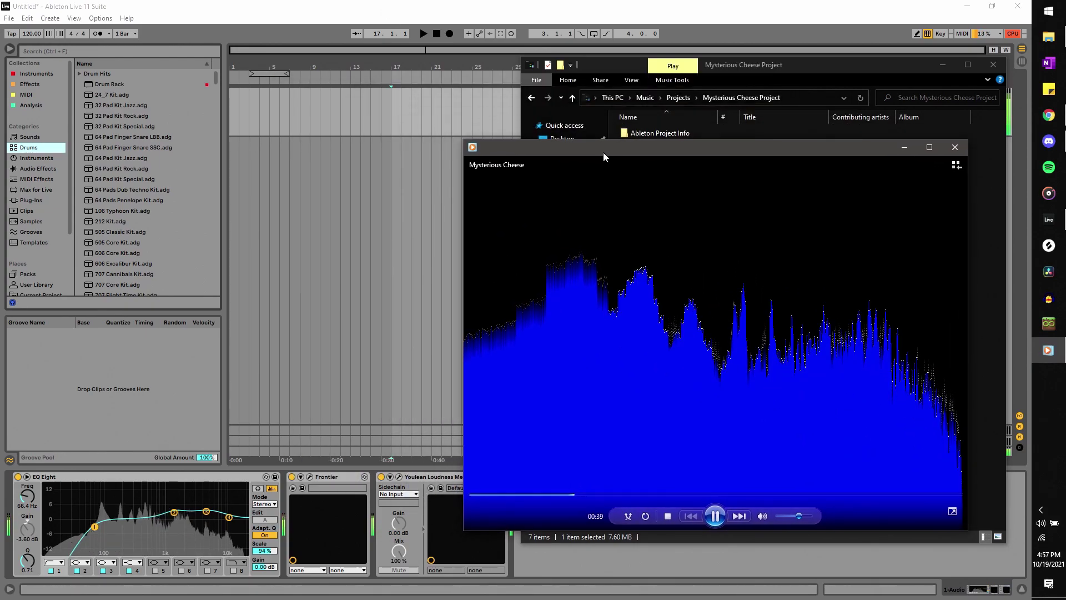
left_click(715, 515)
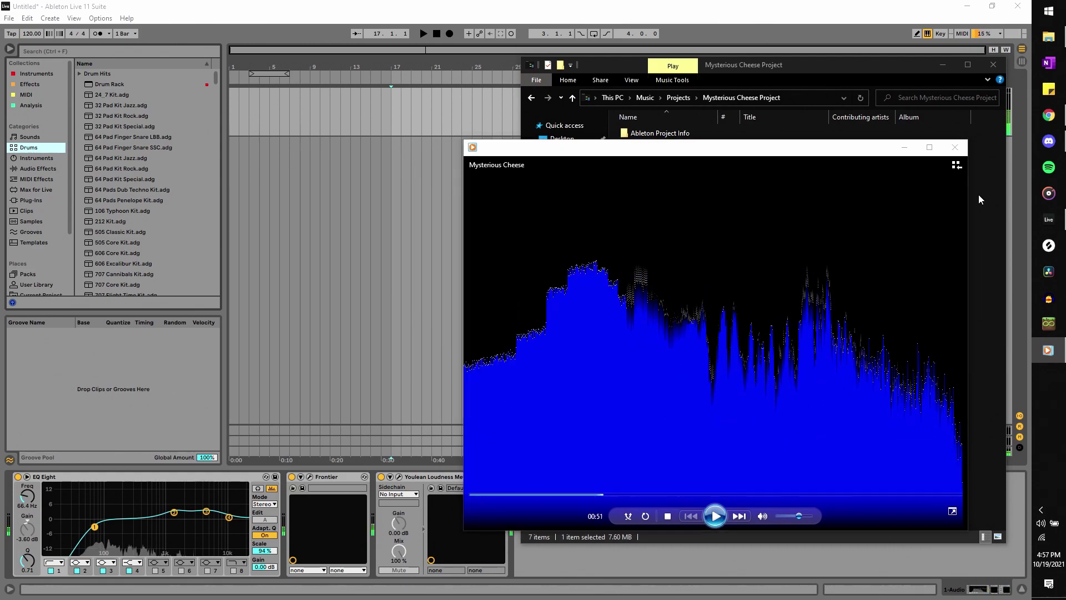
Close the media player and the Explorer window, and return Ableton Live to full-screen view.
left_click(954, 147)
left_click(993, 64)
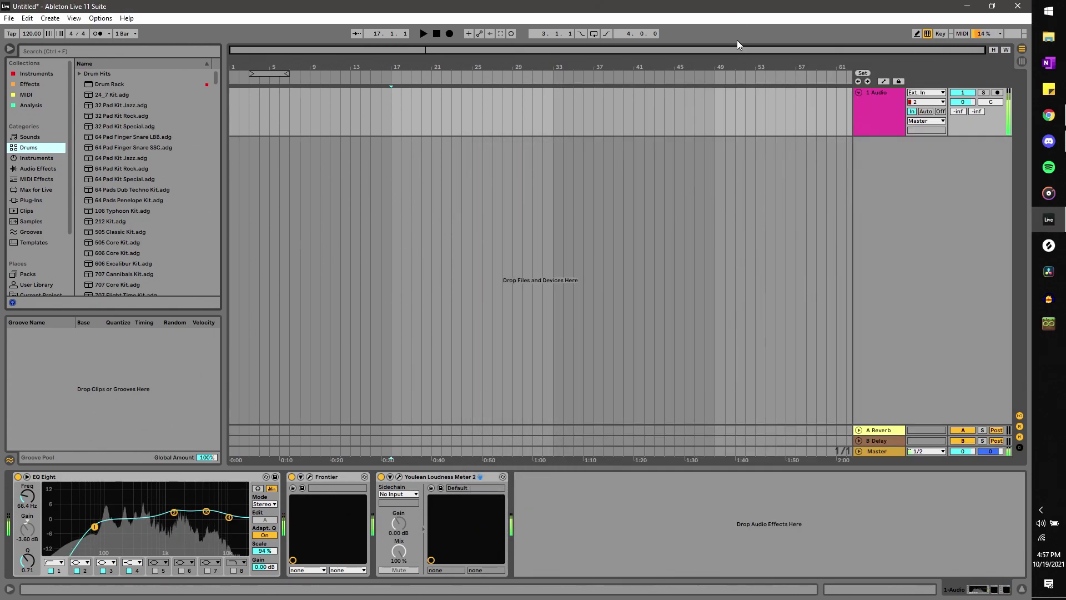
key("F11")
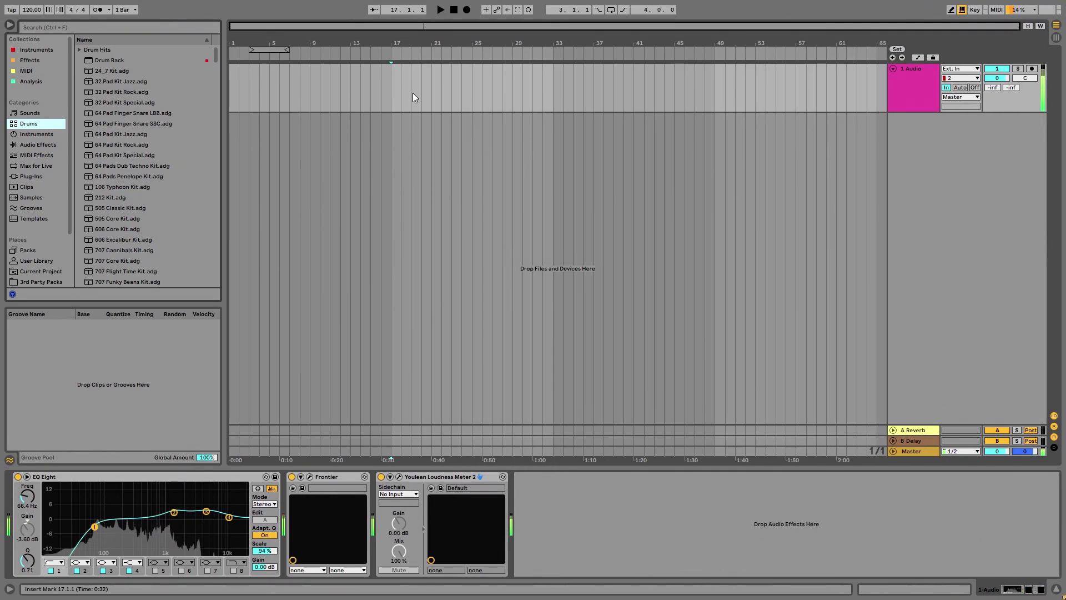
left_click(361, 88)
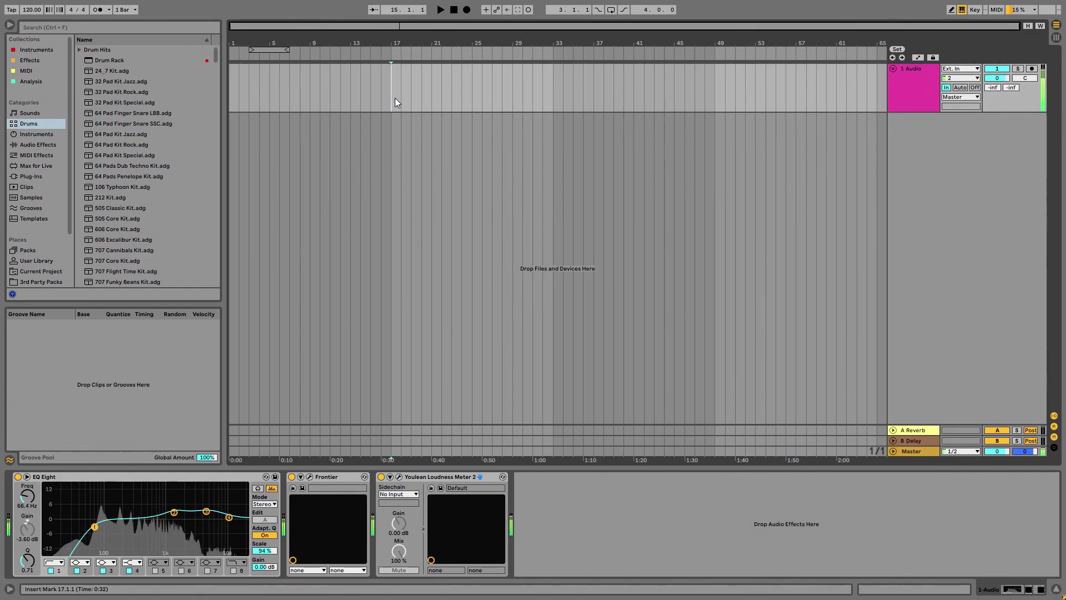
mouse_move(400, 103)
left_mouse_down()
mouse_move(449, 107)
mouse_move(399, 94)
mouse_move(411, 102)
left_mouse_up()
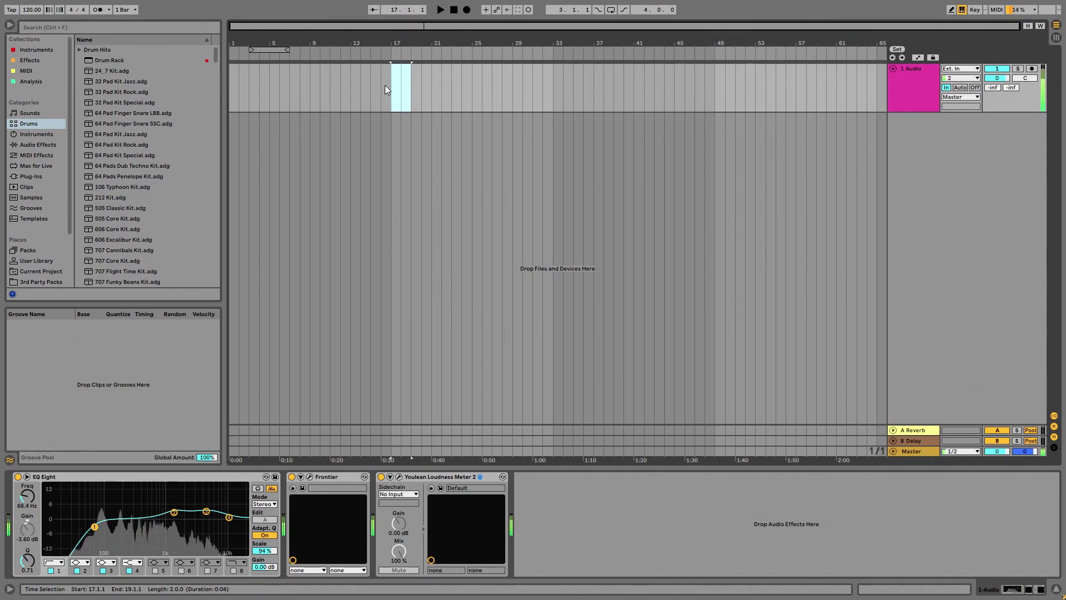
left_click(397, 93)
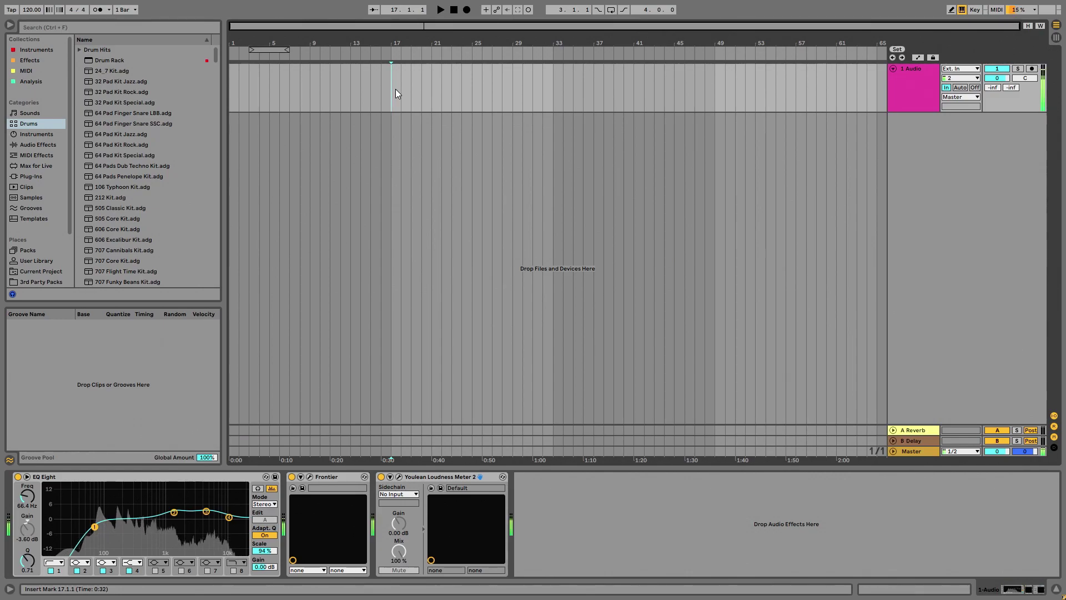
mouse_move(394, 73)
left_mouse_down()
mouse_move(428, 75)
mouse_move(378, 85)
mouse_move(431, 82)
mouse_move(393, 89)
left_mouse_up()
left_click(393, 89)
Insert an empty MIDI track below the 1 Audio track.
right_click(905, 159)
left_click(922, 170)
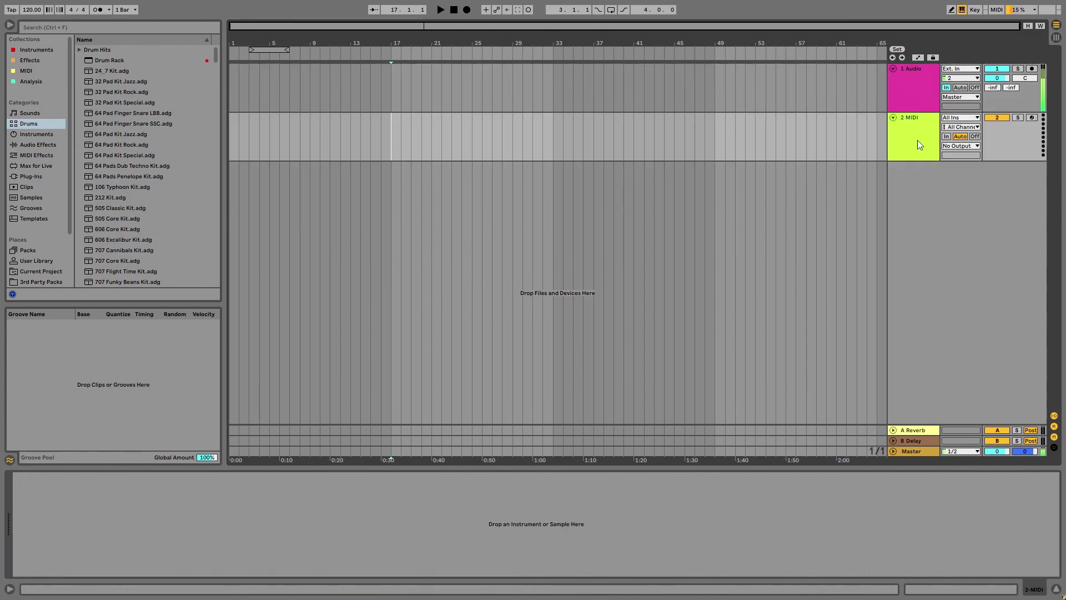
key("shift+F10")
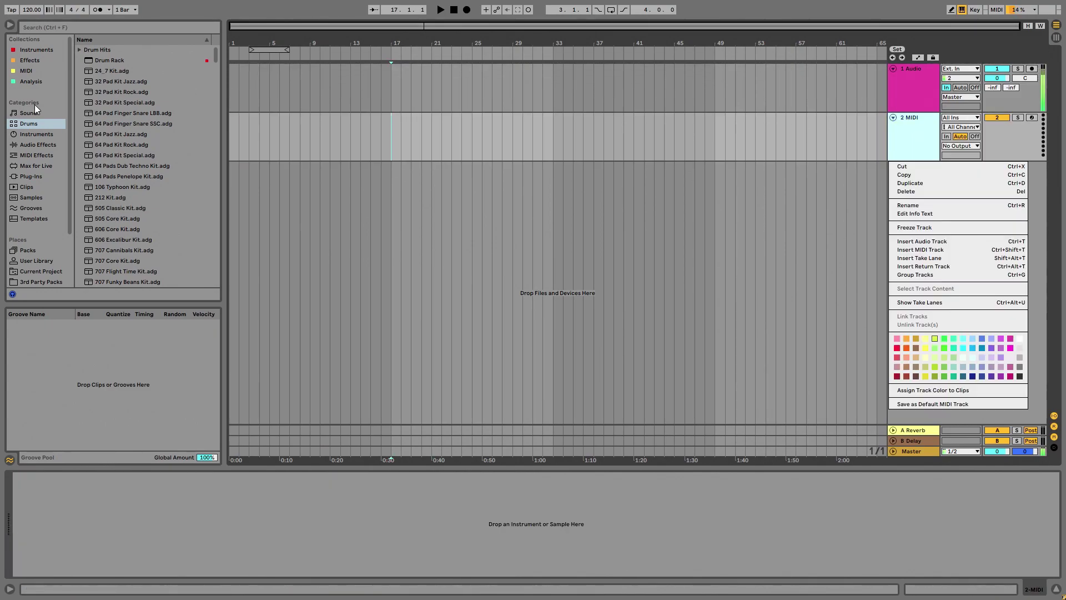
left_click(156, 199)
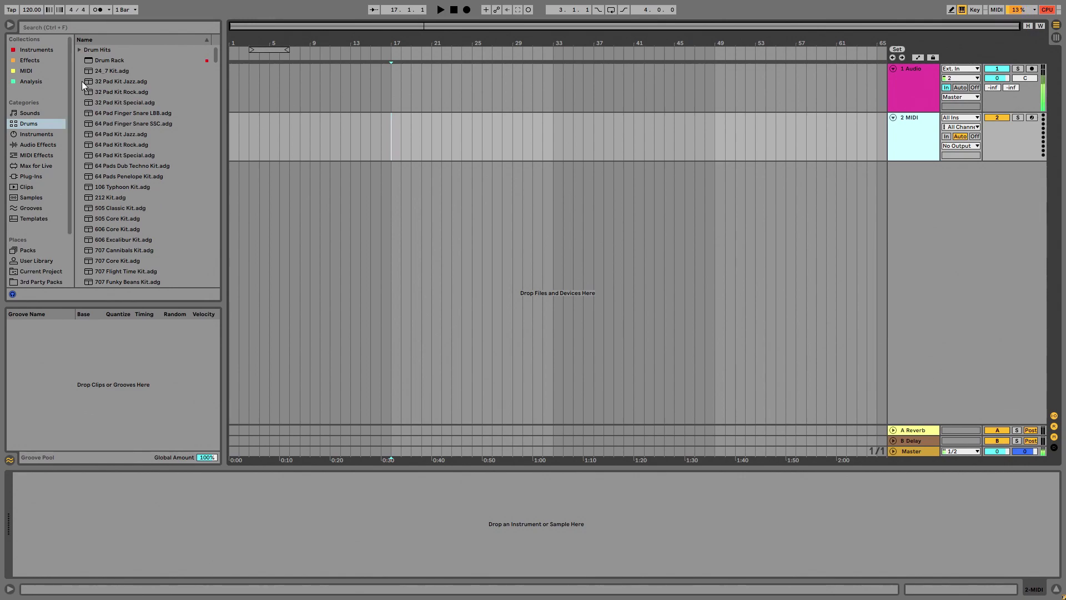
Search the browser for "snare" and audition Legowelt Snare samples around number 100.
key("ctrl+f")
type("snare")
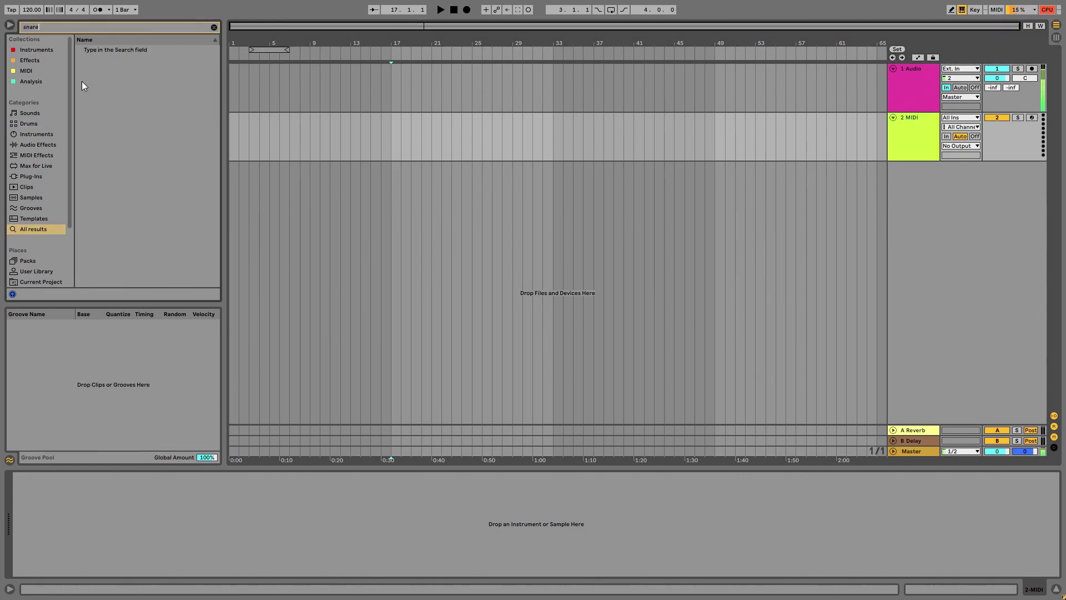
scroll(115, 115, "down", 6)
left_click_drag(216, 53, 217, 101)
scroll(119, 167, "down", 4)
left_click(135, 134)
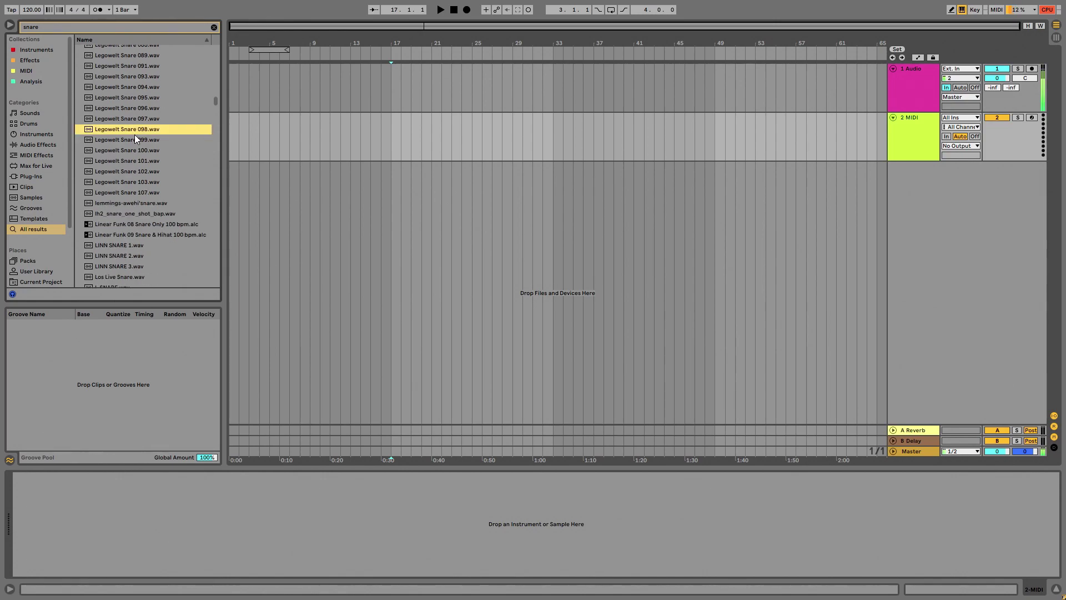
left_click(122, 146)
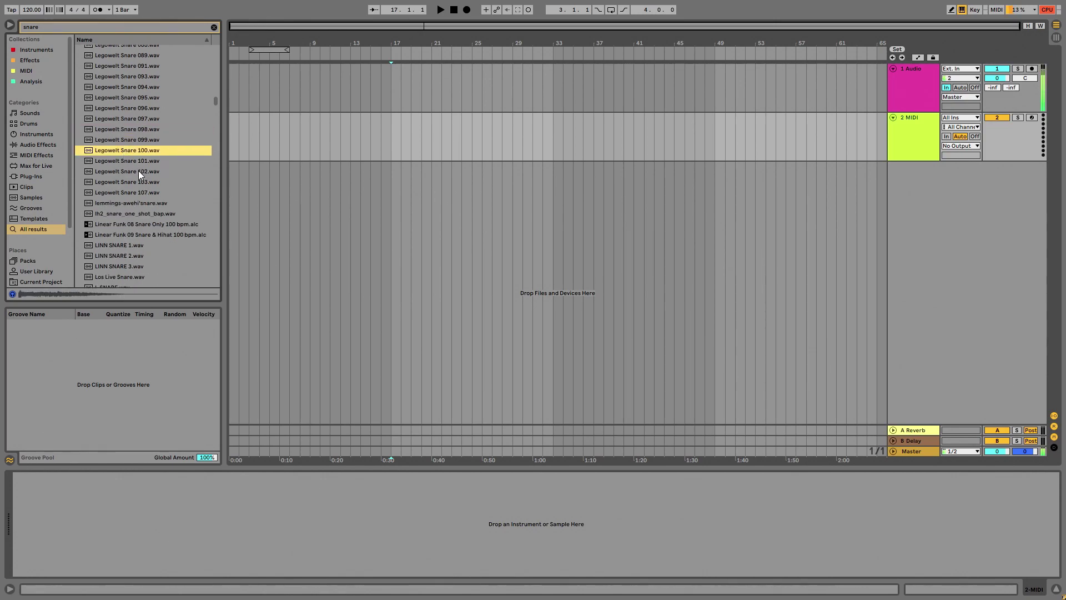
left_click(139, 182)
Audition more Legowelt Snare samples and place Legowelt Snare 087.wav on a new audio track at bar 21.
scroll(133, 156, "up", 3)
left_click(133, 156)
left_click(132, 122)
scroll(131, 152, "up", 3)
left_click(128, 146)
mouse_move(336, 209)
left_mouse_down()
mouse_move(566, 214)
mouse_move(368, 215)
mouse_move(184, 195)
left_mouse_up()
left_click_drag(167, 158, 432, 203)
Insert an audio track below the snare track, and delete both it and the empty MIDI track.
right_click(925, 239)
left_click(943, 246)
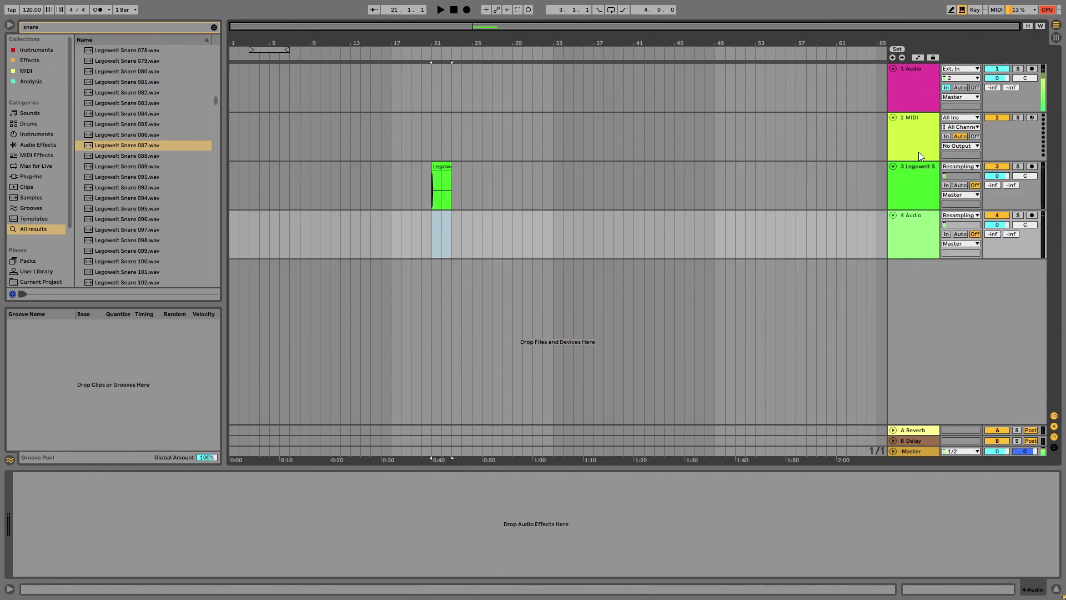
left_click(922, 139)
key("Delete")
left_click(905, 193)
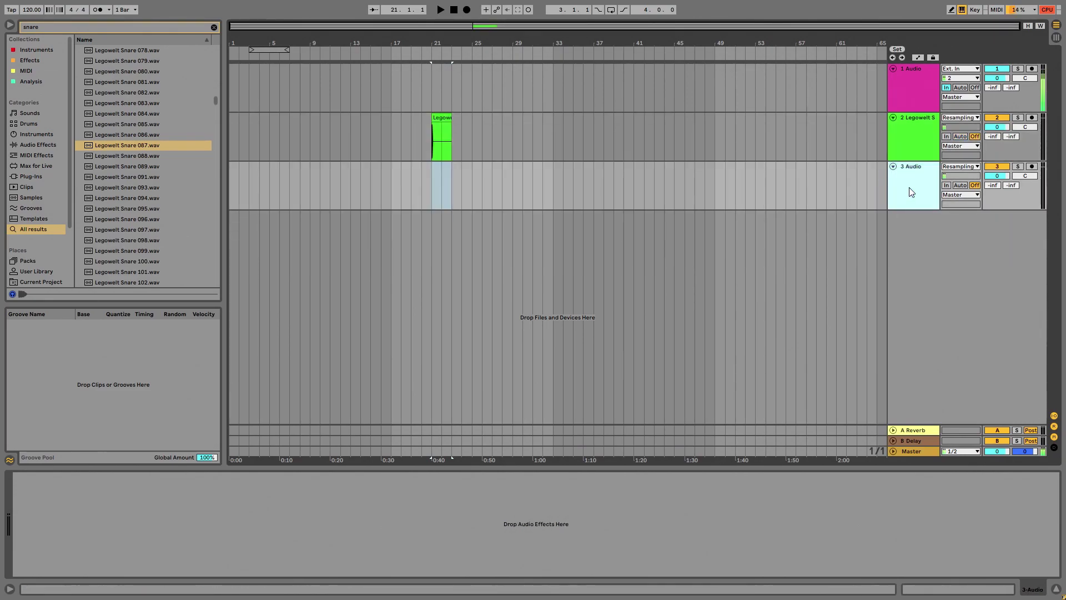
key("Delete")
Insert a MIDI track below the snare track and load Granulator II from the Instruments collection onto it.
key("ctrl+shift+t")
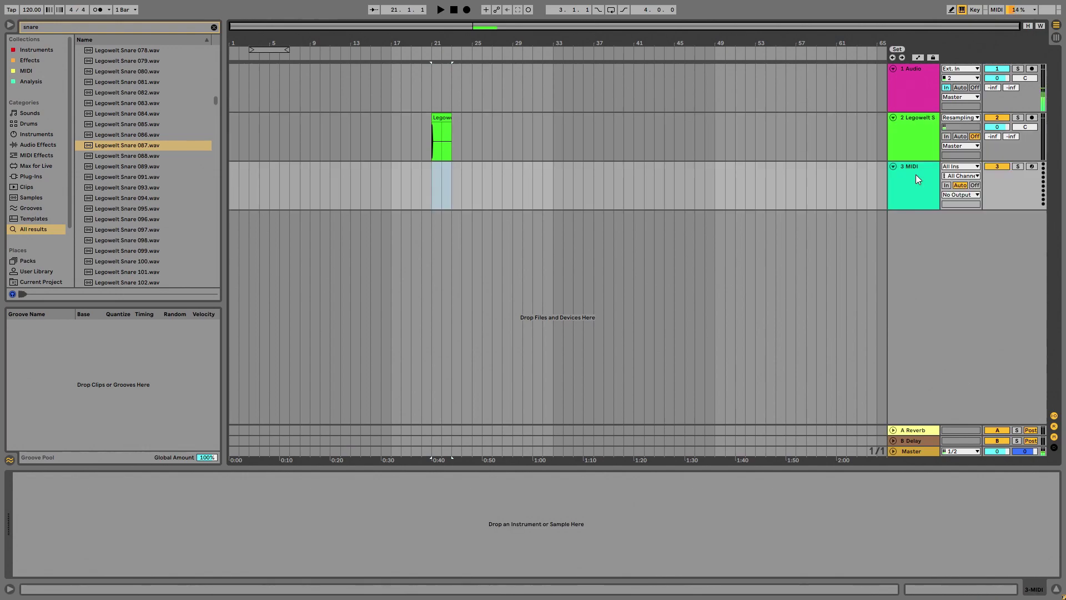
left_click(37, 50)
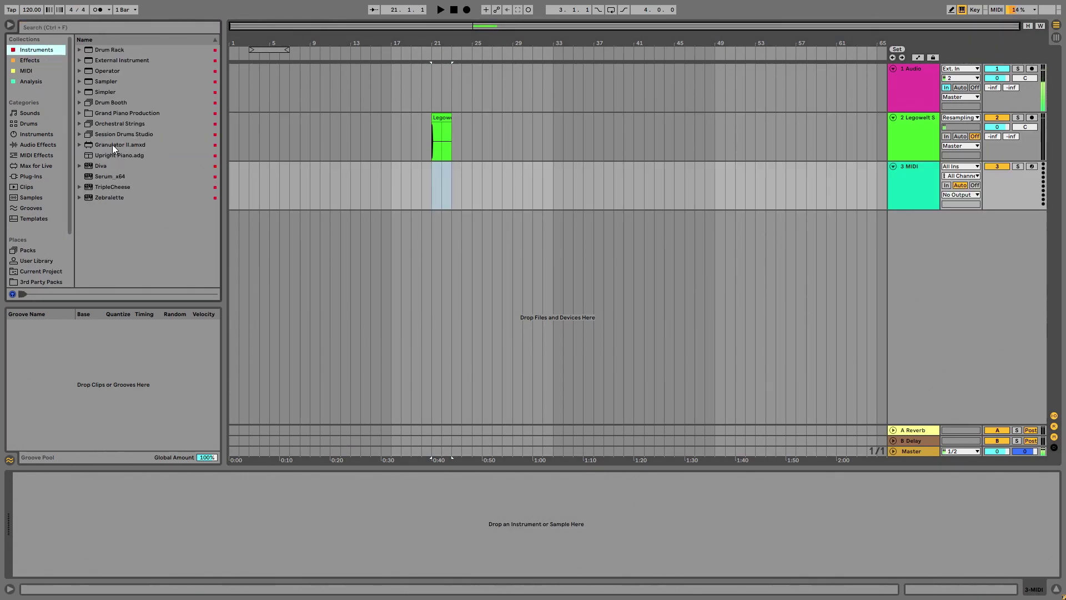
left_click_drag(112, 145, 830, 85)
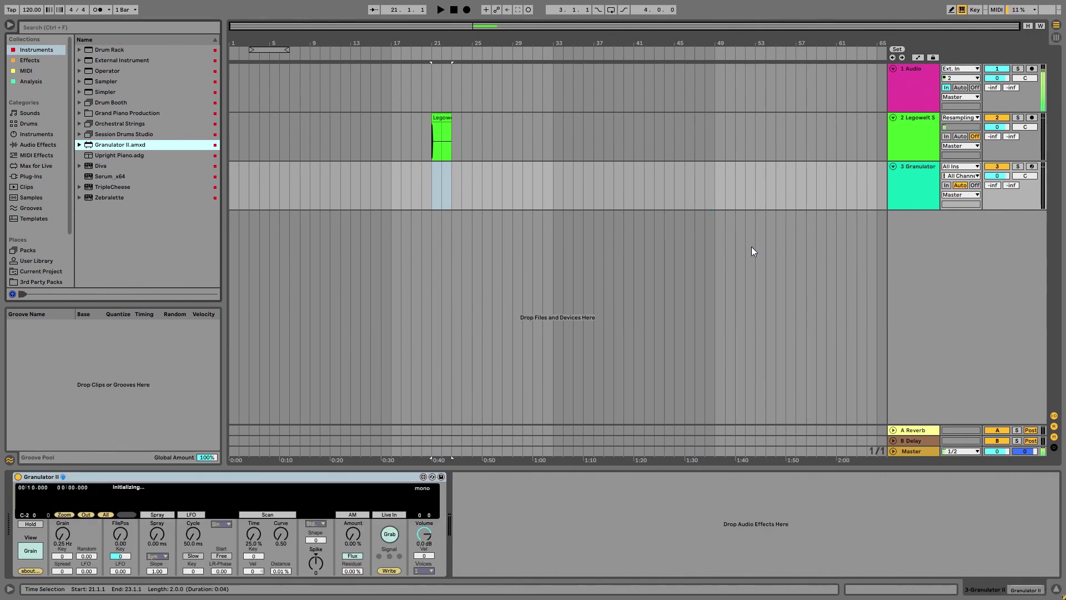
left_click(231, 482)
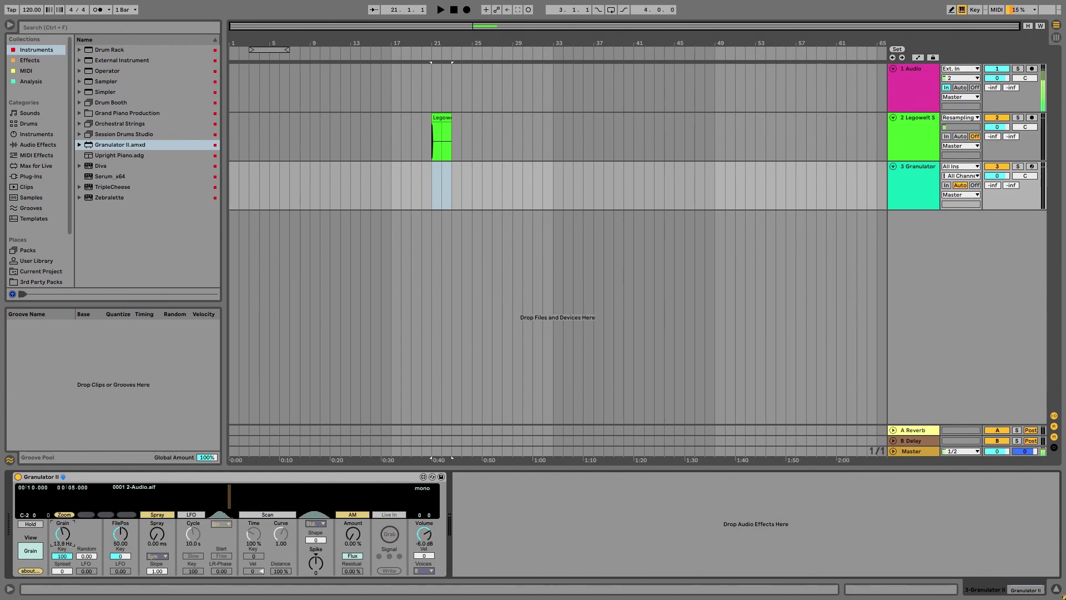
left_click(49, 475)
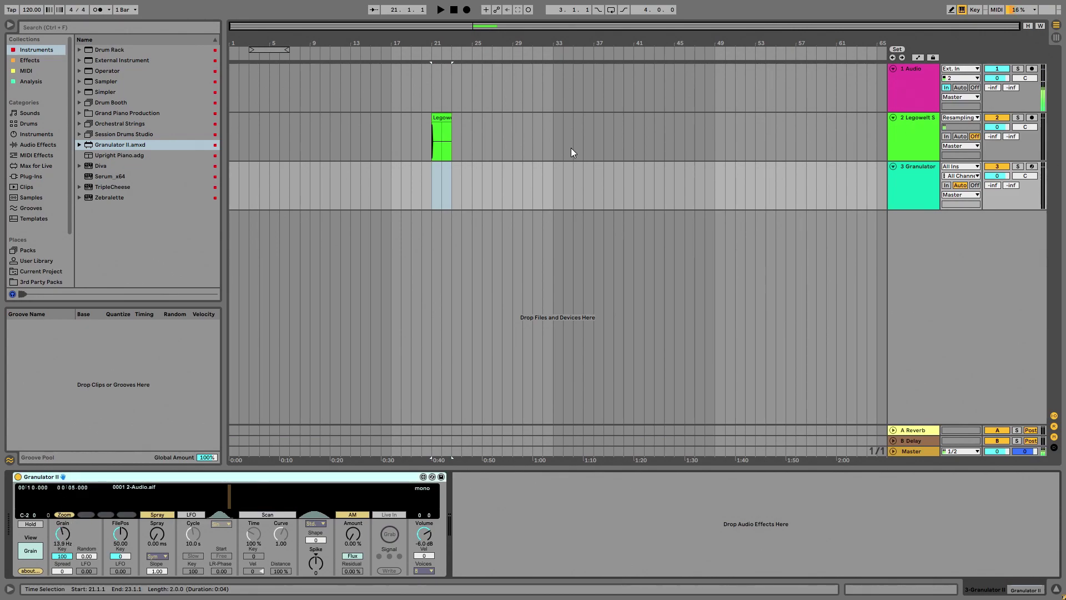
Load the Legowelt Snare 087 clip into Granulator II and set FilePos to 4.33 in the waveform display.
left_click_drag(450, 123, 246, 496)
left_click_drag(115, 498, 36, 494)
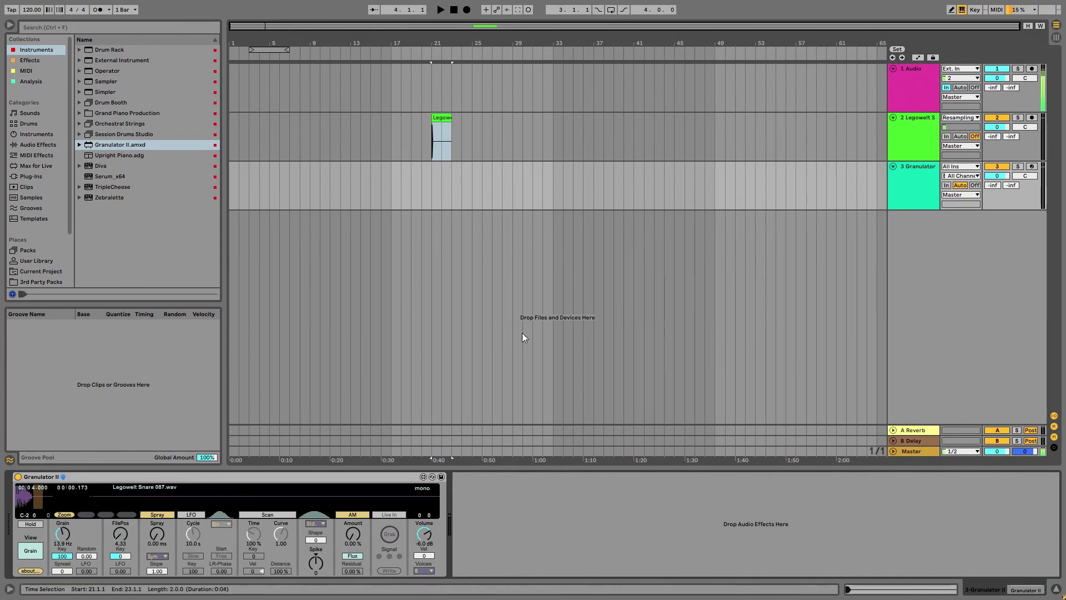
left_click(62, 514)
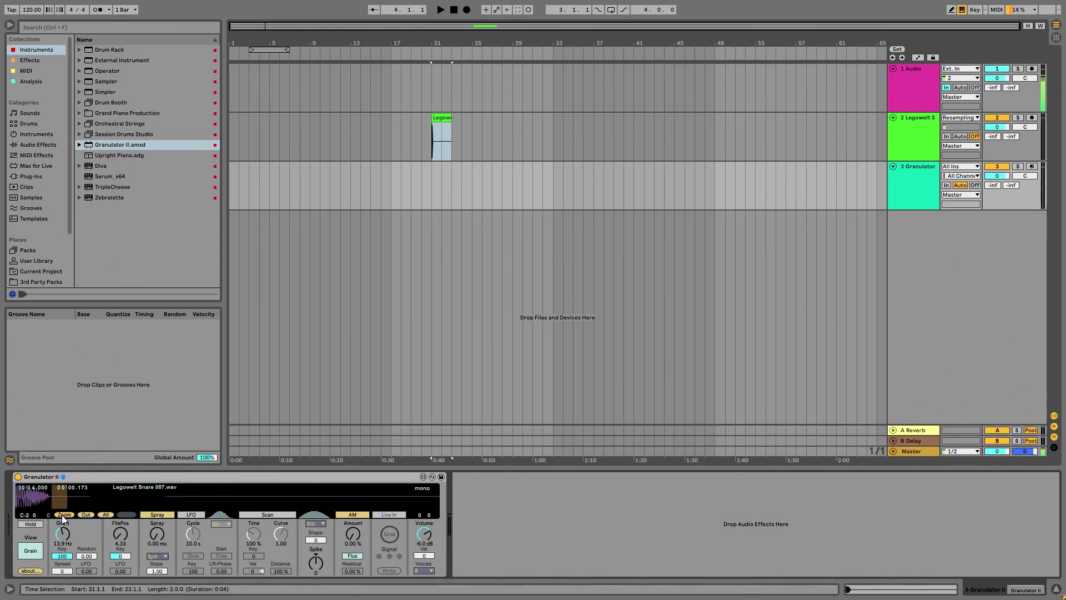
Zoom Granulator II's waveform in with FilePos at 2.97, and delete the Legowelt Snare audio track.
left_click_drag(151, 495, 214, 522)
left_click(64, 515)
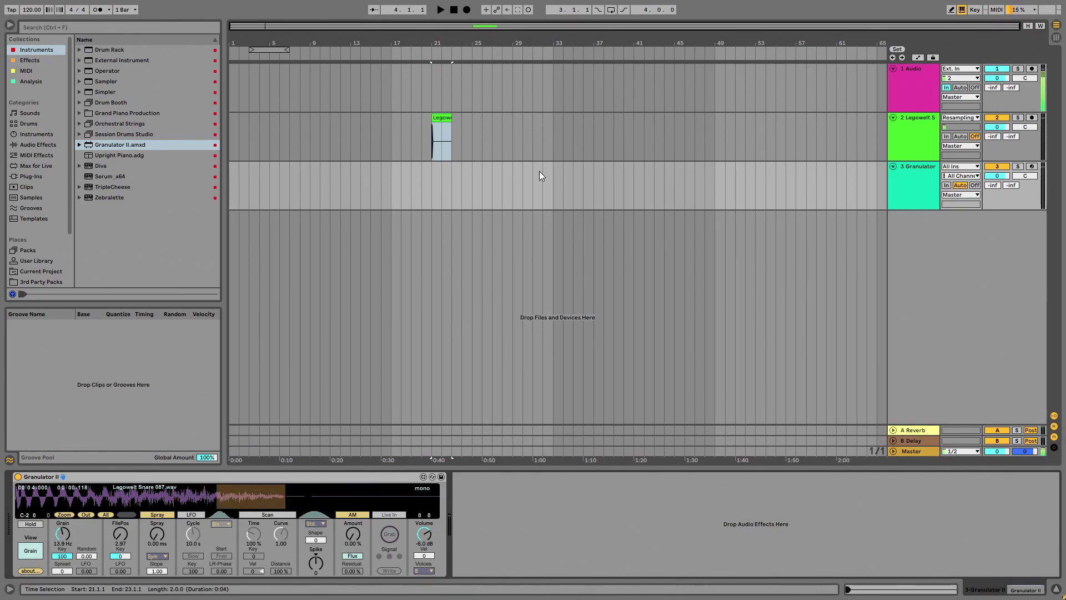
left_click(928, 146)
key("Delete")
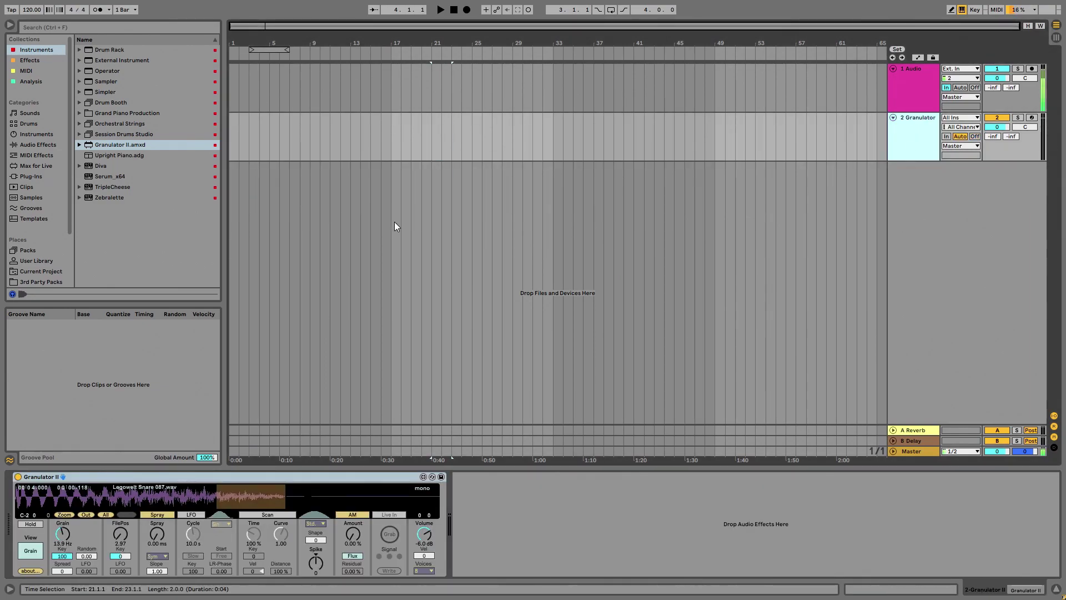
Create a four-bar MIDI clip at bar 17 on the Granulator track with a C3 note extended across its full length.
left_click(390, 131)
key("space")
left_click_drag(396, 140, 417, 135)
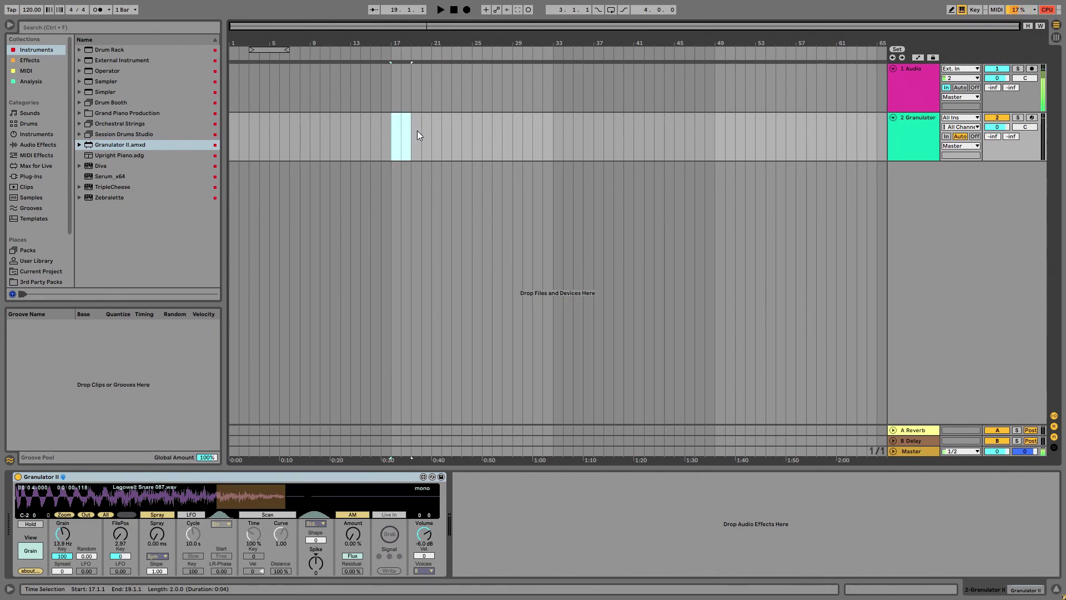
double_click(426, 132)
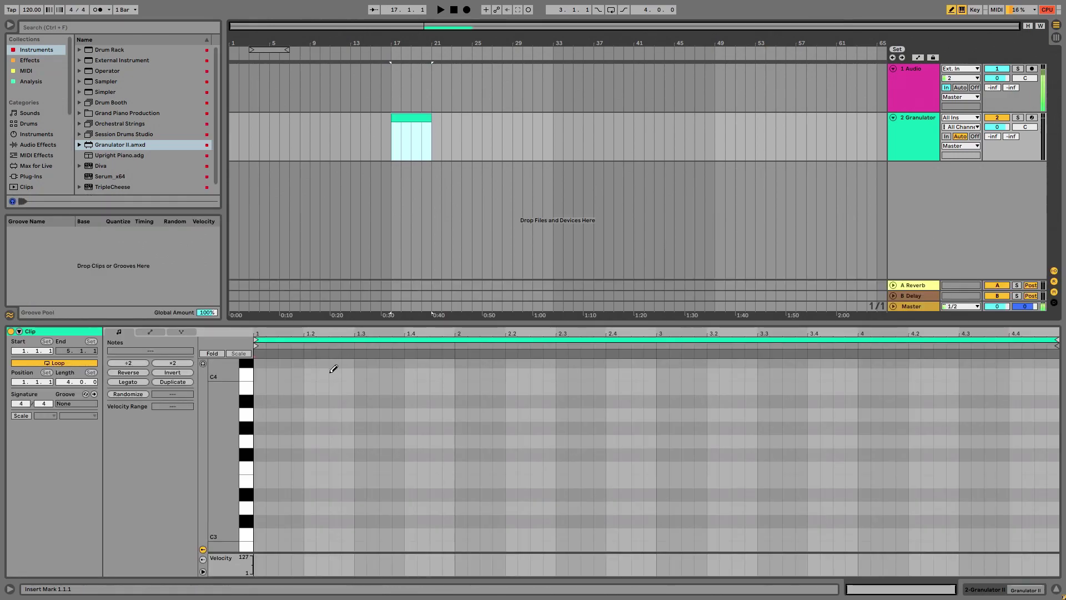
left_click(261, 535)
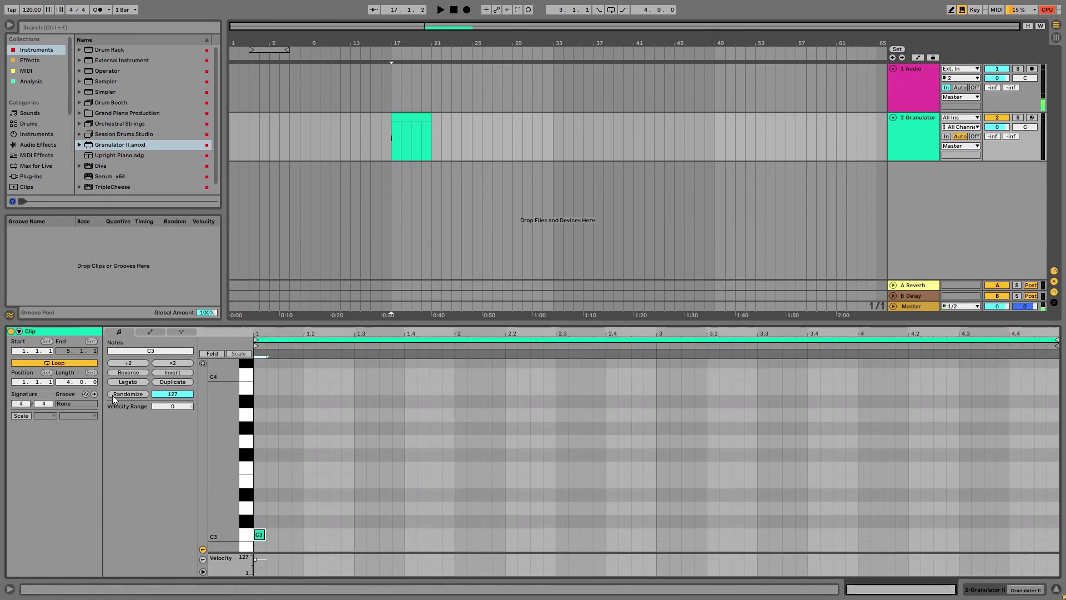
left_click(125, 382)
Loop the arrangement over the four-bar MIDI clip and audition it with the Granulator II device in view.
left_click(918, 130)
key("space")
left_click_drag(392, 126, 435, 129)
key("ctrl+l")
key("space")
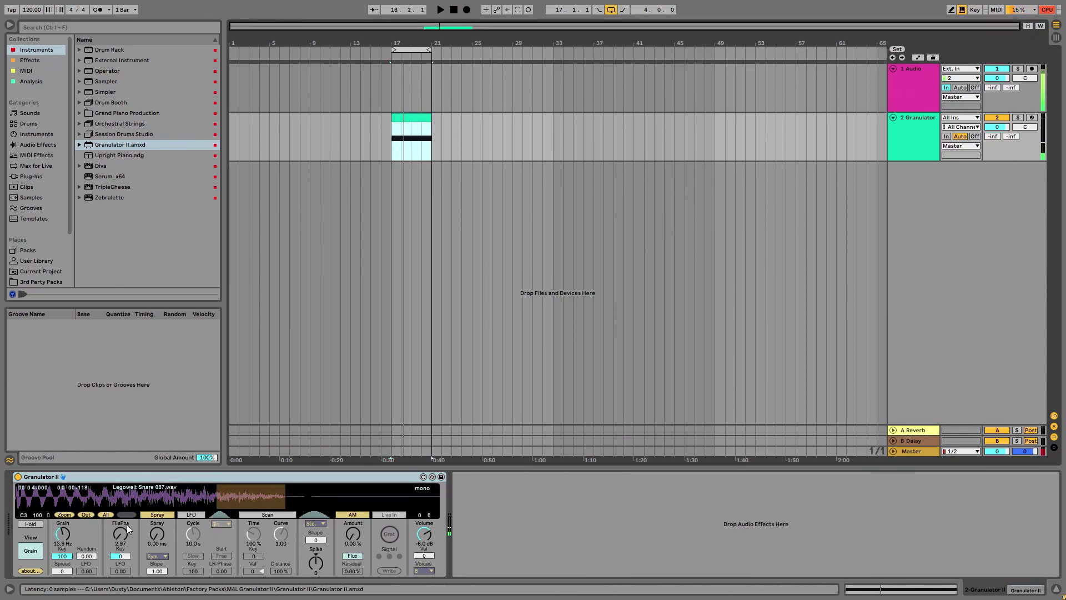
Shorten the amp envelope's release to 10.0 ms and audition the loop from an earlier grain position.
left_click(38, 551)
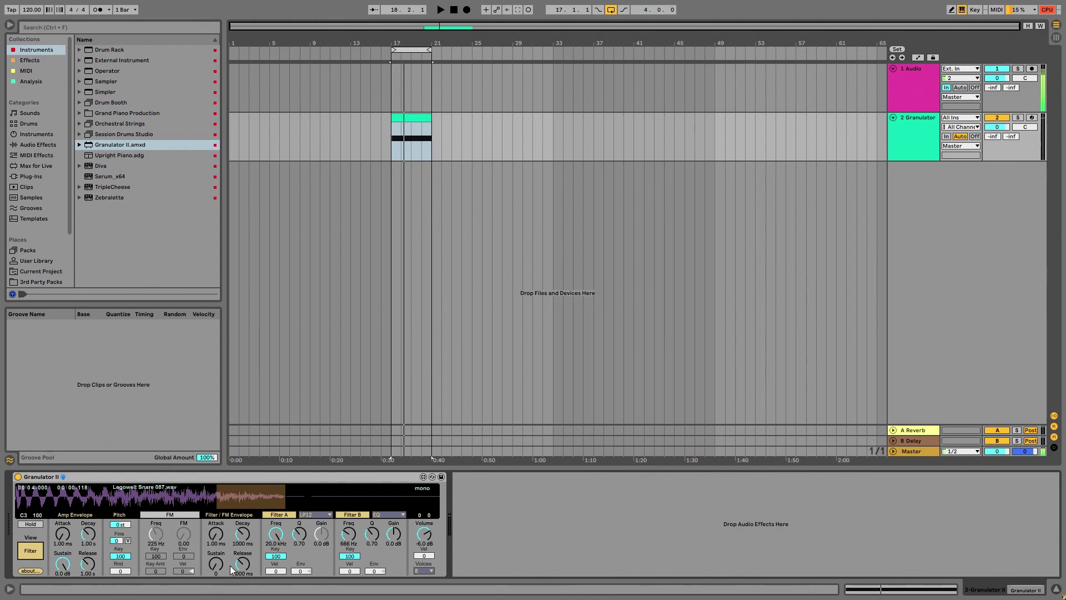
key("space")
key("space")
key("space")
key("space")
key("space")
left_click_drag(225, 502, 162, 503)
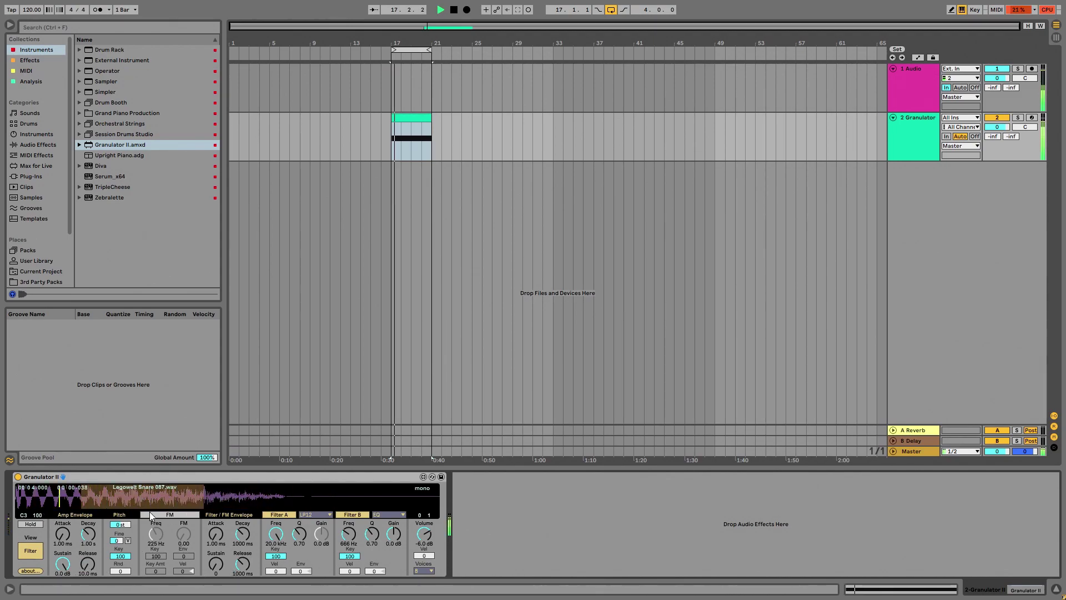
Raise the Grain rate and move FilePos to 3.06 while auditioning the loop.
left_click(36, 550)
left_click_drag(67, 531, 67, 511)
left_click_drag(194, 500, 279, 500)
key("space")
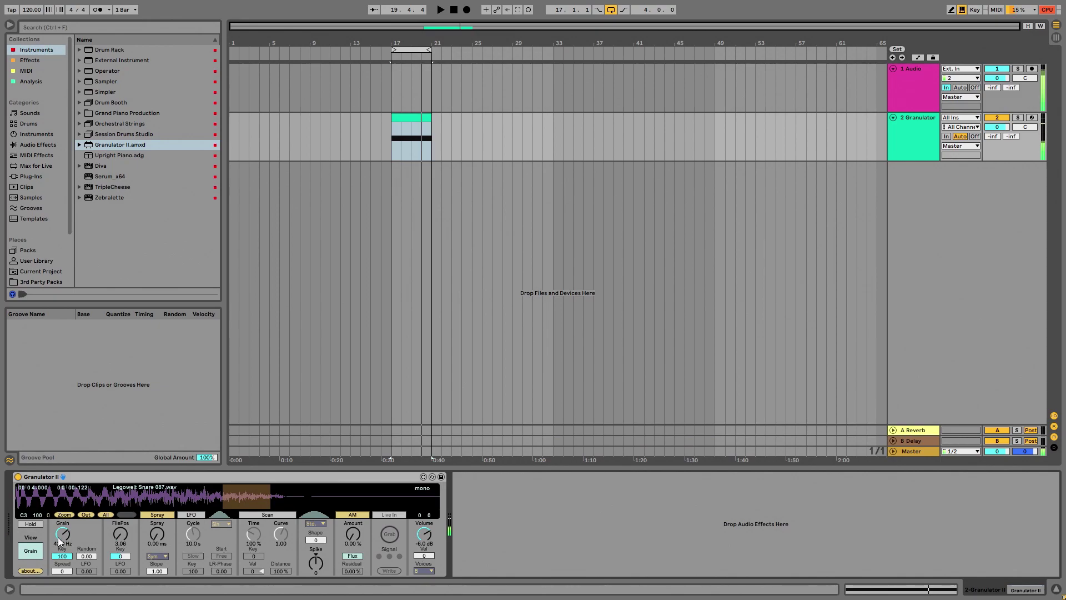
Lower the Grain rate to 2.93 Hz and move FilePos to 1.31 while auditioning the loop.
left_click_drag(57, 539, 57, 572)
key("space")
left_click_drag(259, 510, 142, 532)
key("space")
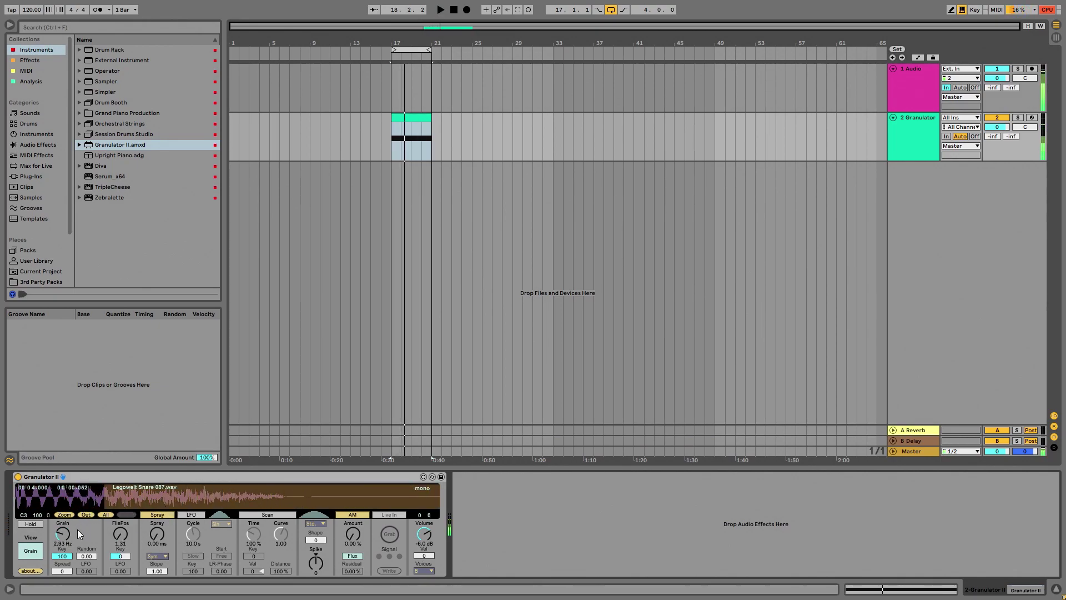
Set Grain to 7.94 Hz and Spray to 433 ms, with FilePos at 1.98.
left_click_drag(57, 530, 57, 514)
left_click_drag(182, 502, 240, 506)
key("space")
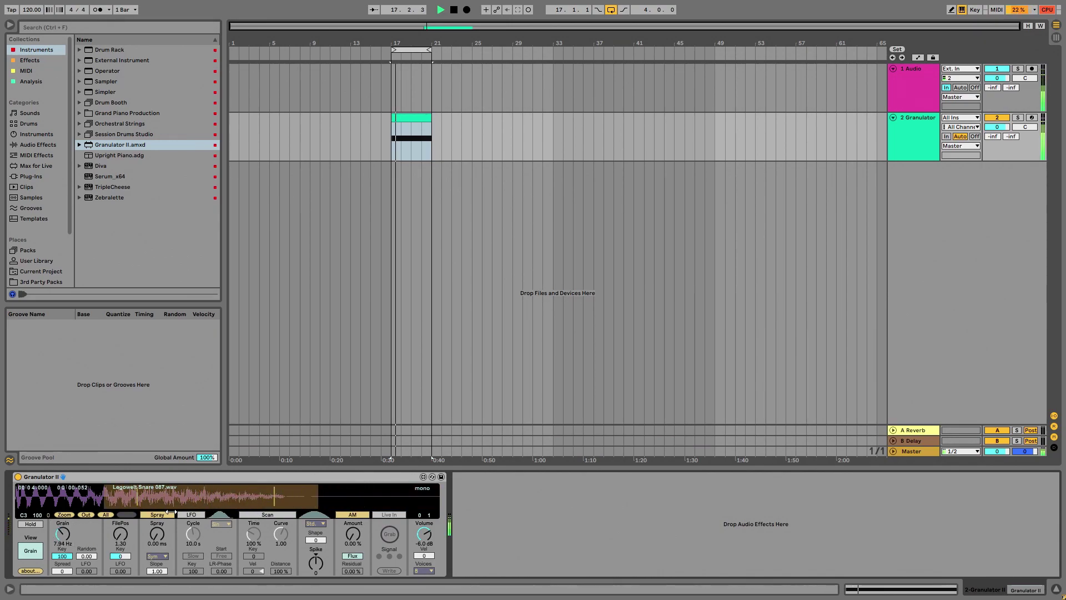
mouse_move(158, 502)
left_mouse_down()
mouse_move(174, 503)
mouse_move(158, 536)
left_mouse_up()
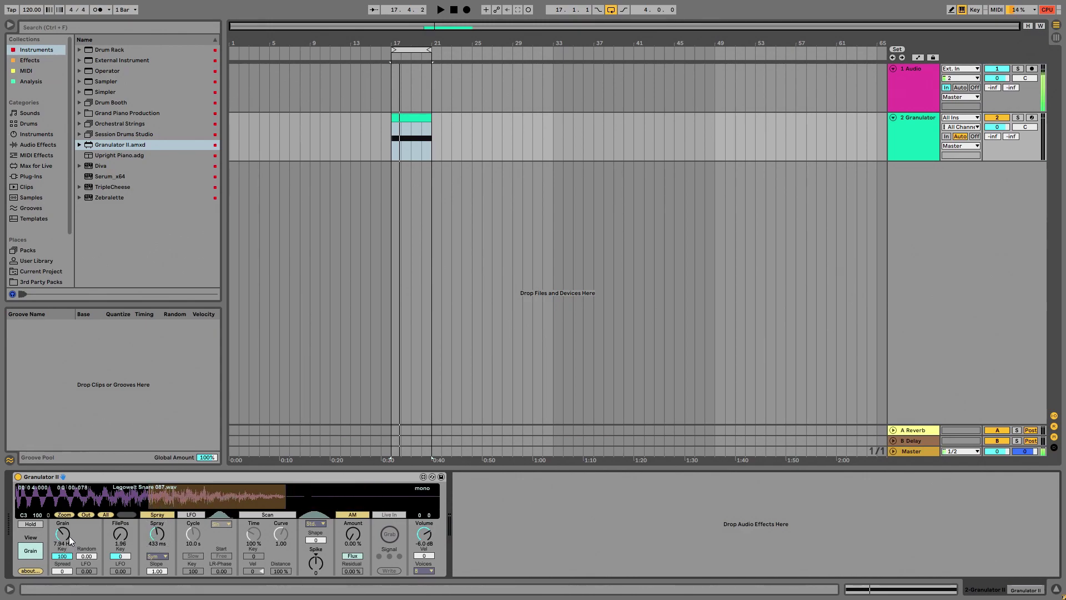
Compare the sound with Spray at 0.00 ms and at 817 ms, moving FilePos to 2.53.
left_click_drag(218, 489, 163, 500)
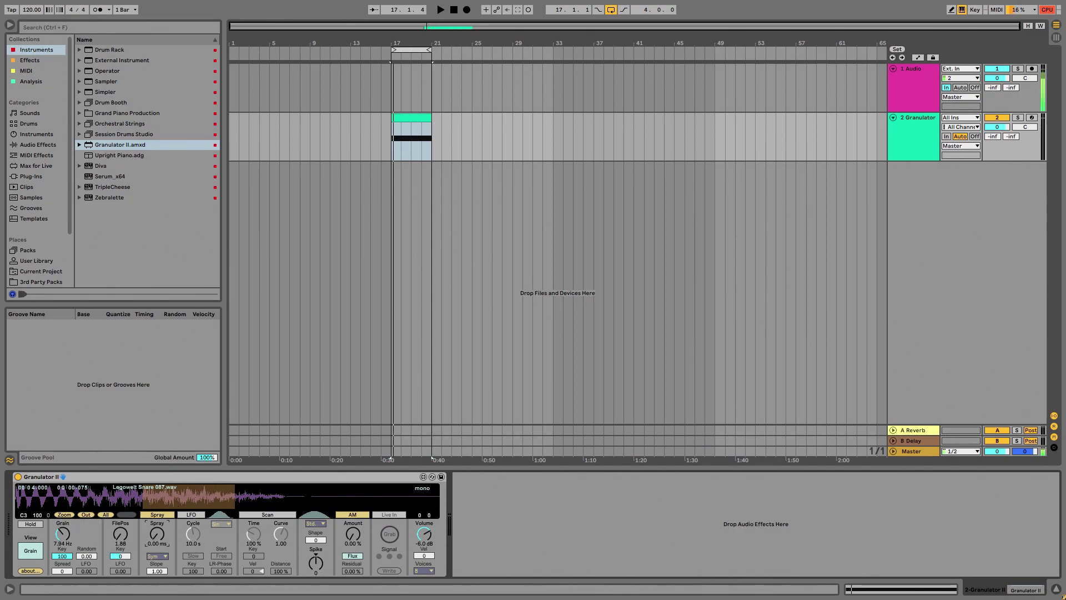
left_click_drag(224, 500, 222, 489)
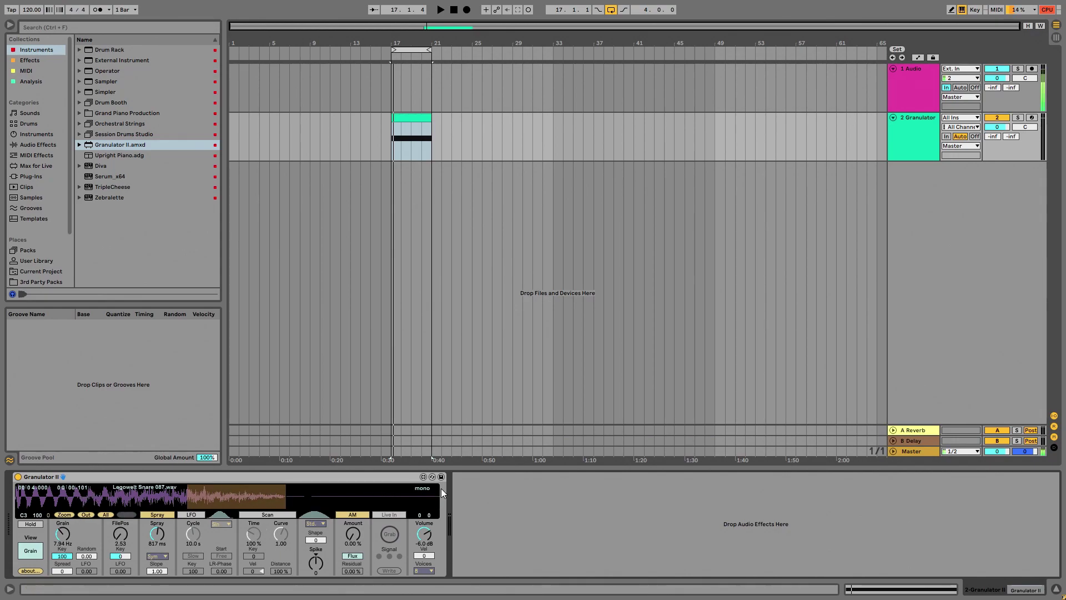
key("space")
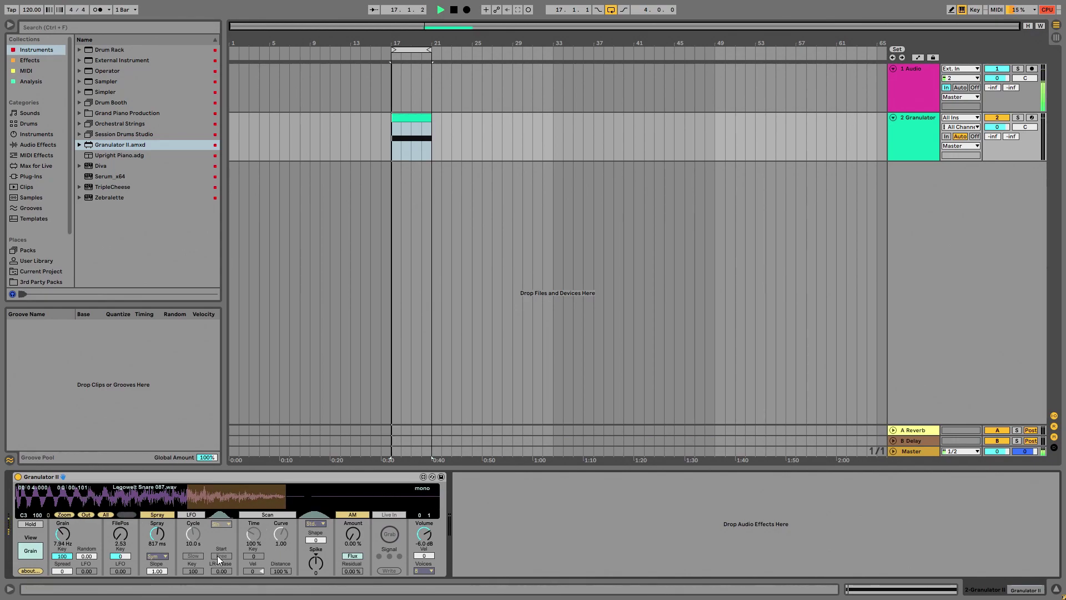
Set Grain to 27.8 Hz, FilePos to 2.29 and Spray to 650 ms while the loop plays.
mouse_move(281, 497)
left_mouse_down()
mouse_move(163, 497)
mouse_move(159, 525)
left_mouse_up()
left_click_drag(63, 537, 55, 532)
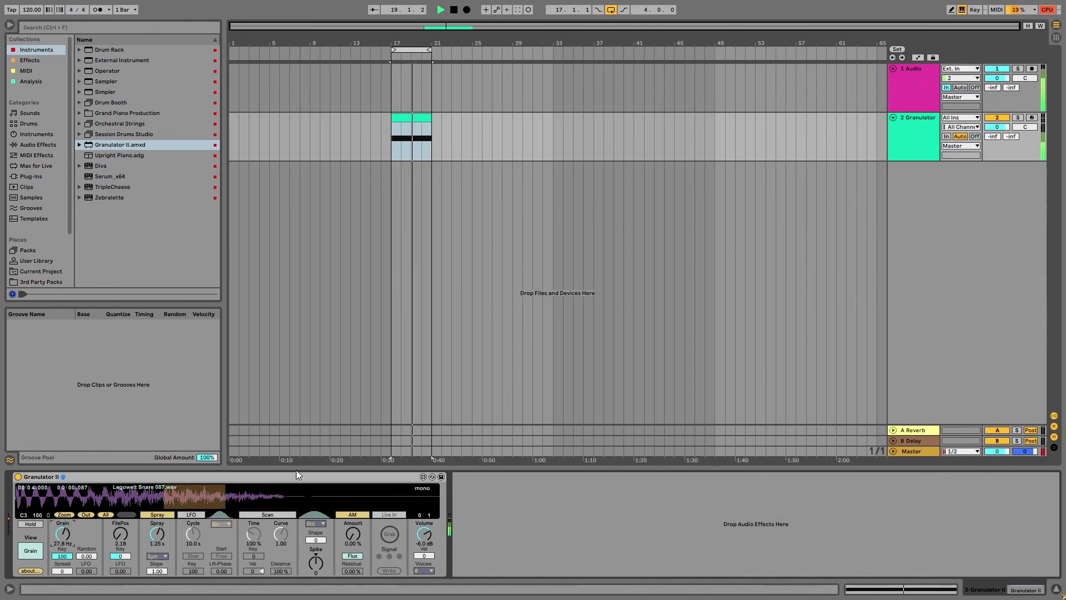
mouse_move(156, 532)
left_mouse_down()
mouse_move(156, 522)
mouse_move(157, 541)
left_mouse_up()
left_click_drag(160, 536, 159, 528)
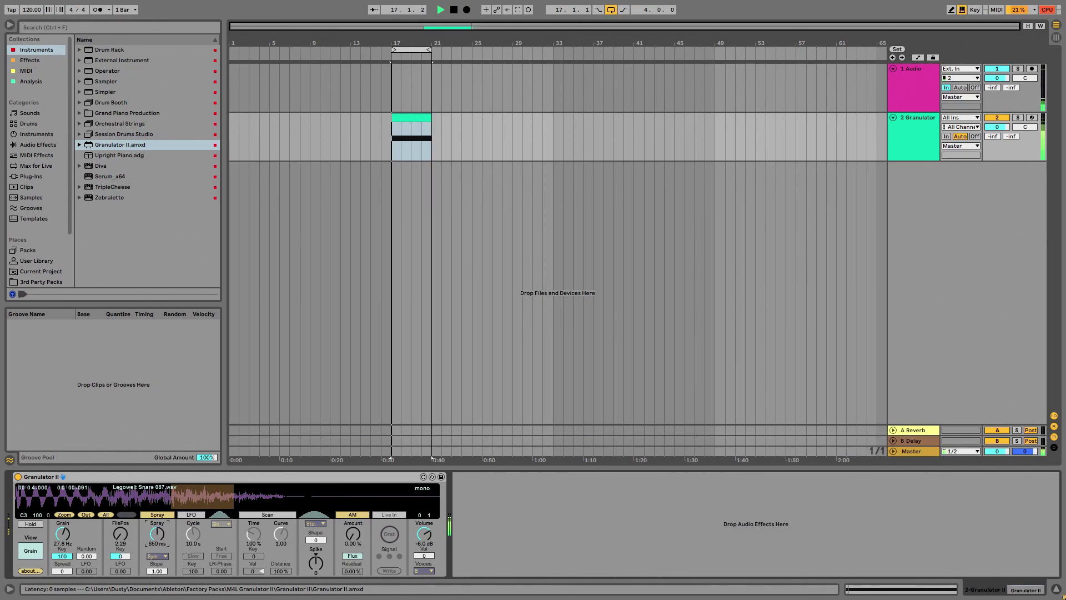
Try a slower grain rate of 8.96 Hz, and settle on Grain 31.3 Hz, Spray 758 ms and FilePos 2.92.
left_click_drag(63, 534, 63, 556)
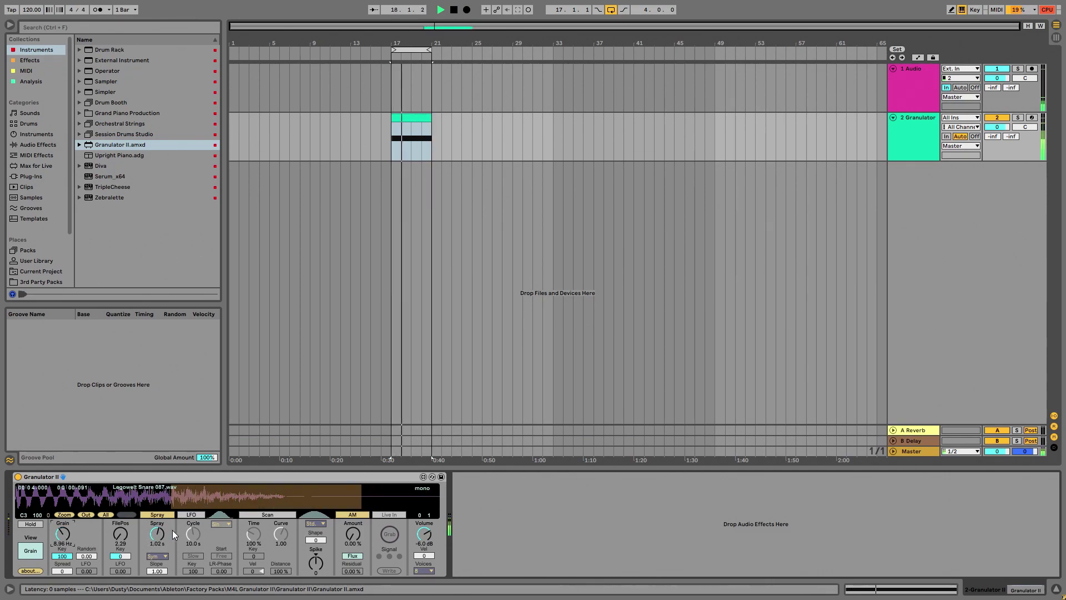
left_click_drag(161, 533, 160, 542)
mouse_move(215, 495)
left_mouse_down()
mouse_move(179, 497)
mouse_move(253, 500)
mouse_move(219, 504)
left_mouse_up()
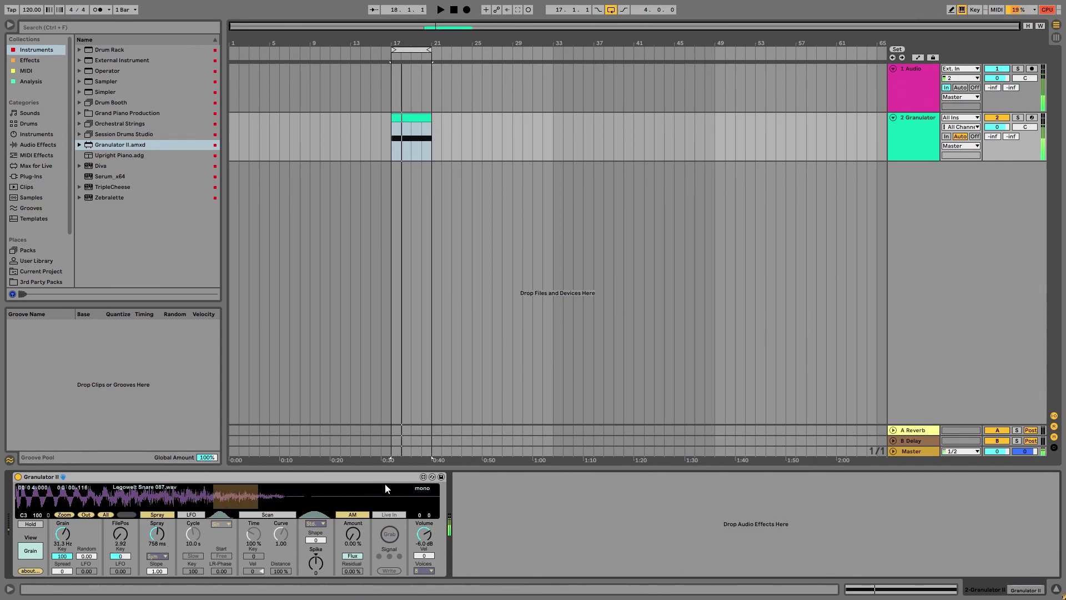
Enable FM in the Filter view and set its frequency to 254 Hz and its amount to 238.37 during playback.
left_click(31, 551)
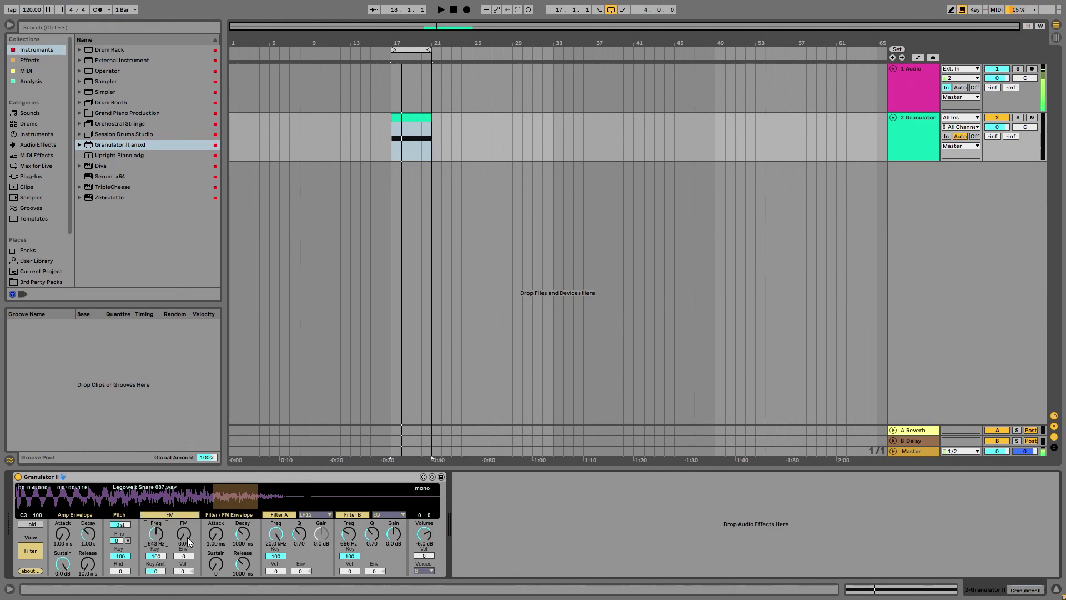
key("space")
left_click_drag(179, 542, 179, 493)
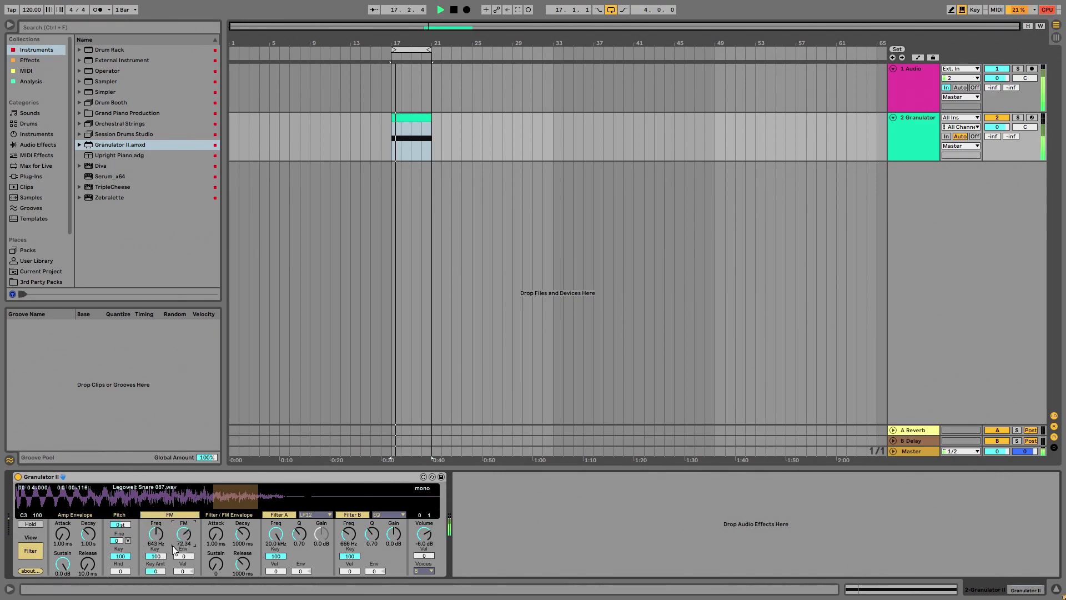
mouse_move(156, 536)
left_mouse_down()
mouse_move(156, 513)
mouse_move(156, 540)
mouse_move(186, 494)
mouse_move(156, 551)
left_mouse_up()
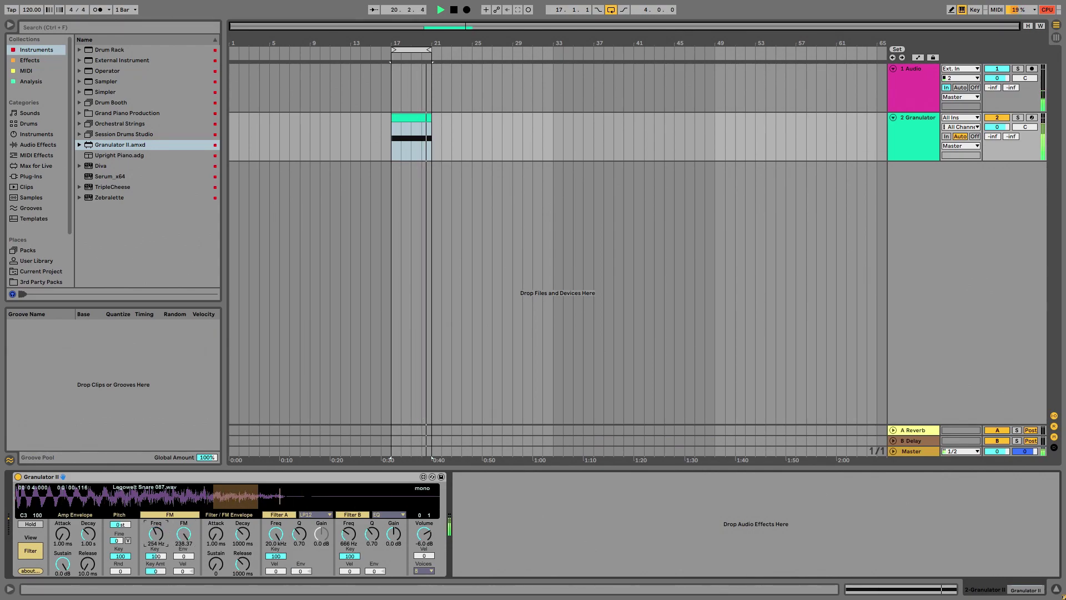
Return to the Grain view and set Spray to 230 ms and Grain to 40.8 Hz.
left_click(26, 557)
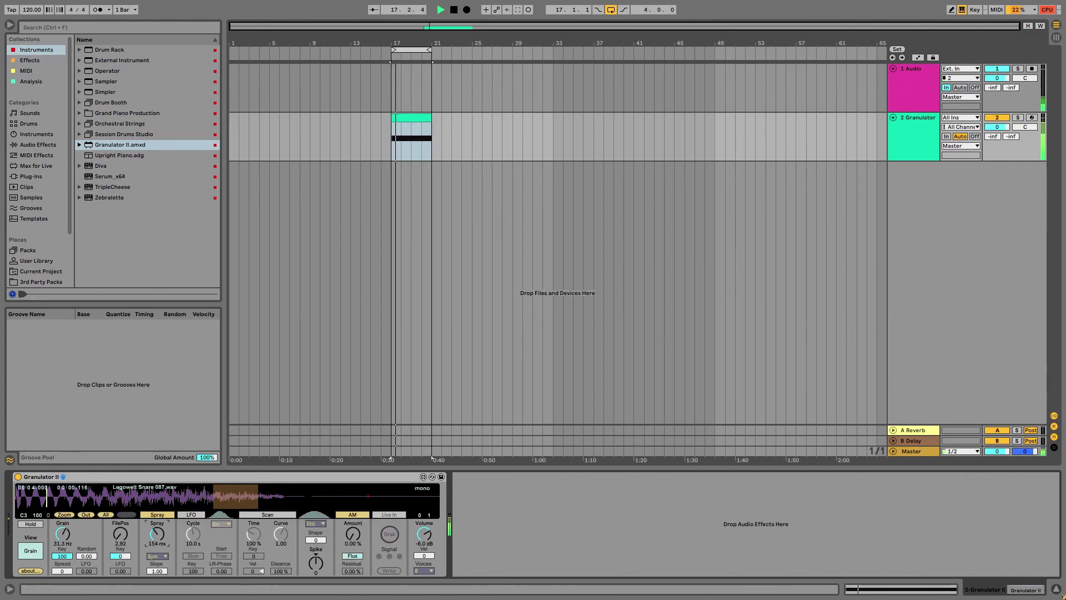
left_click_drag(151, 535, 151, 549)
left_click(64, 532)
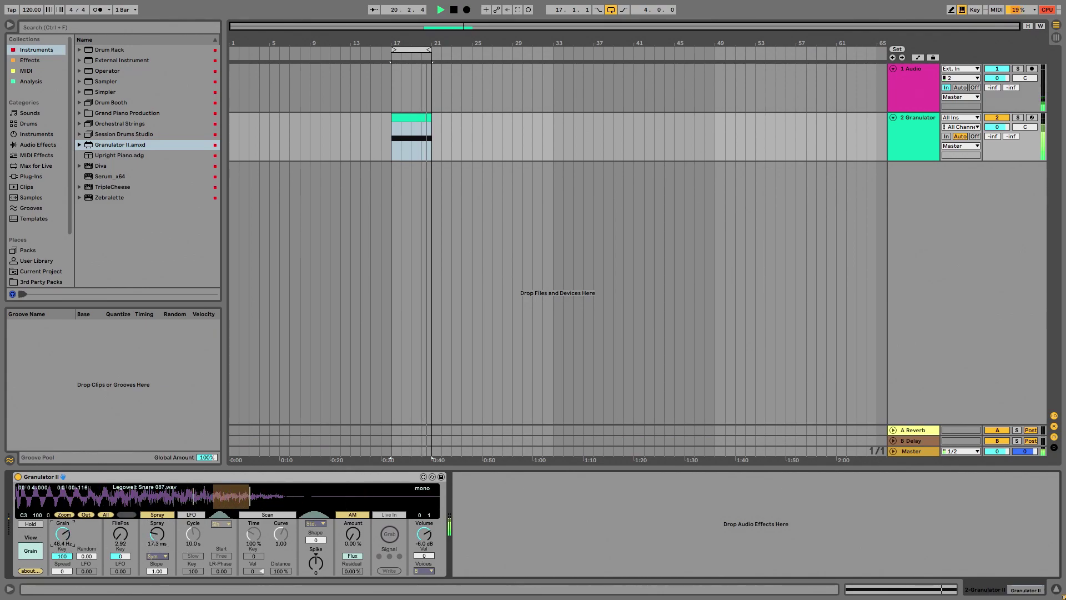
left_click_drag(63, 534, 63, 528)
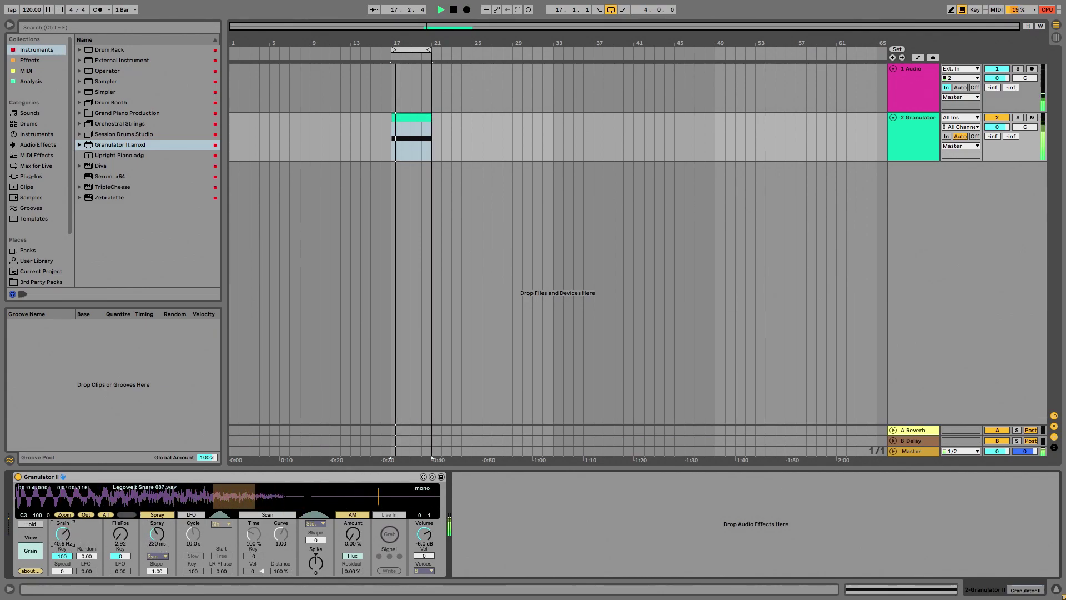
Set FilePos to 1.81 and Grain to 32.3 Hz, with the AM amount at 48.0 %.
mouse_move(225, 499)
left_mouse_down()
mouse_move(109, 500)
mouse_move(206, 500)
left_mouse_up()
left_click(165, 497)
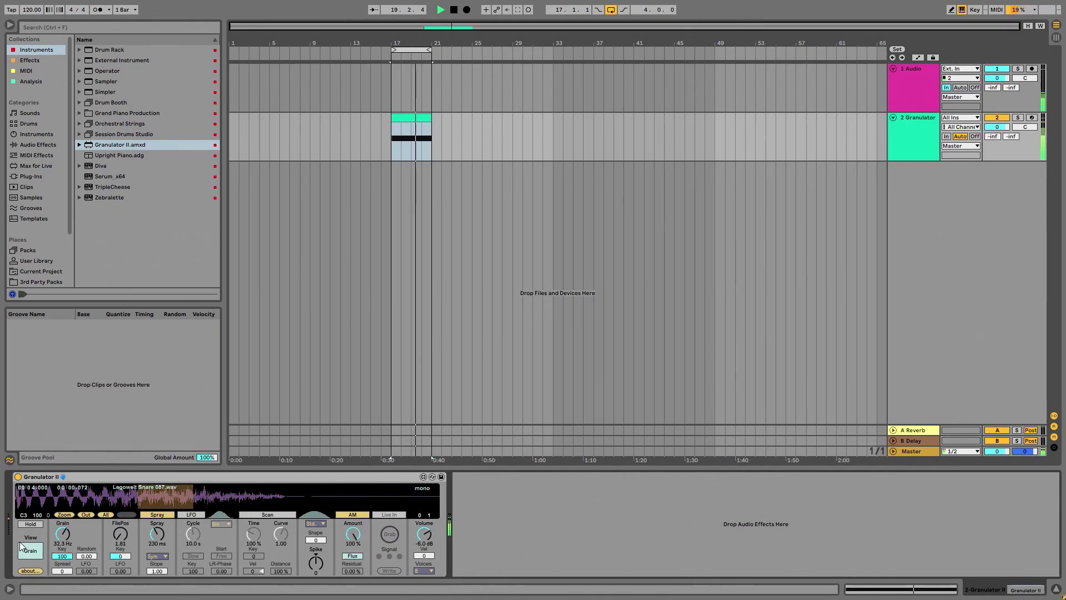
left_click_drag(354, 534, 353, 555)
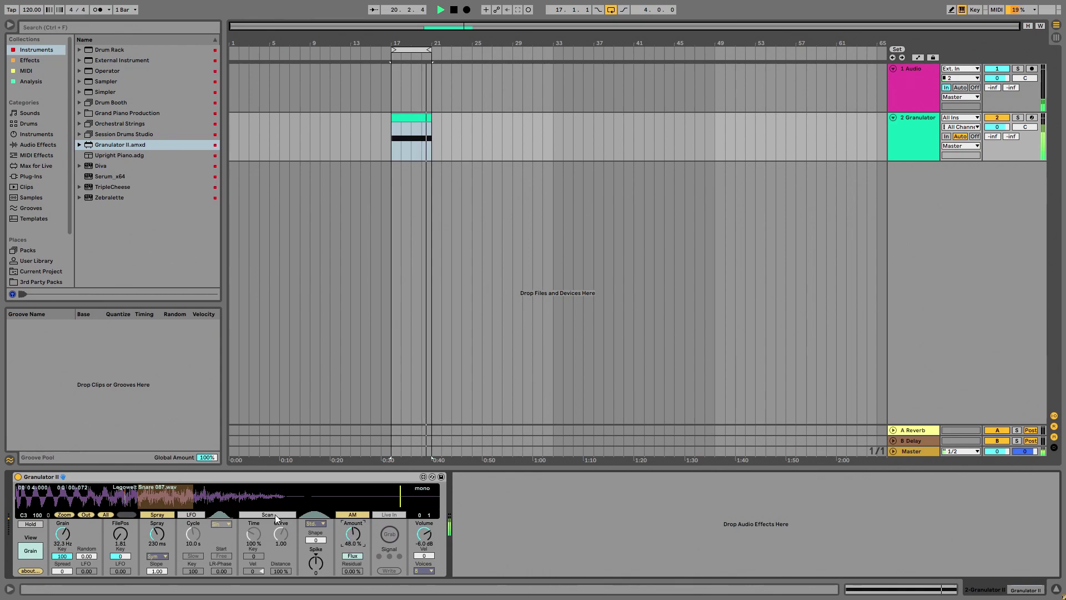
Lower the FM frequency to 154 Hz and the FM amount to 104.64, ending in the Grain view.
left_click(31, 552)
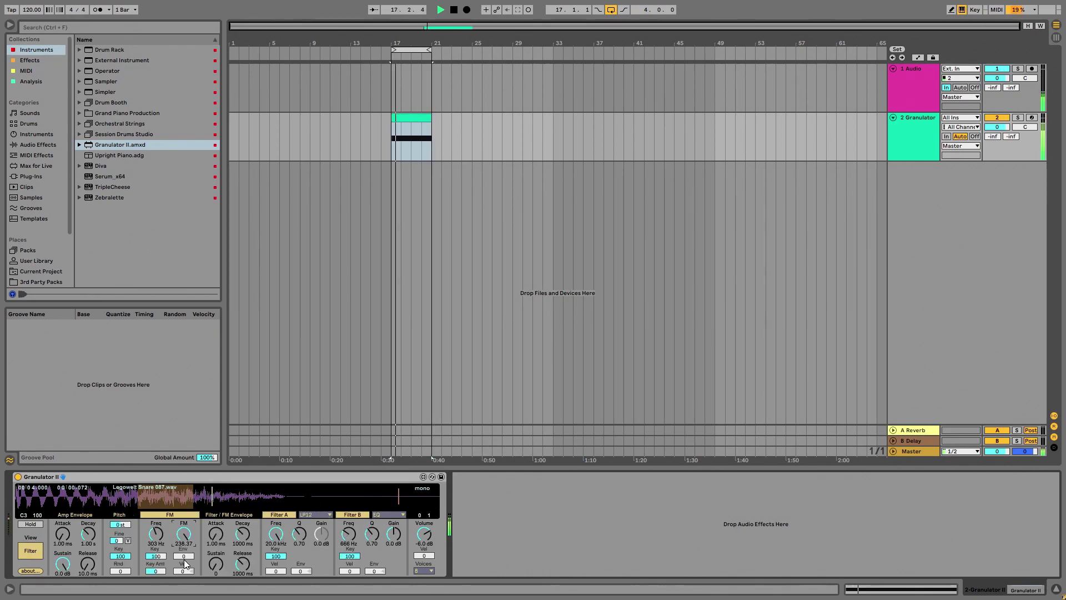
mouse_move(150, 537)
left_mouse_down()
mouse_move(150, 521)
mouse_move(150, 541)
left_mouse_up()
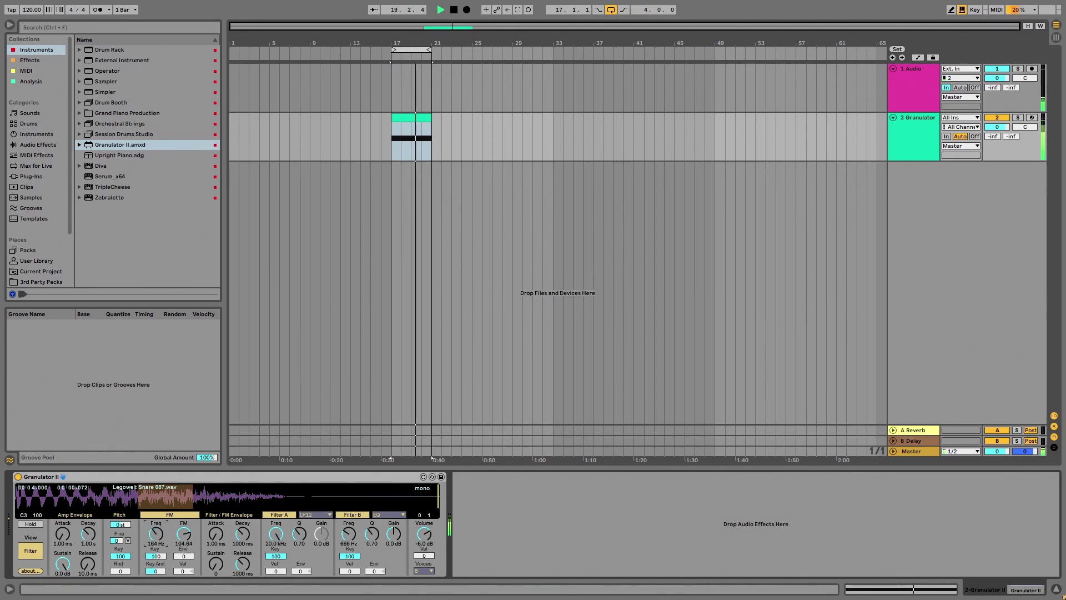
left_click(31, 552)
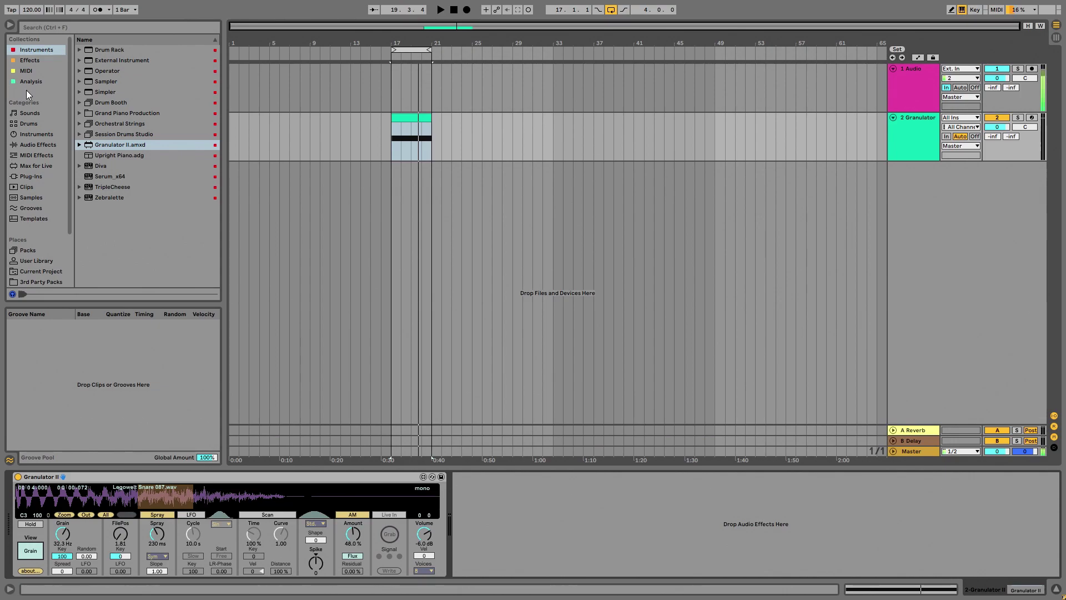
Move FilePos to 1.87 and enable Scan with its Time at 3708 %.
left_click(914, 142)
left_click(135, 532)
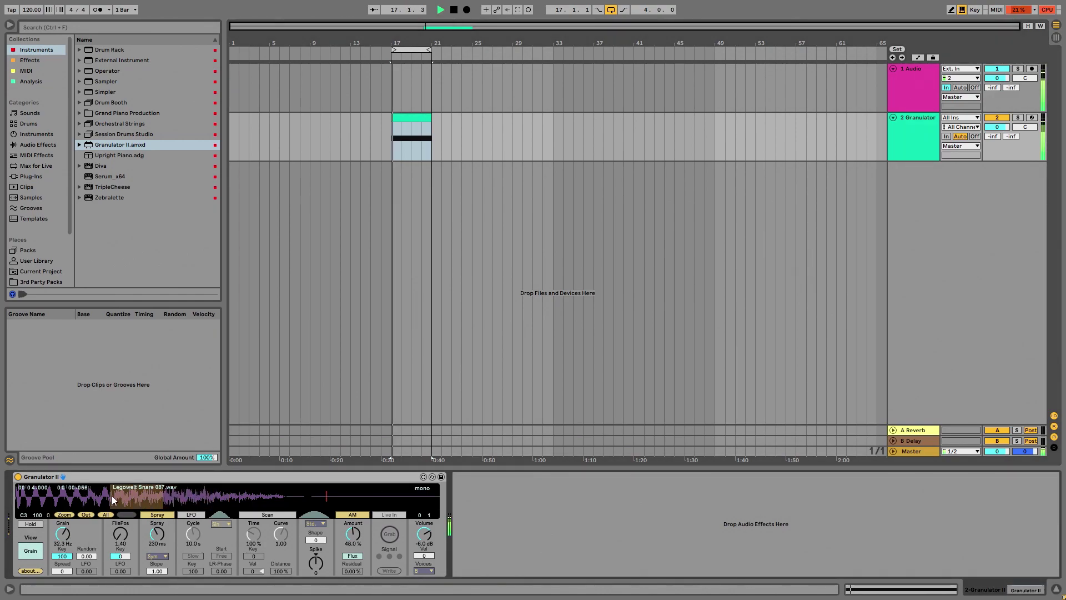
left_click(38, 552)
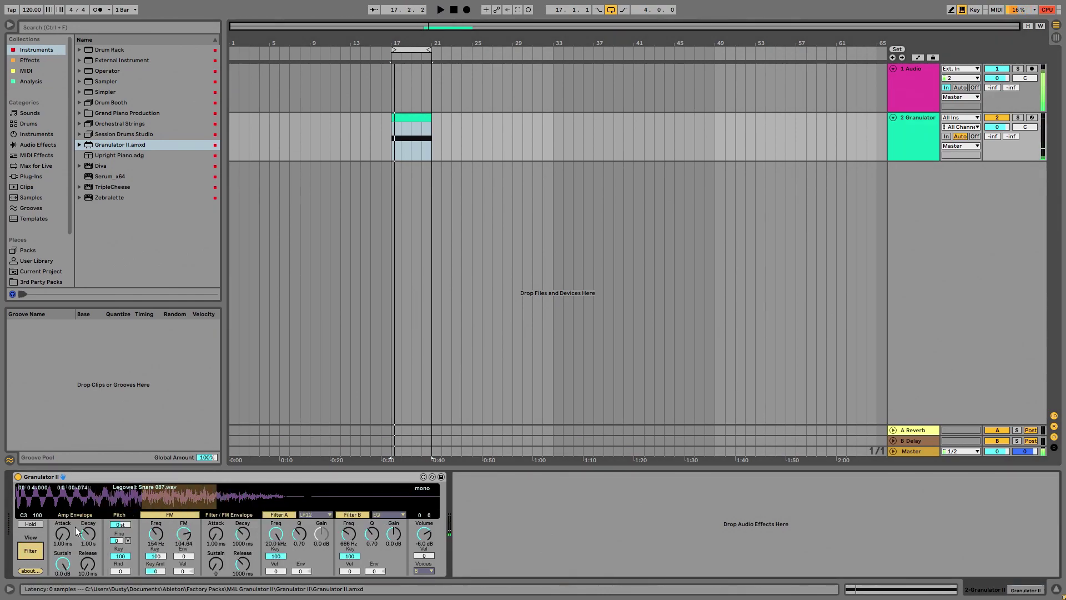
left_click(32, 551)
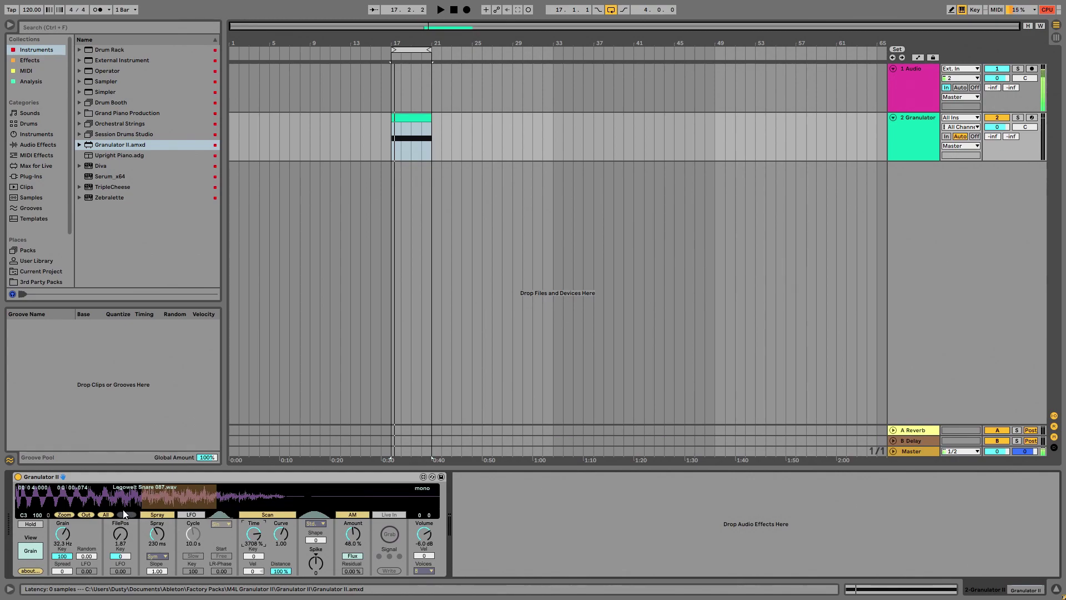
Move FilePos to 2.14 and lower the Scan Time to about 3420 % while auditioning the loop.
left_click_drag(117, 504, 78, 505)
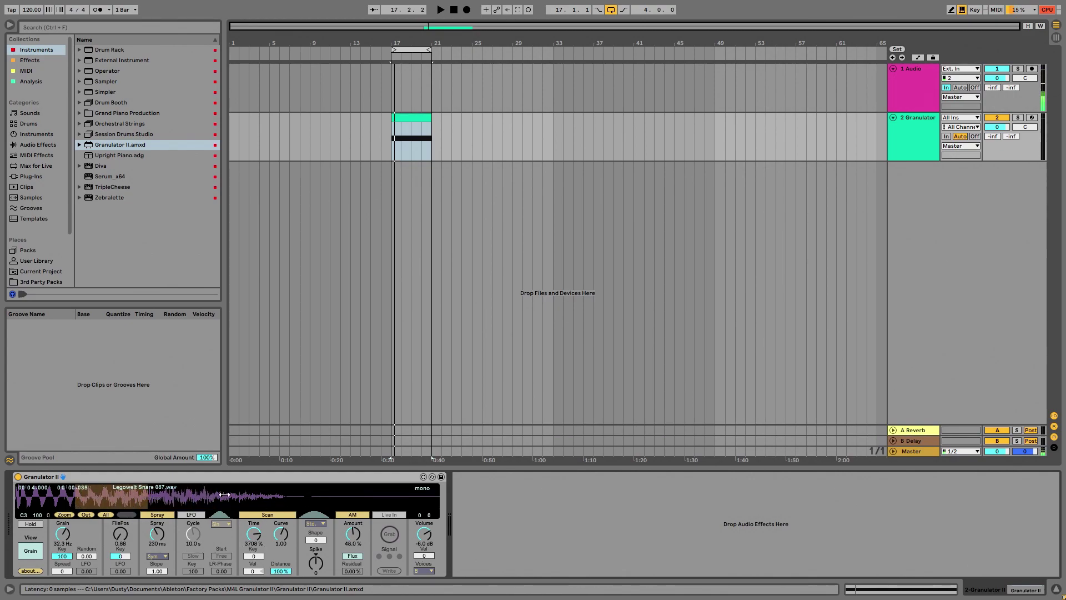
left_click_drag(103, 513, 172, 507)
key("space")
left_click_drag(262, 537, 236, 554)
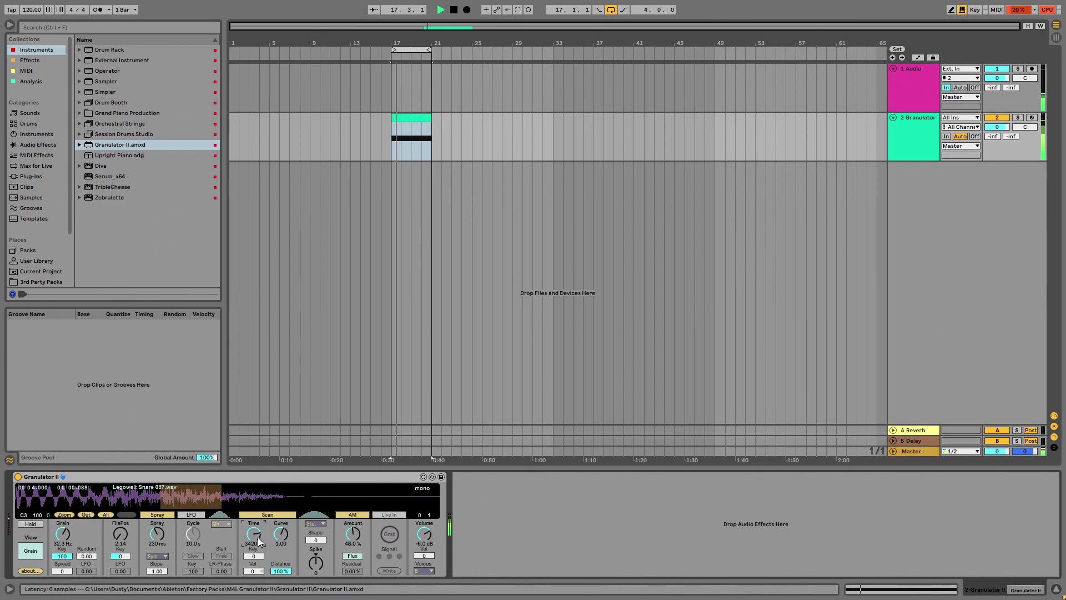
Lower the Grain frequency to about 5 Hz, move FilePos to 1.85 and raise the FM frequency to 2.29 kHz.
left_click_drag(60, 537, 78, 558)
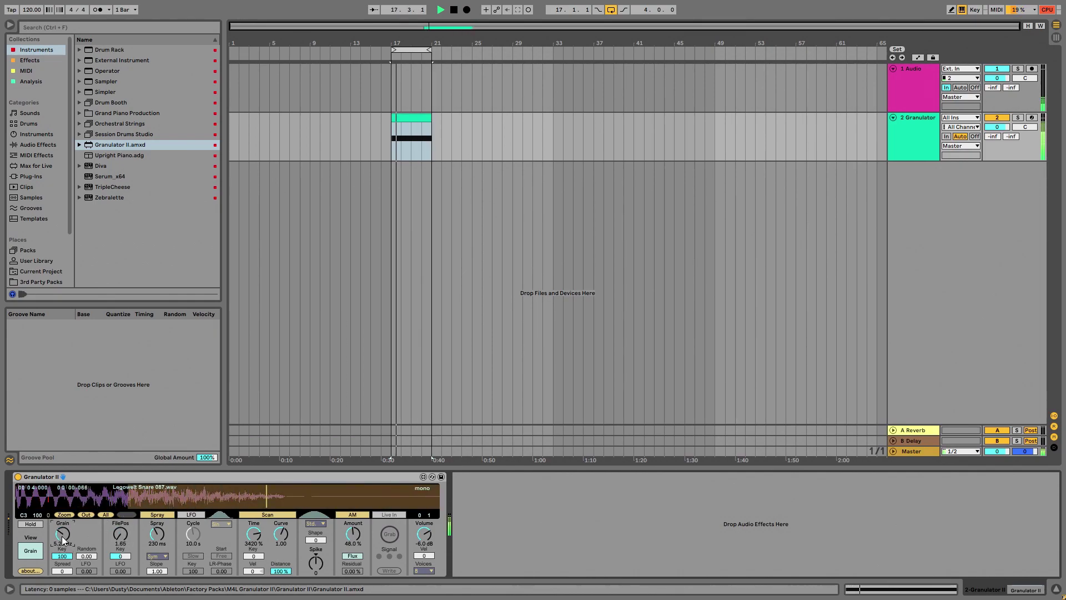
left_click(30, 550)
left_click(157, 534)
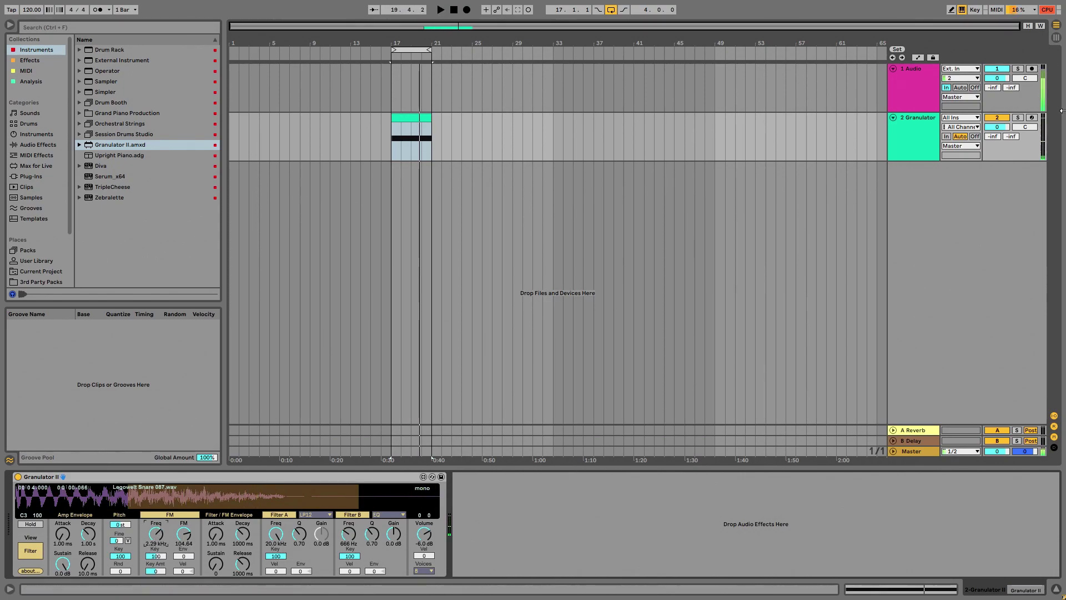
Insert an audio track below the Granulator track, set its input to Resampling, arm it and start recording at bar 17.
right_click(931, 168)
left_click(901, 177)
left_click(1032, 166)
left_click(925, 139)
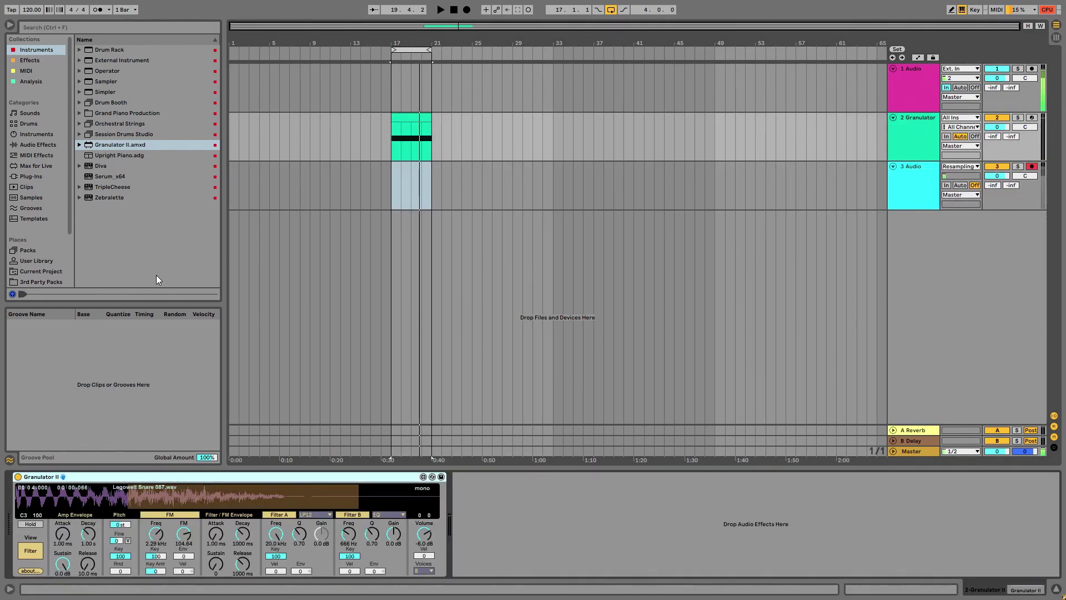
left_click(388, 200)
key("F9")
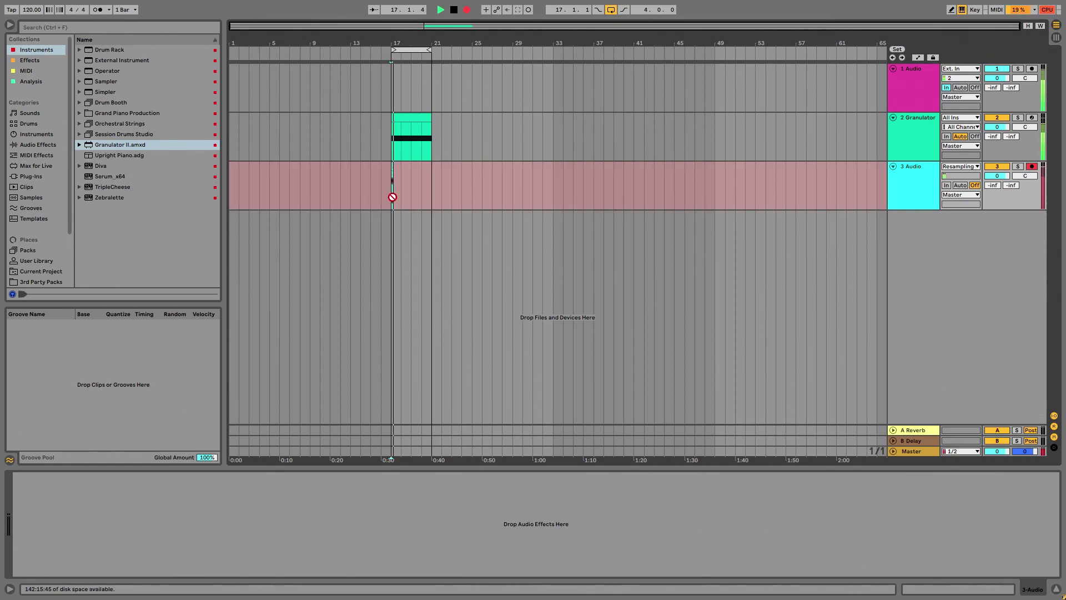
Add Drum Buss after Granulator II, set its Transients to 0.51, and stop the recording.
left_click(925, 143)
key("ctrl+f")
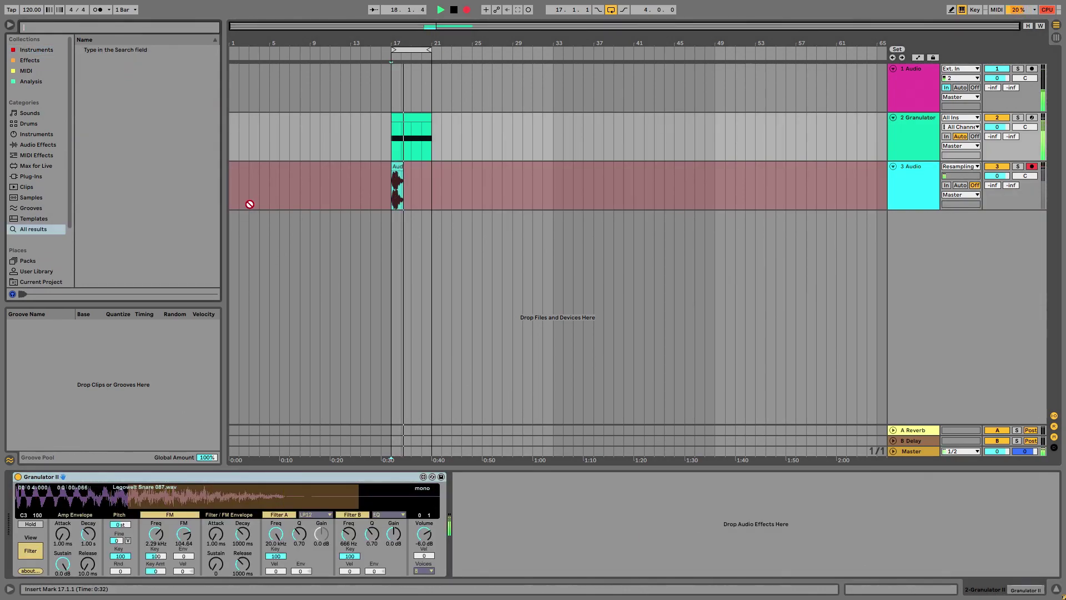
type("drum buss")
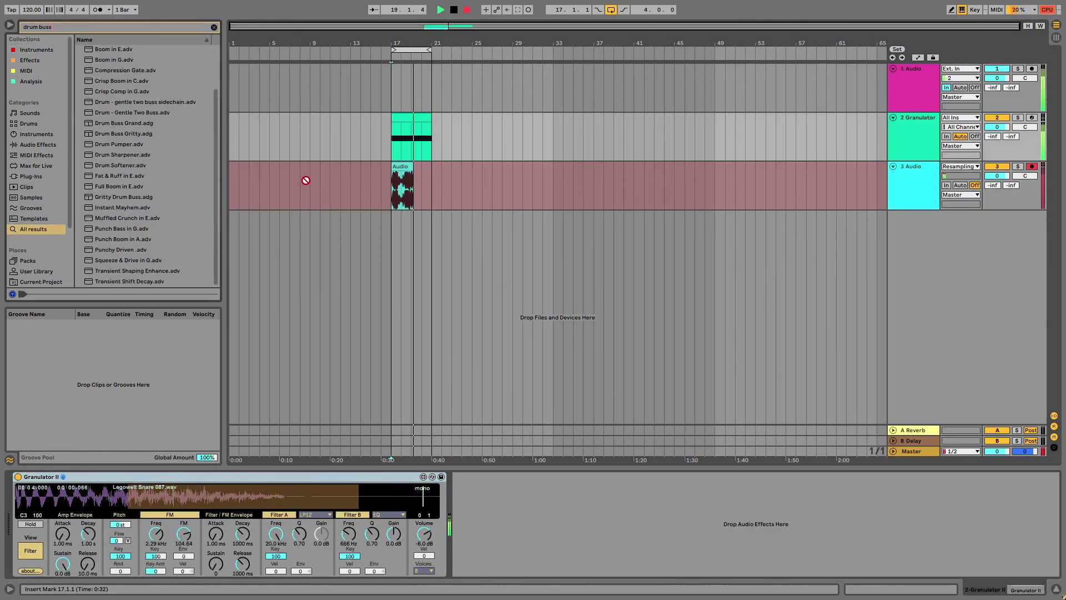
left_click_drag(129, 49, 447, 525)
left_click_drag(502, 560, 501, 581)
key("space")
Add a Limiter after Drum Buss, lower the resampling track's volume to -3.0 dB, and make the Granulator track taller.
key("ctrl+f")
type("limit")
double_click(121, 52)
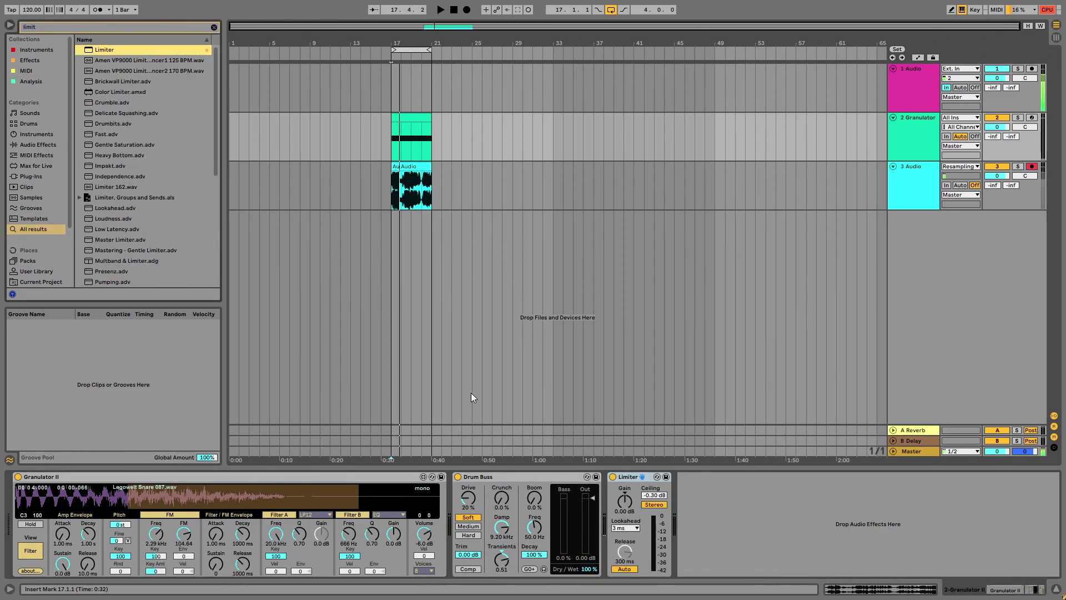
left_click_drag(998, 176, 998, 184)
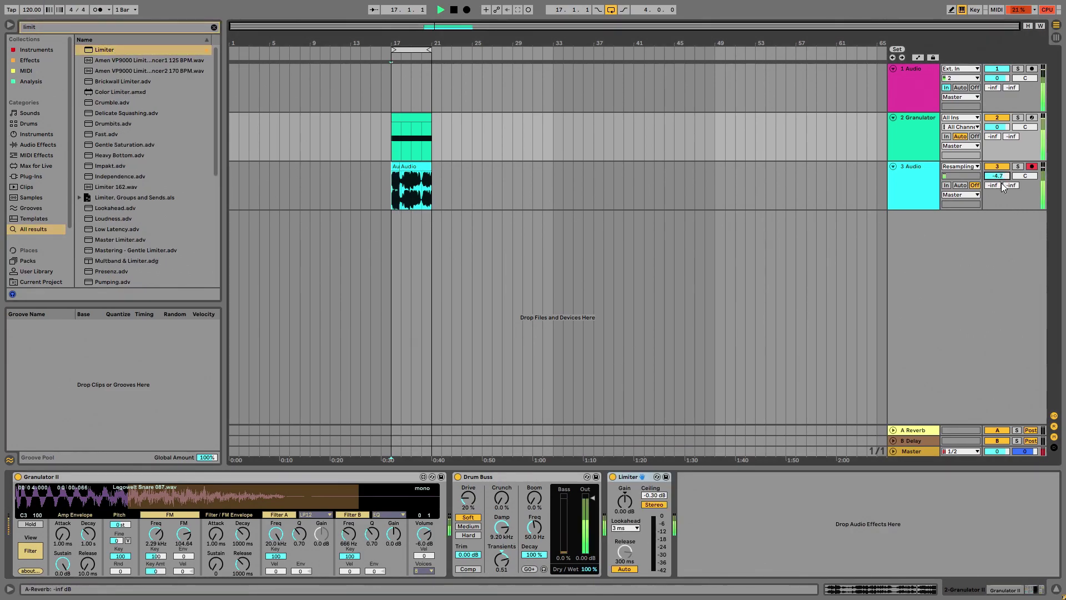
left_click_drag(906, 160, 906, 180)
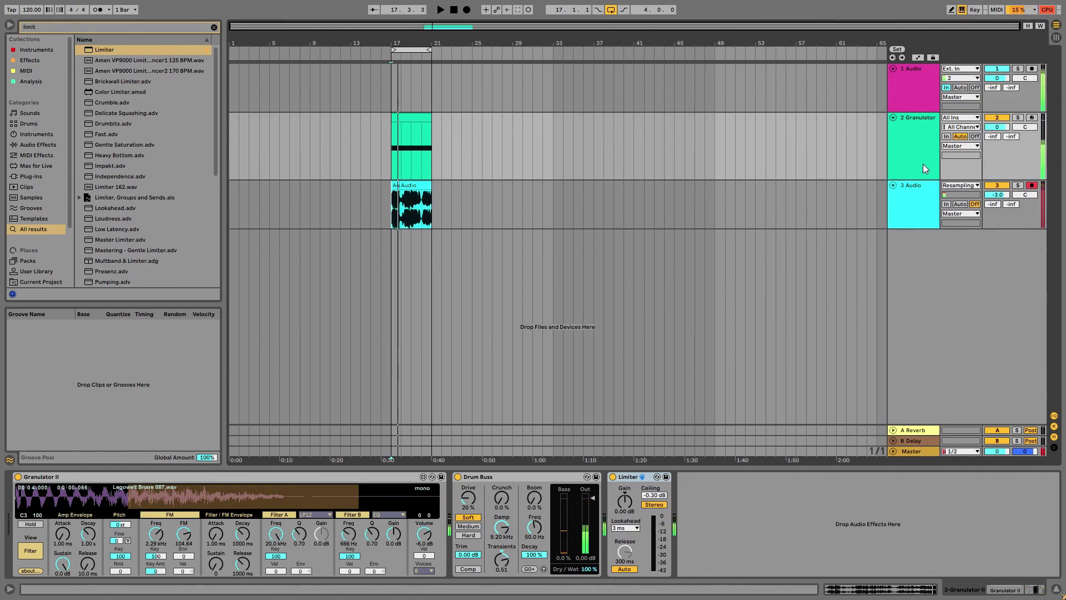
Delete the recorded clips from the resampling track and start a new recording from bar 17.
left_click_drag(361, 206, 553, 206)
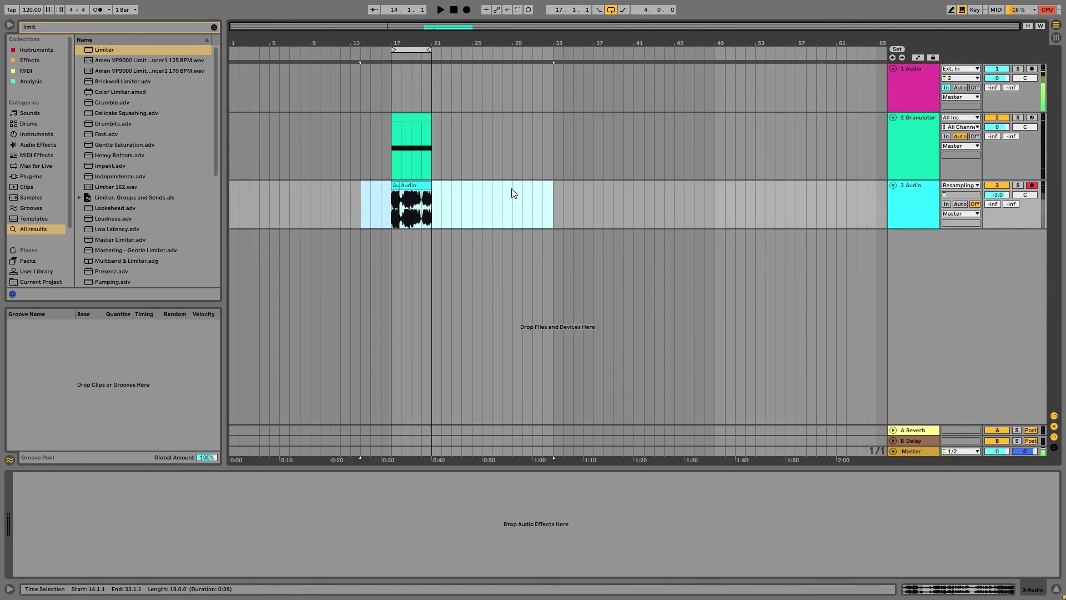
key("Delete")
left_click(392, 213)
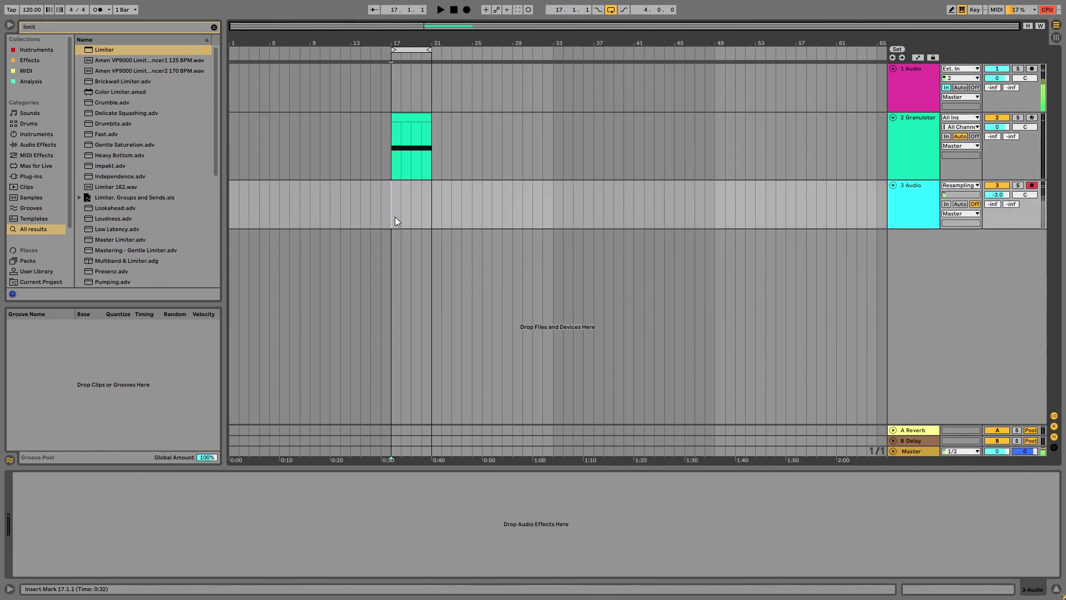
left_click(924, 161)
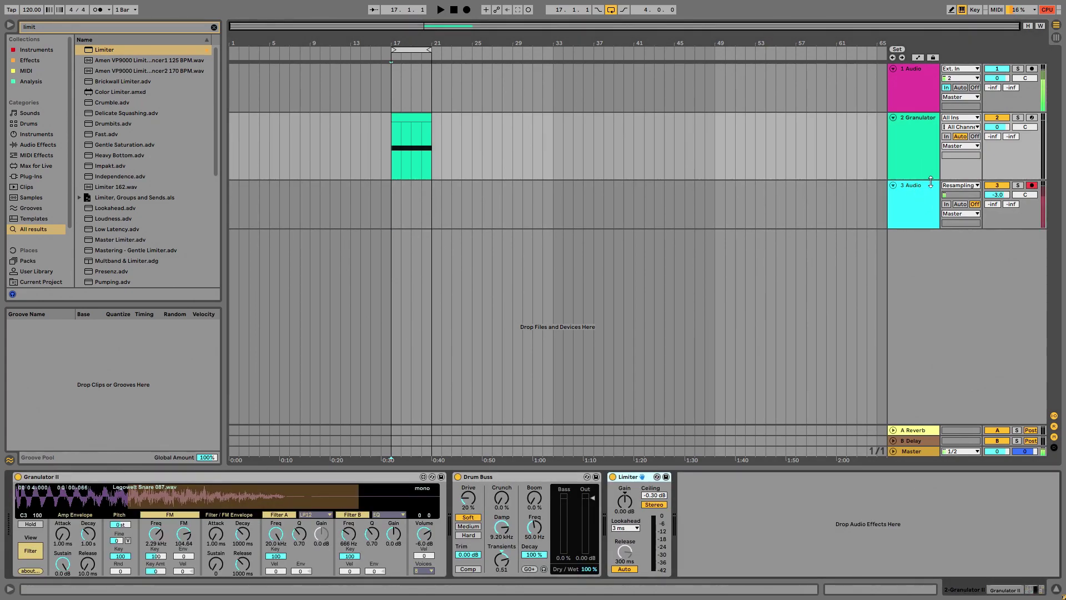
key("F9")
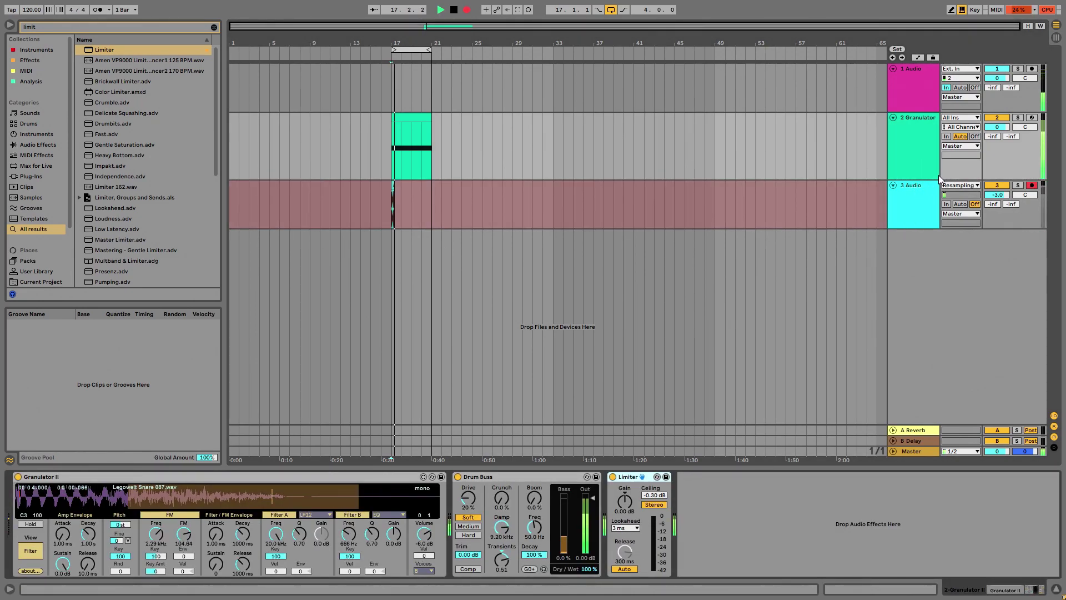
Set Drum Buss to Drive 0 %, Crunch 17 %, Damp 20.0 kHz, Transients 1.00, Trim -12.0 dB with Comp on, and Limiter Gain to -6.50 dB.
left_click_drag(625, 501, 625, 518)
mouse_move(468, 499)
left_mouse_down()
mouse_move(468, 469)
mouse_move(468, 479)
left_mouse_up()
mouse_move(505, 532)
left_mouse_down()
mouse_move(507, 489)
mouse_move(470, 543)
mouse_move(502, 547)
left_mouse_up()
left_click(502, 569)
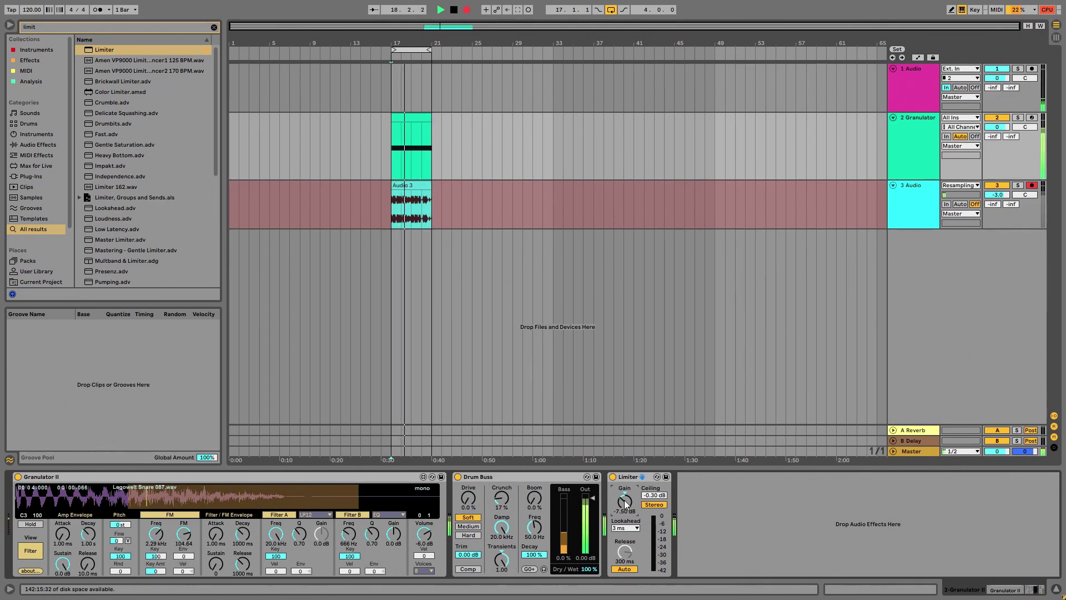
left_click(468, 568)
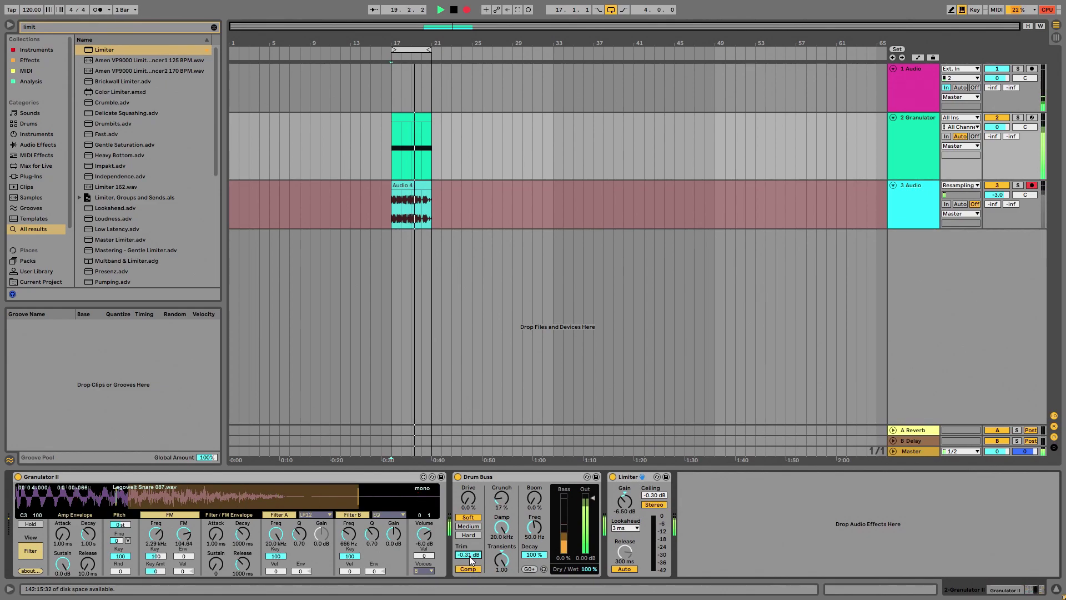
Set Grain to 100 Hz and Spray to about 947 ms, lower FM frequency to 2.00 Hz and FM amount to 7.81, and stop playback.
left_click(28, 552)
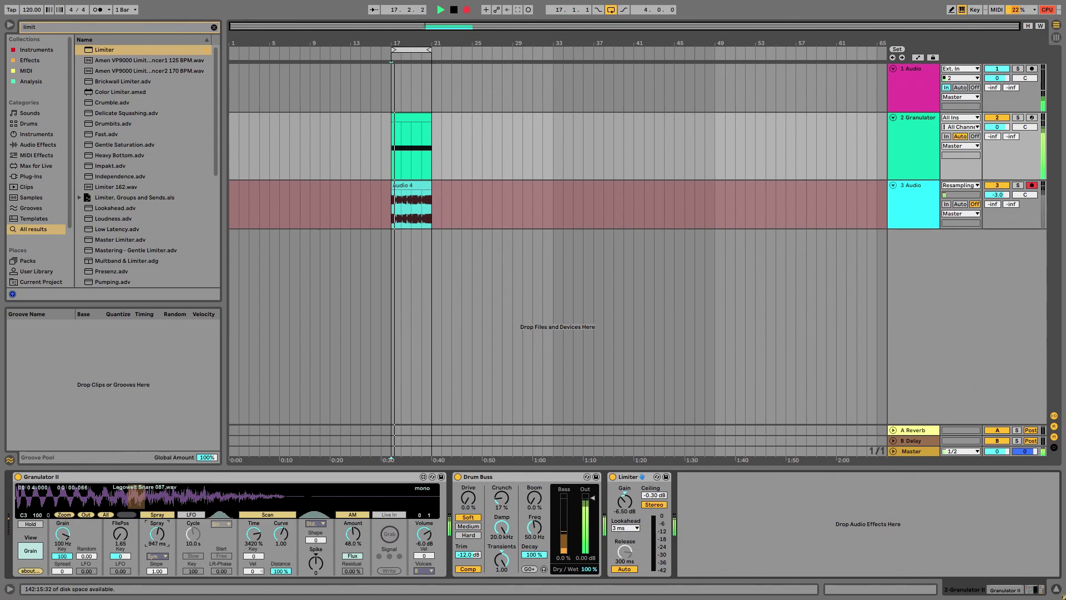
left_click(37, 549)
mouse_move(158, 531)
left_mouse_down()
mouse_move(158, 567)
mouse_move(187, 564)
mouse_move(156, 533)
left_mouse_up()
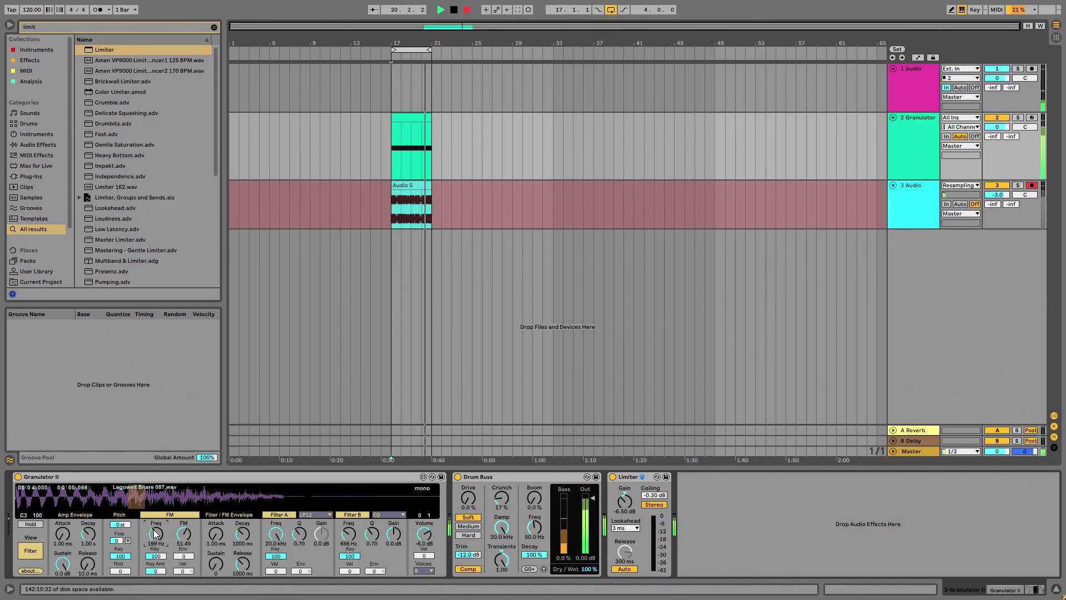
mouse_move(156, 534)
left_mouse_down()
mouse_move(156, 514)
mouse_move(186, 562)
mouse_move(156, 543)
left_mouse_up()
key("space")
Find the Glitch2 plug-in in the browser and insert it between Drum Buss and the Limiter, dismissing its startup dialog.
key("ctrl+f")
type("glitch")
scroll(128, 269, "down", 3)
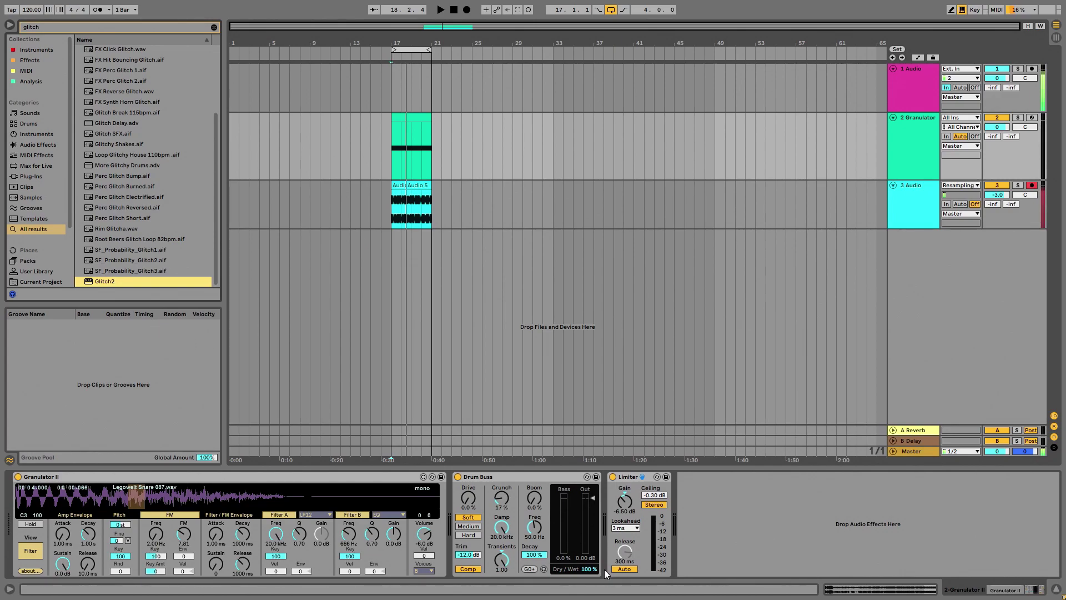
double_click(84, 281)
left_click(701, 417)
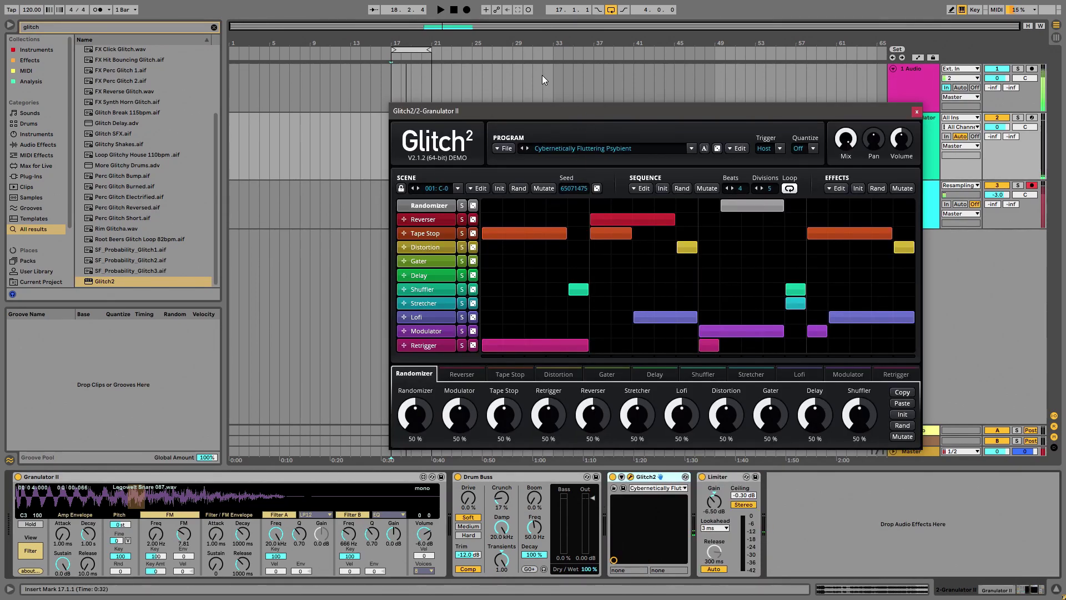
Move the Glitch2 window clear of the arrangement clips and place the insert marker at bar 17.
left_click_drag(662, 108, 751, 251)
left_click(400, 158)
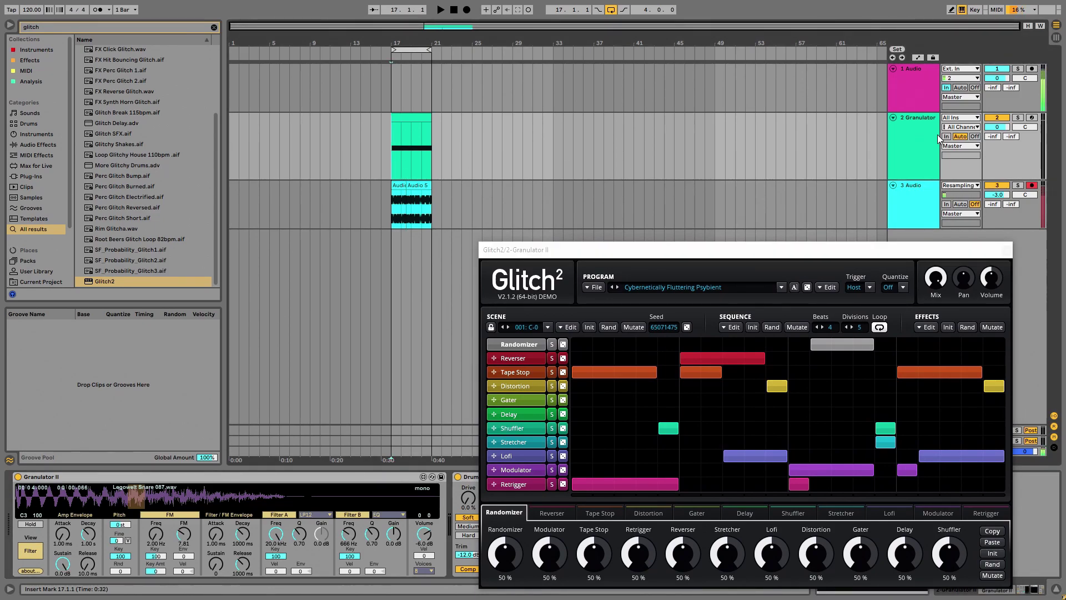
left_click_drag(881, 249, 880, 194)
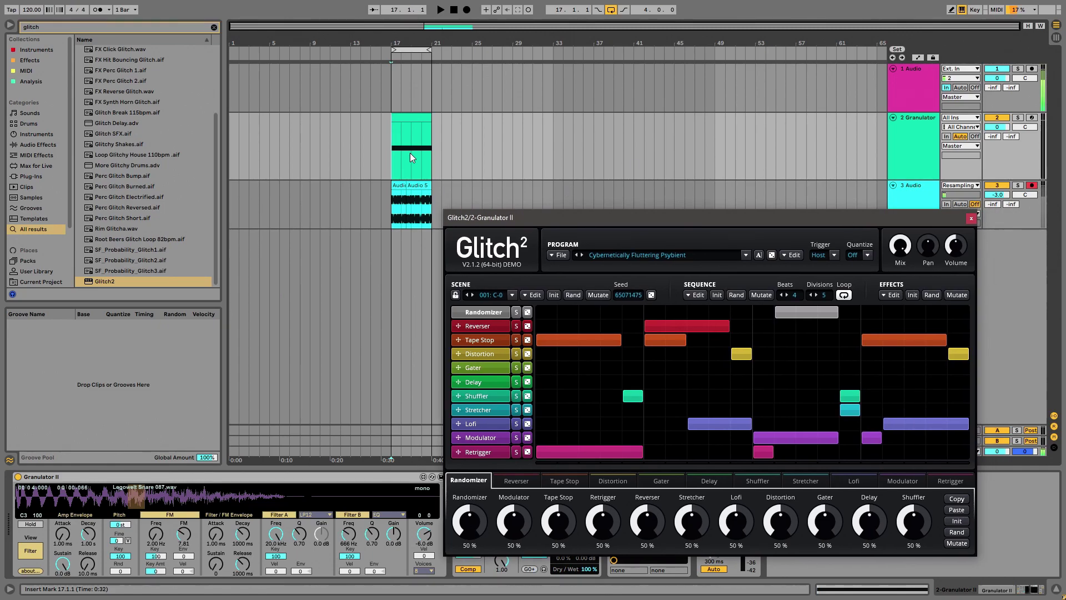
left_click(699, 221)
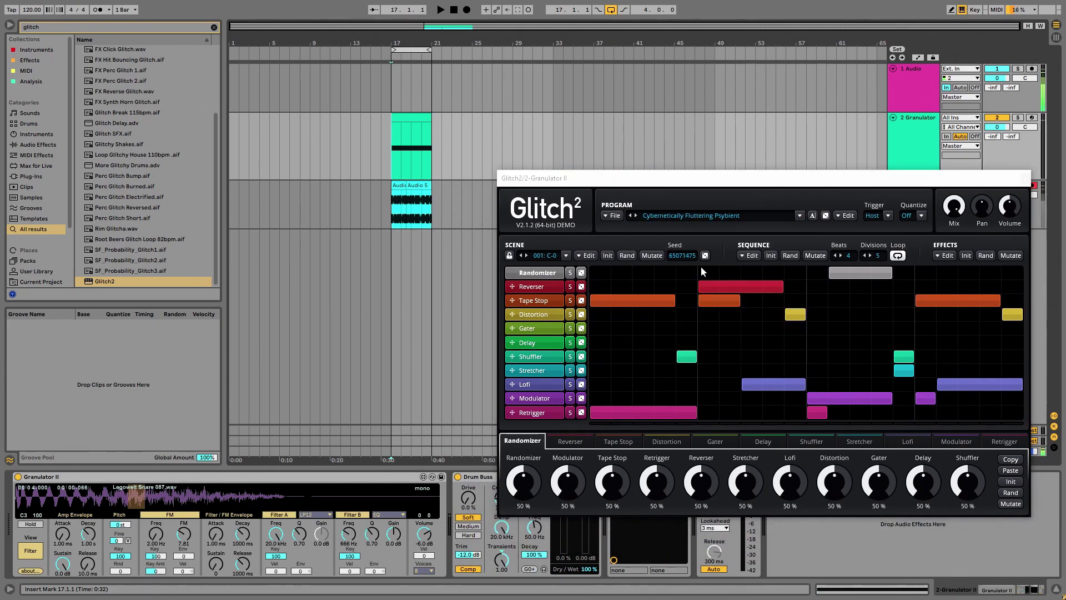
Switch Glitch2 to the program Faintly Itchy Hallucinogens and randomize its sequence and scene.
left_click(783, 339)
left_click(791, 256)
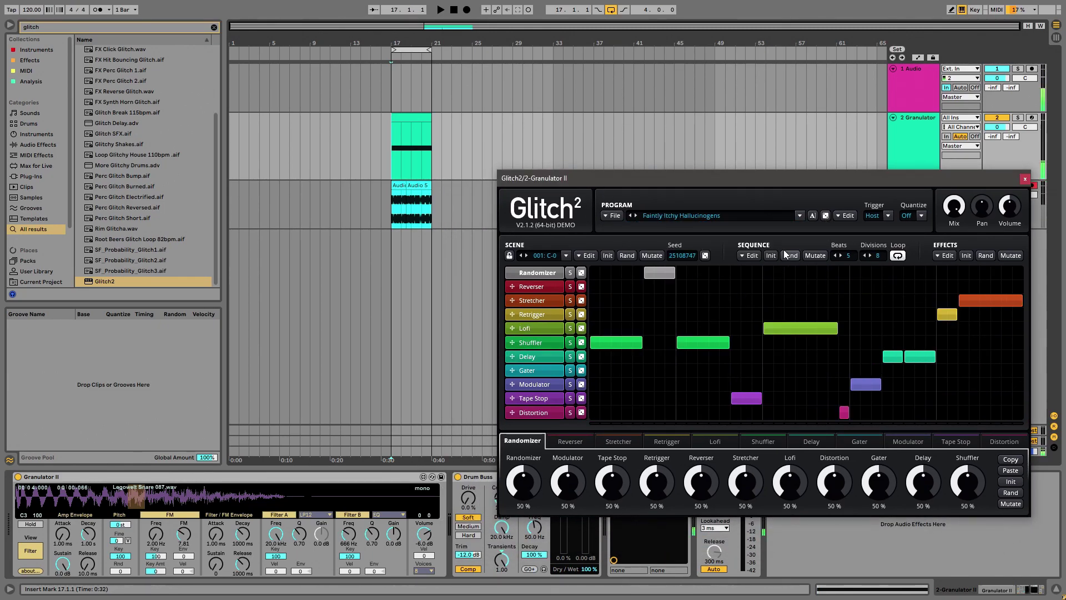
left_click(791, 255)
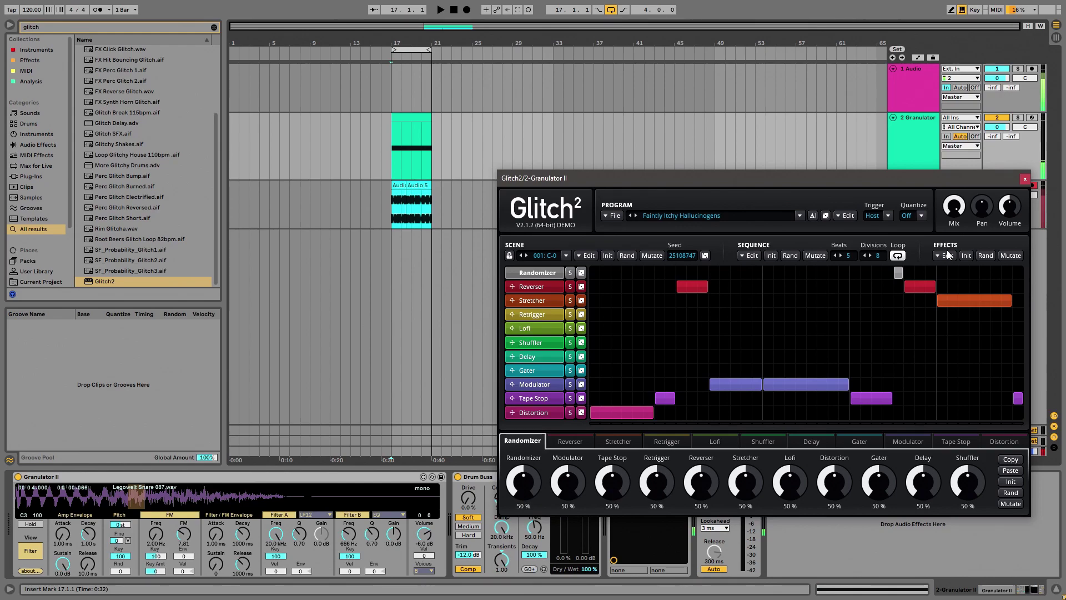
left_click(636, 253)
left_click(636, 253)
Randomize the Glitch2 sequence repeatedly, settling on a pattern with 4 beats and 4 divisions, and start recording.
left_click(791, 256)
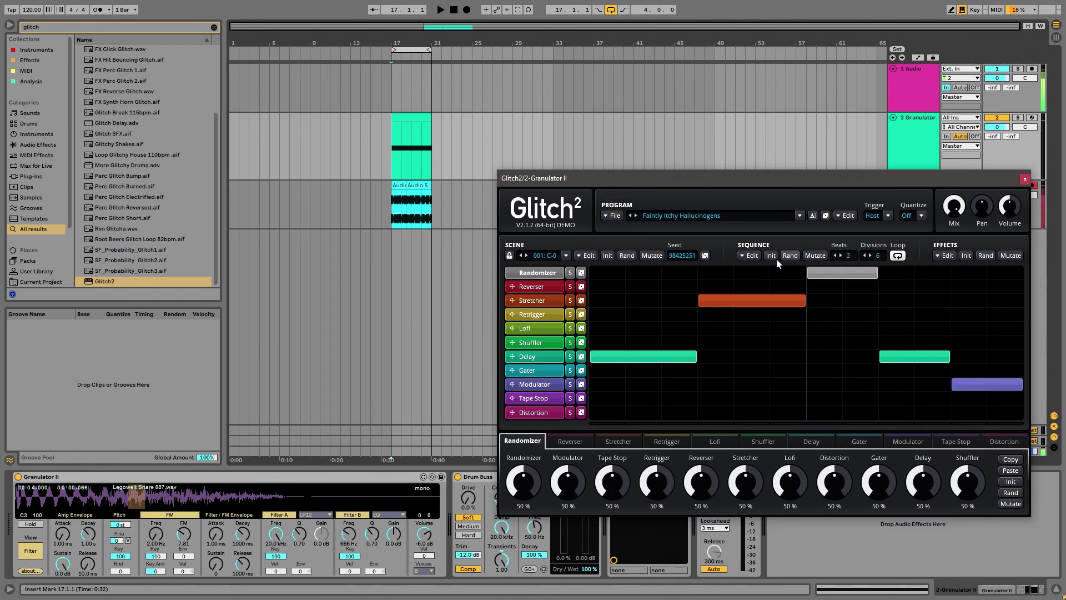
left_click(775, 255)
left_click(785, 255)
left_click(784, 255)
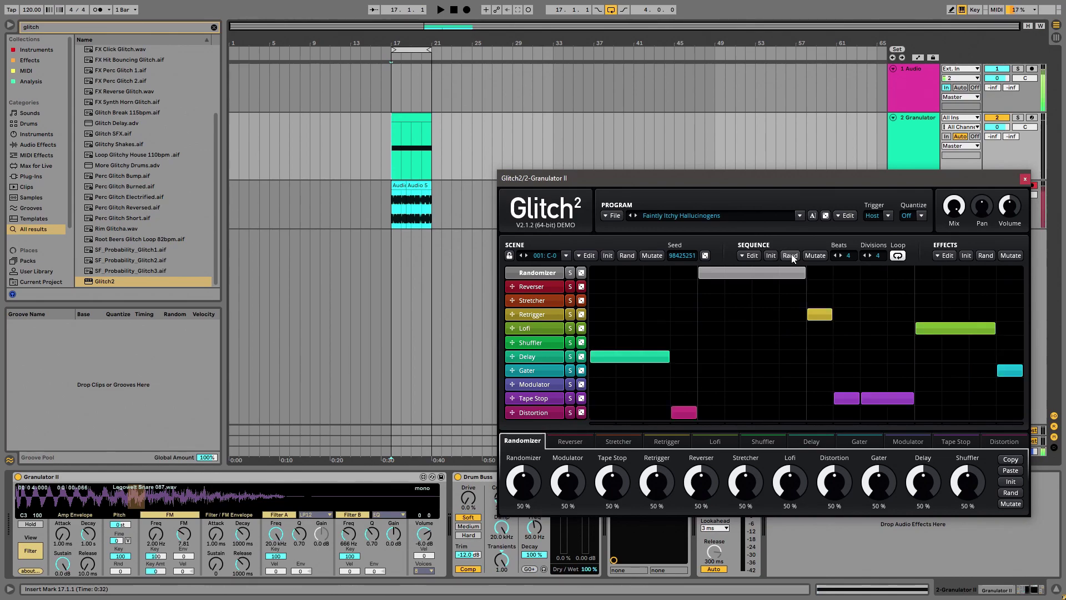
left_click(784, 255)
left_click(785, 255)
key("F9")
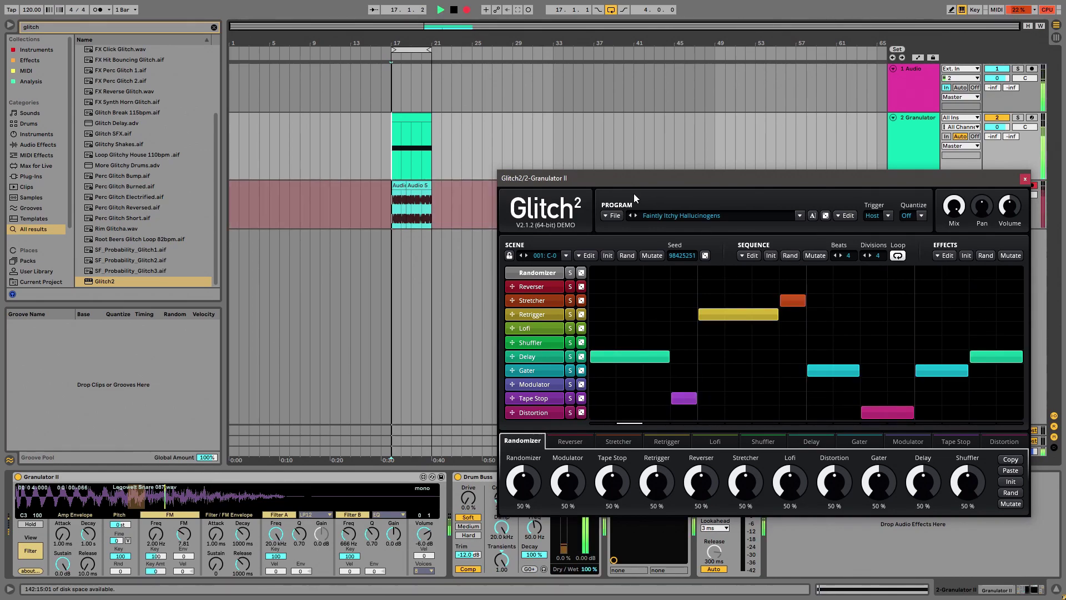
Try Glitch2 ahead of Drum Buss, return it to just before the Limiter, and set the Limiter Gain to -6.10 dB.
left_click_drag(864, 179, 798, 31)
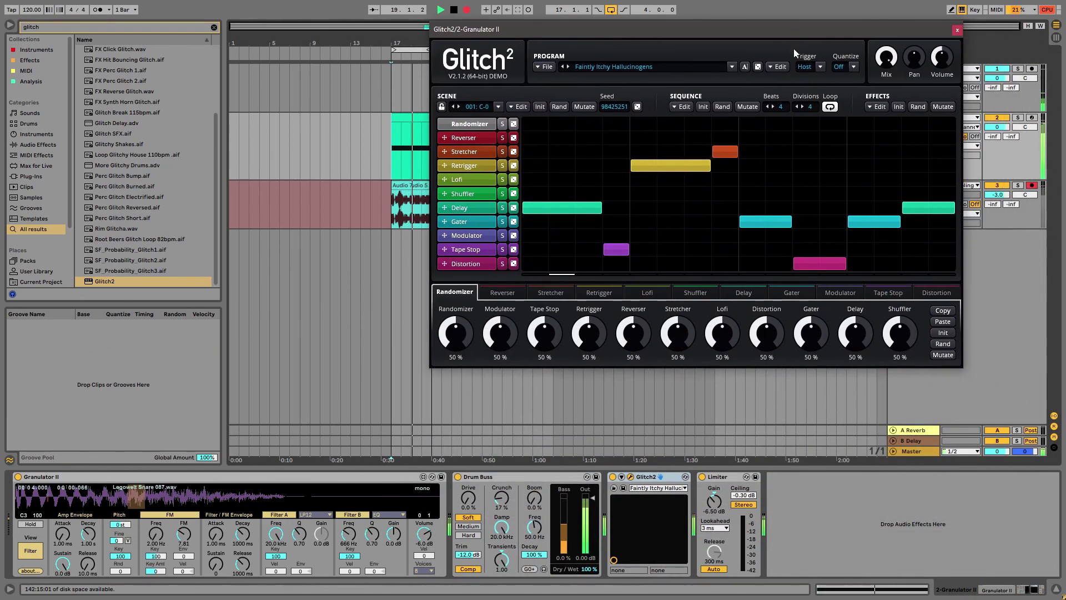
left_click_drag(714, 502, 469, 482)
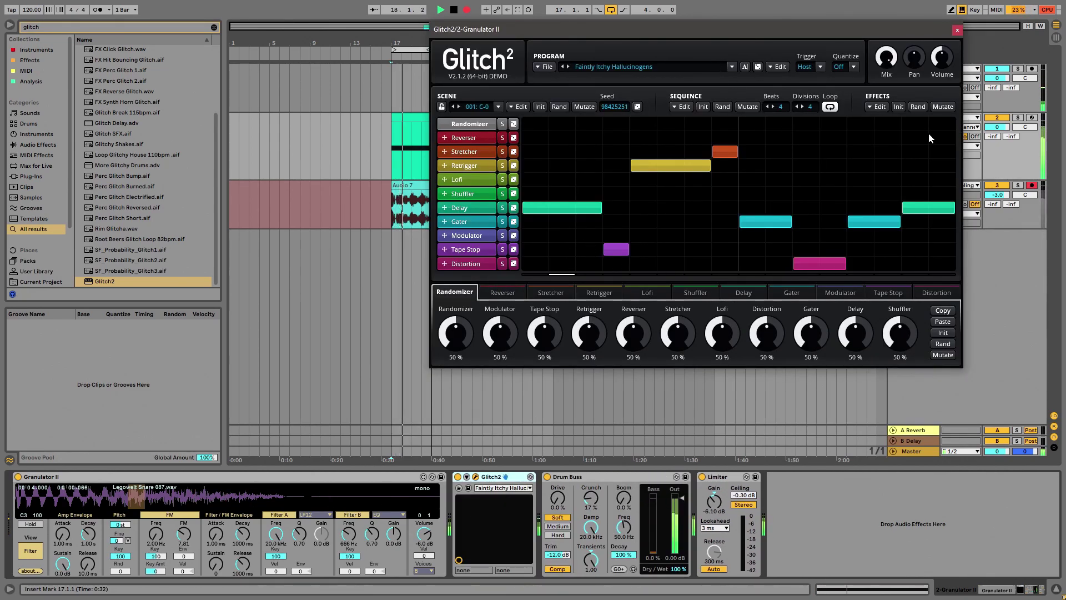
left_click_drag(499, 477, 700, 505)
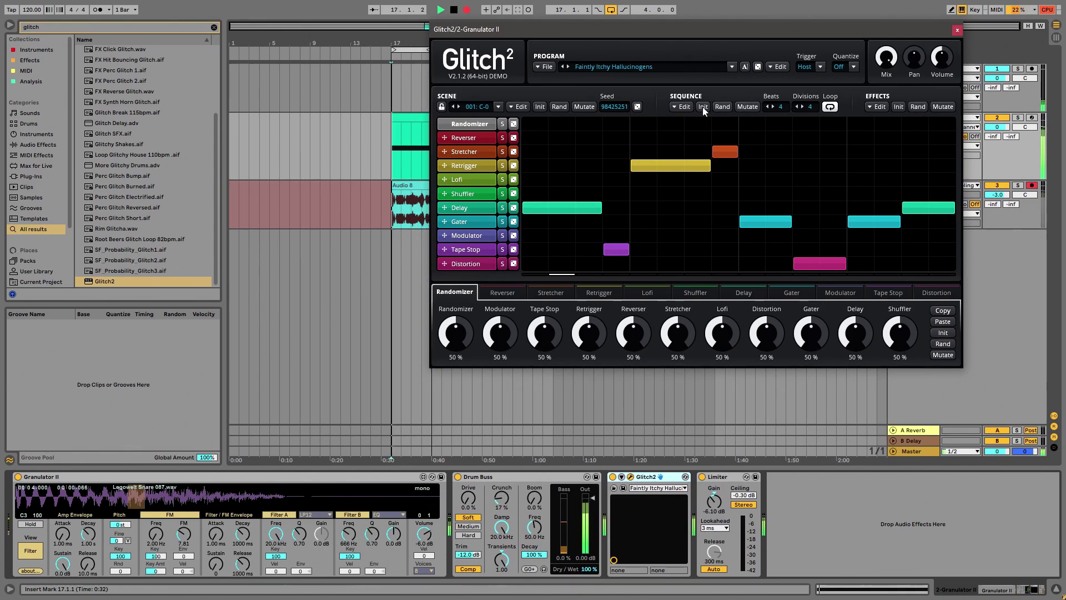
Randomize the Glitch2 sequence again, raise Granulator's FM frequency to 424 Hz and FM amount to 91.97, and move FilePos to 1.46.
left_click(721, 107)
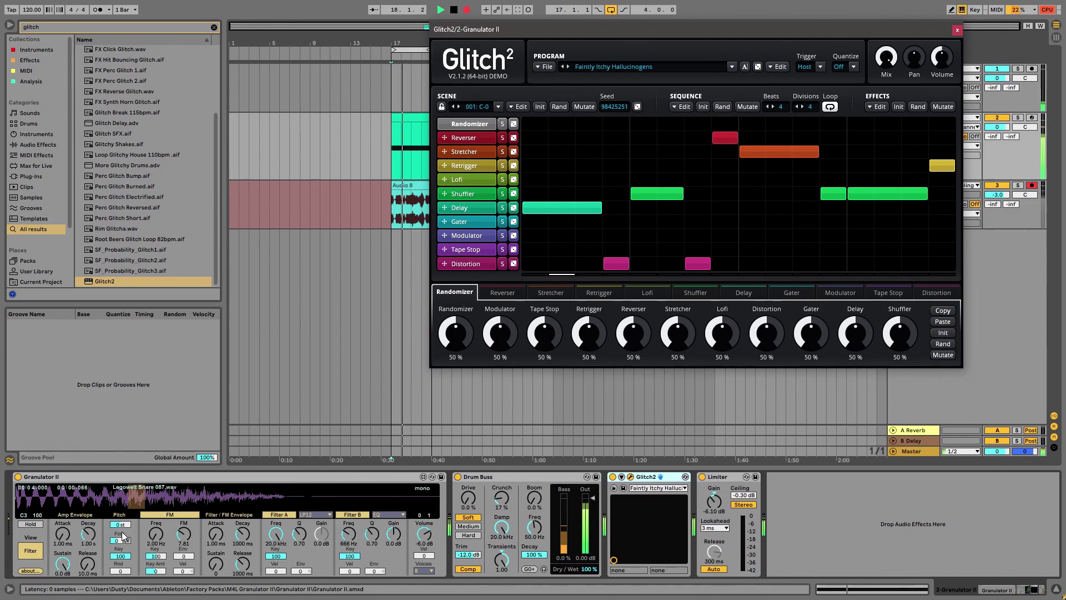
mouse_move(127, 485)
left_mouse_down()
mouse_move(206, 544)
mouse_move(186, 555)
mouse_move(187, 590)
left_mouse_up()
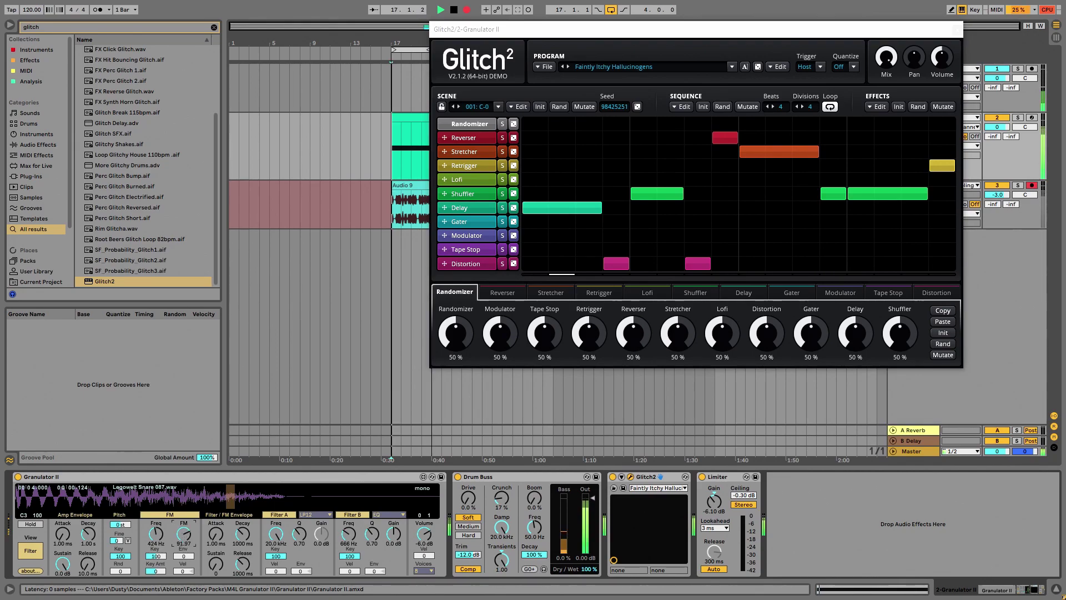
left_click(118, 494)
Set Spray to 0.00 ms and Grain to 7.37 Hz, move FilePos to 1.26 and disable Scan.
left_click(25, 552)
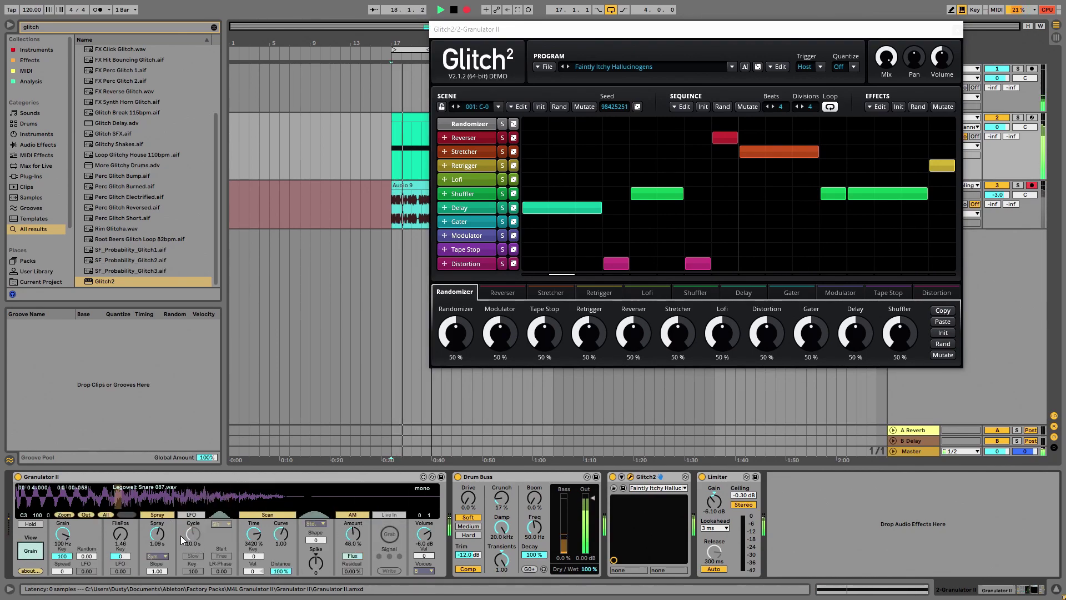
mouse_move(157, 534)
left_mouse_down()
mouse_move(92, 527)
mouse_move(63, 558)
mouse_move(65, 542)
left_mouse_up()
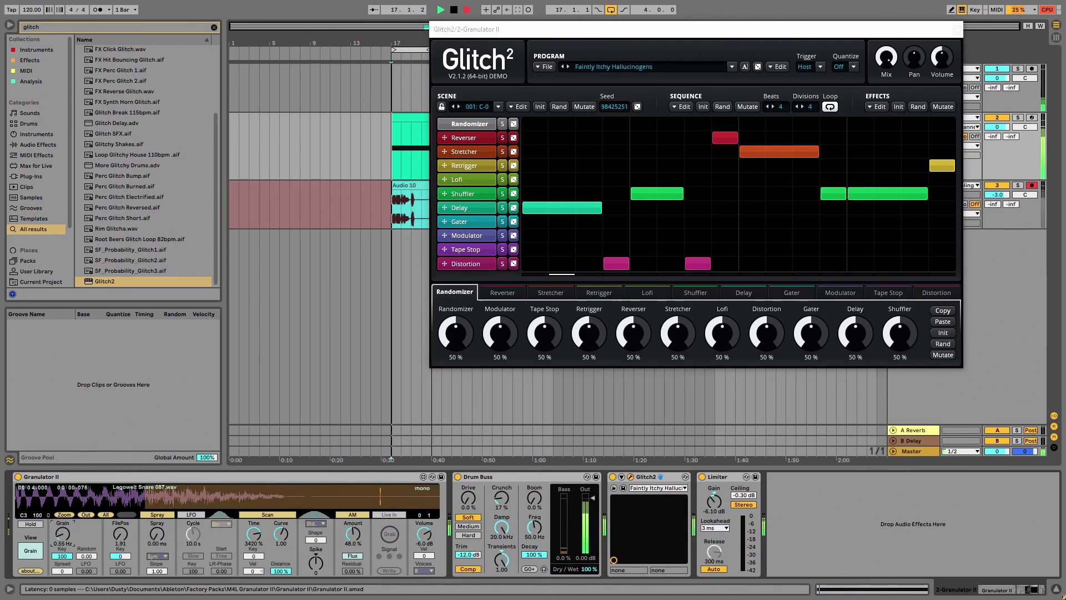
left_click(263, 515)
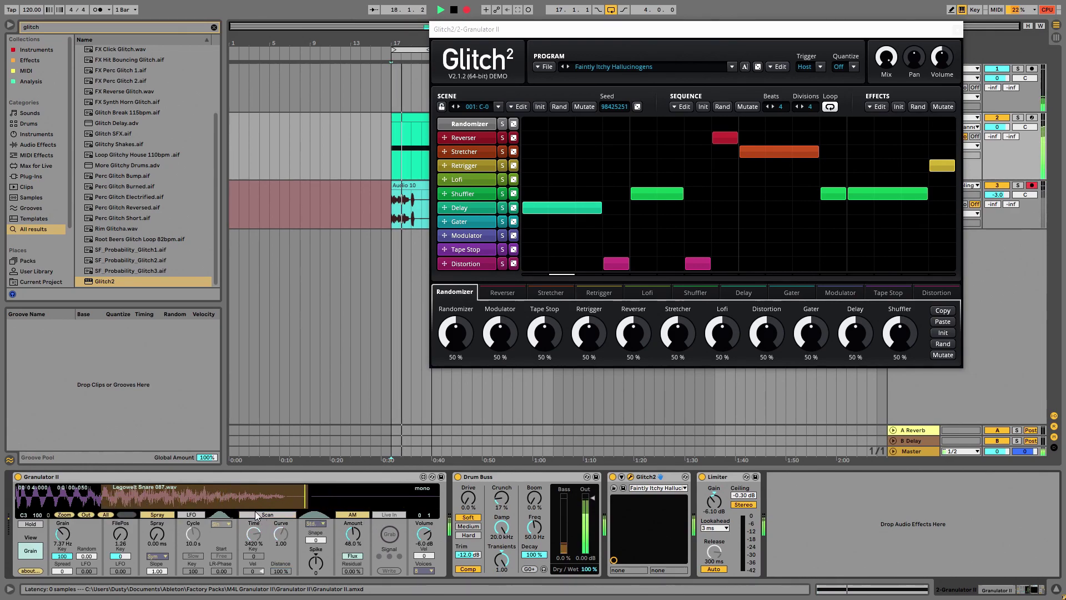
Randomize the Glitch2 sequence repeatedly while moving Granulator's FilePos to 0.78, 0.42 and finally 2.21, ending with a sequence mutation.
left_click_drag(261, 496, 172, 499)
left_click(723, 107)
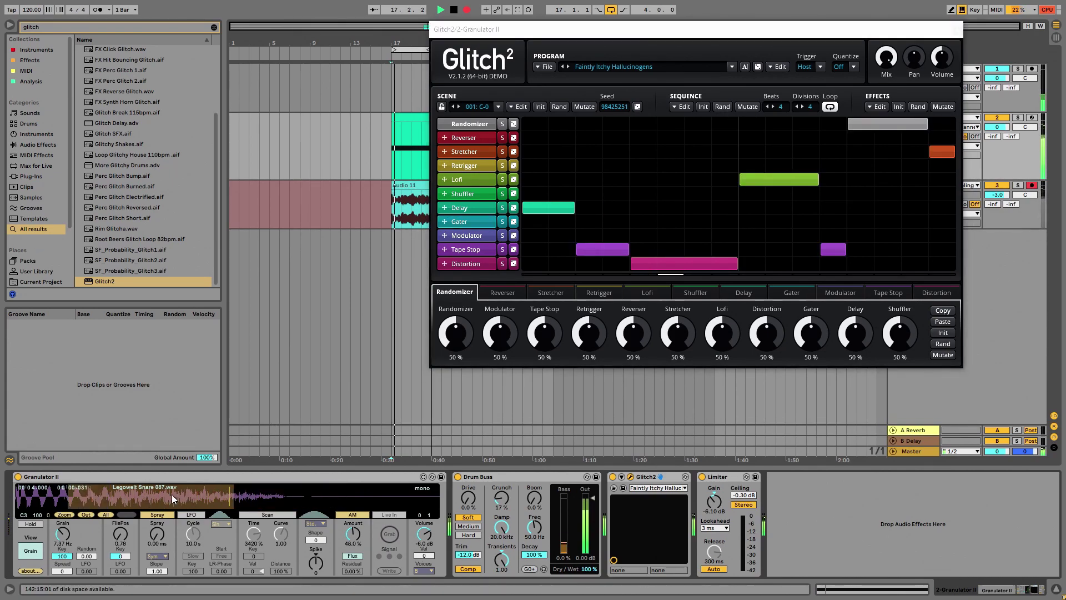
left_click(721, 107)
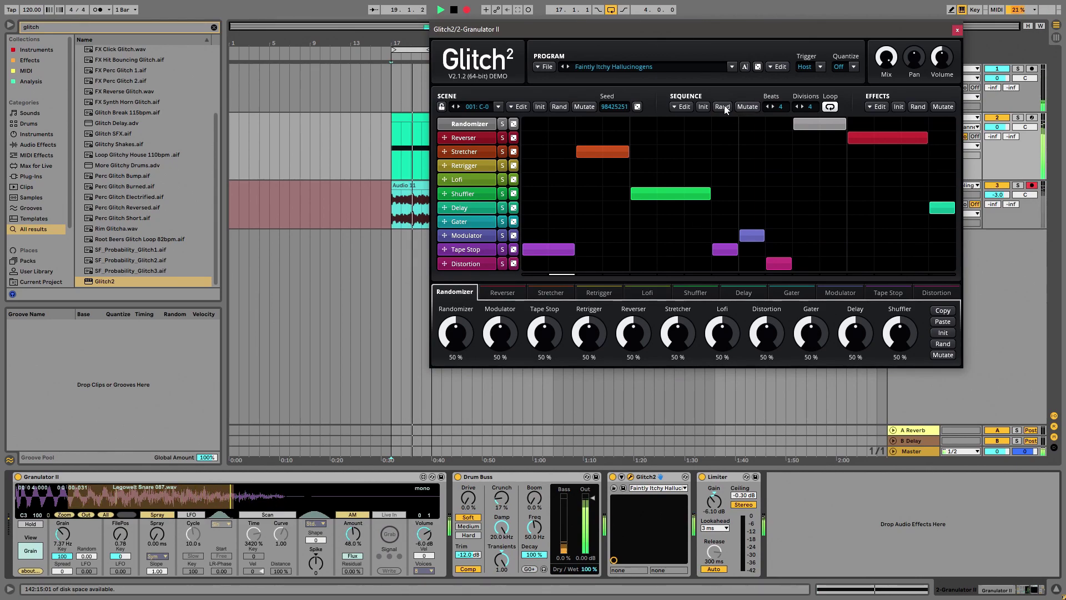
left_click(719, 107)
left_click(379, 341)
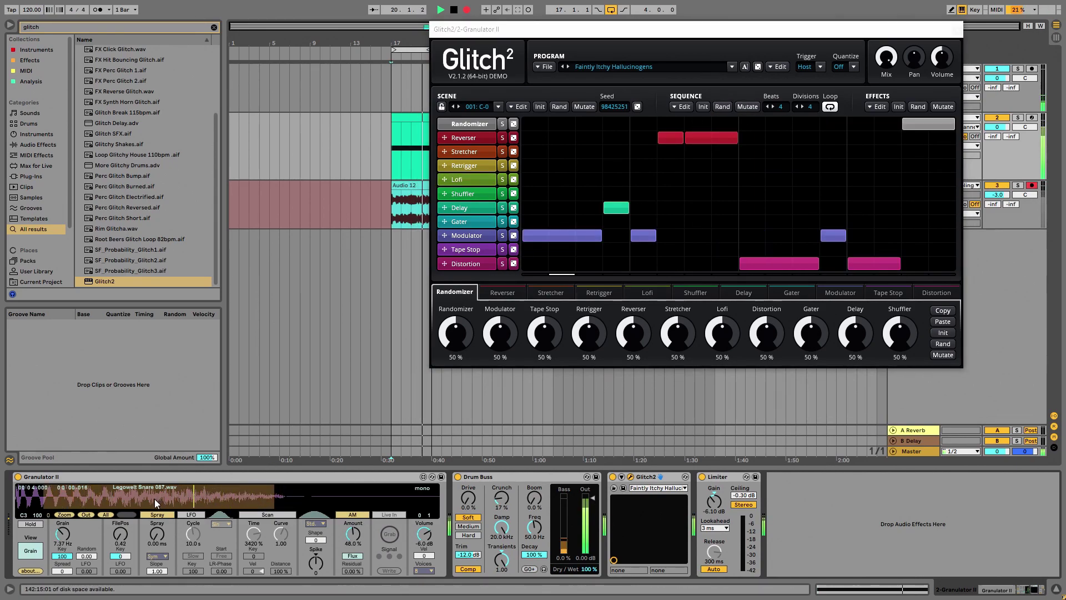
left_click(722, 107)
left_click_drag(108, 500, 242, 500)
left_click(751, 107)
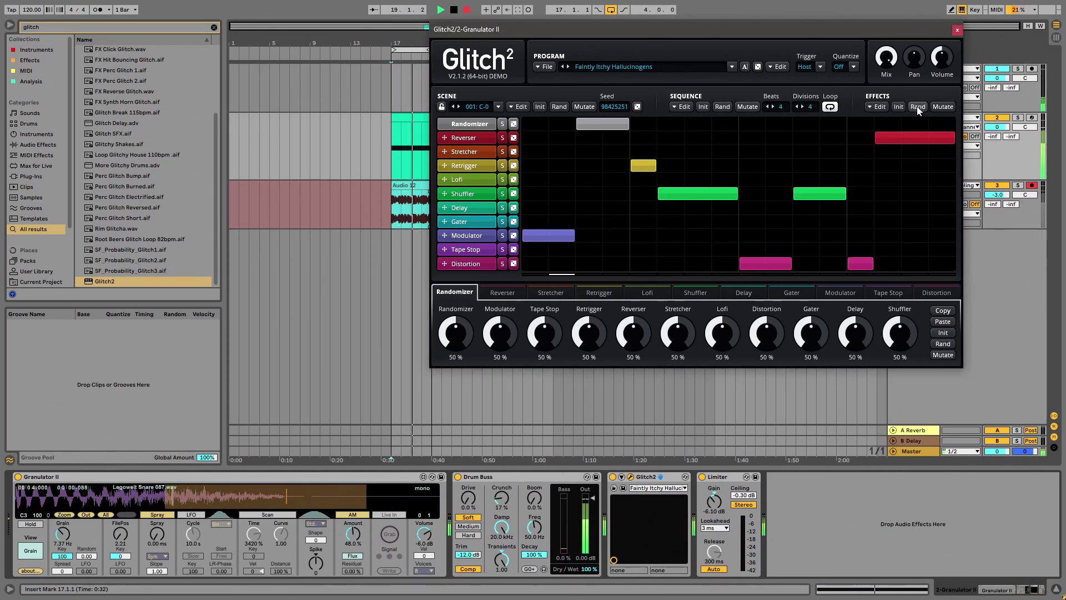
Draw extra overlapping blocks in the Glitch2 sequence, including the Retrigger, Gater, Reverser and Randomizer lanes.
left_click_drag(673, 164, 805, 164)
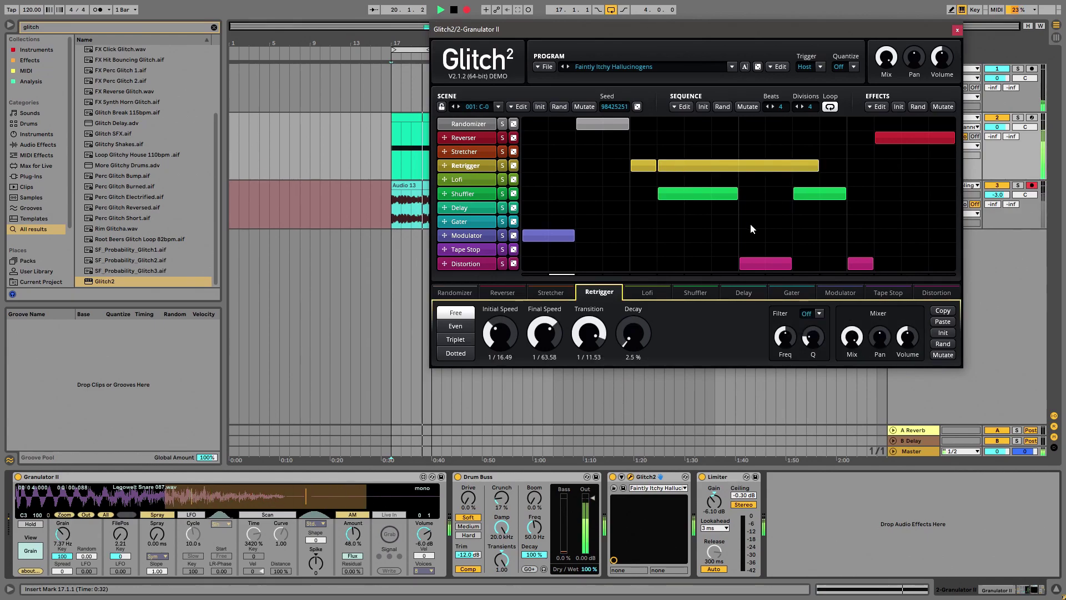
left_click_drag(747, 221, 805, 222)
left_click_drag(833, 138, 777, 138)
left_click_drag(697, 139, 641, 138)
left_click(704, 126)
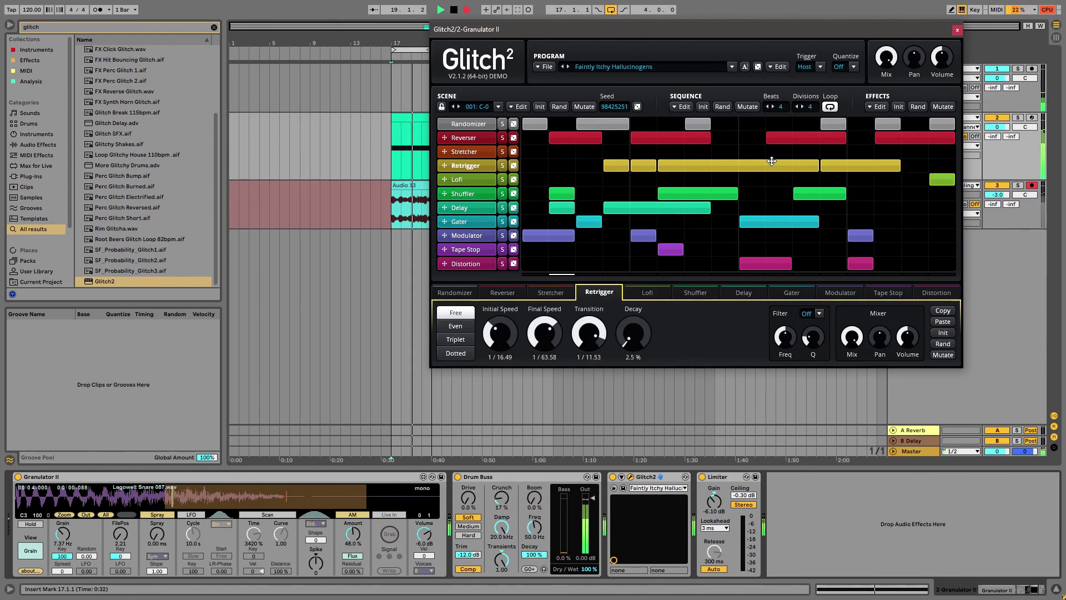
Randomize the Glitch2 effects and sequence, and fill the Stretcher lane with blocks across the whole pattern.
left_click(923, 106)
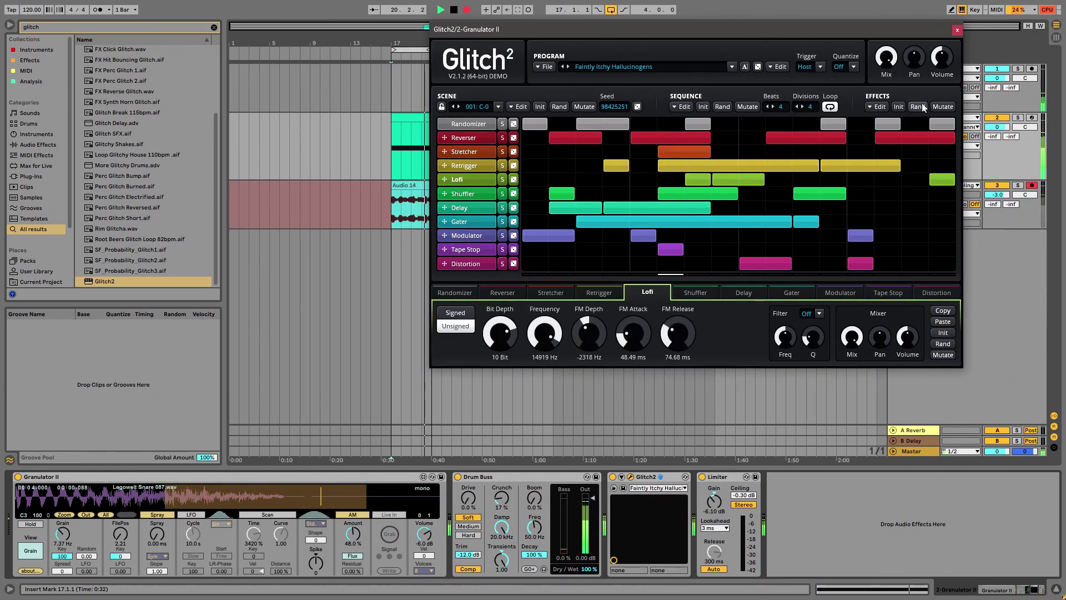
left_click(722, 106)
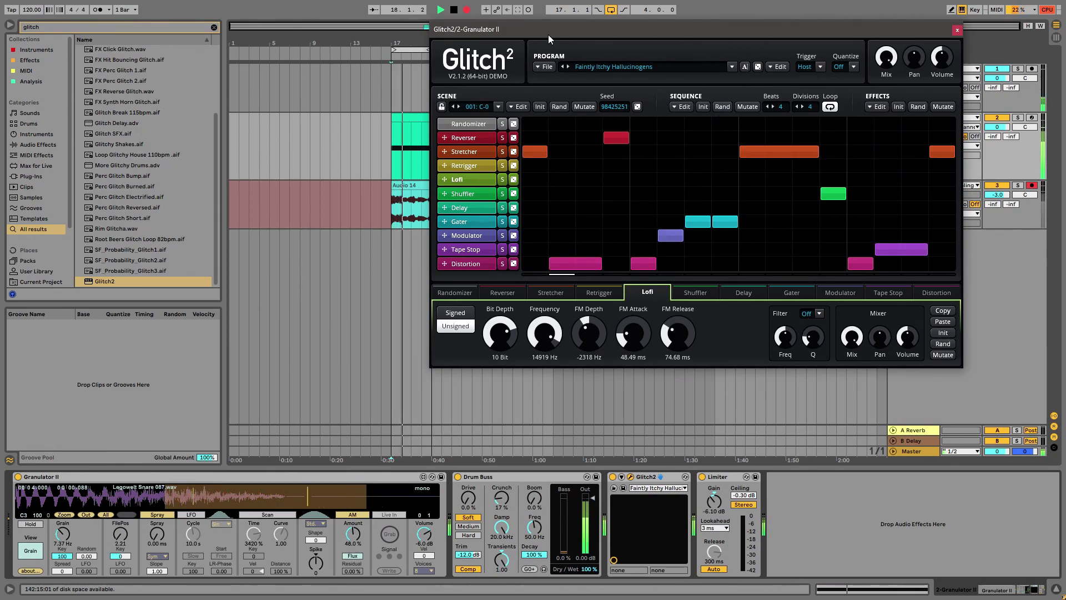
left_click_drag(536, 33, 612, 108)
left_click_drag(673, 233, 794, 230)
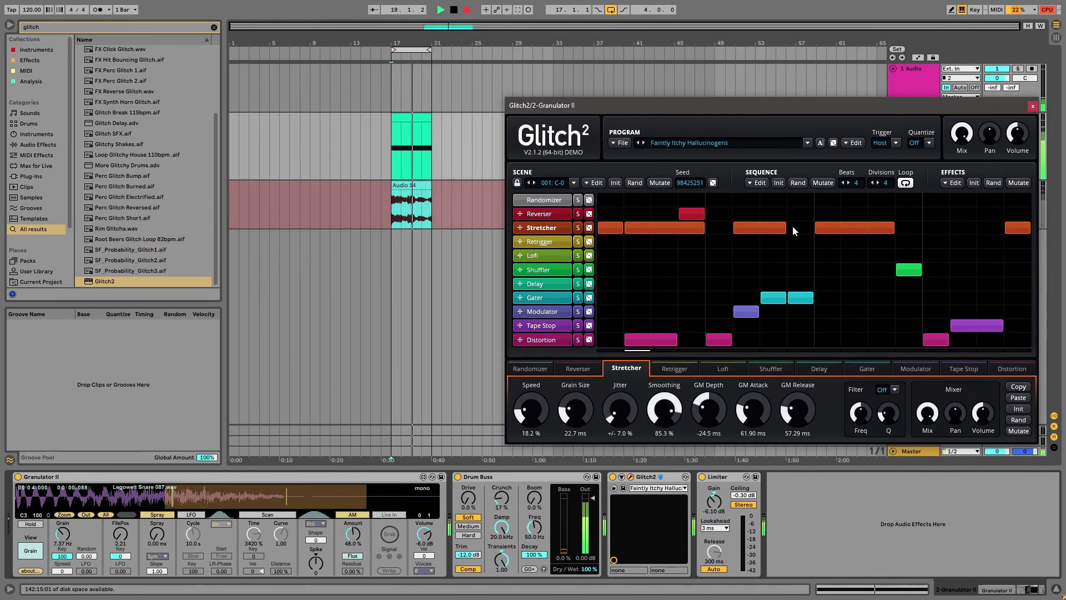
left_click_drag(909, 228, 976, 229)
Set Granulator's Spray to 139 ms and FilePos to 1.67, and randomize the Glitch2 Stretcher settings.
left_click(172, 520)
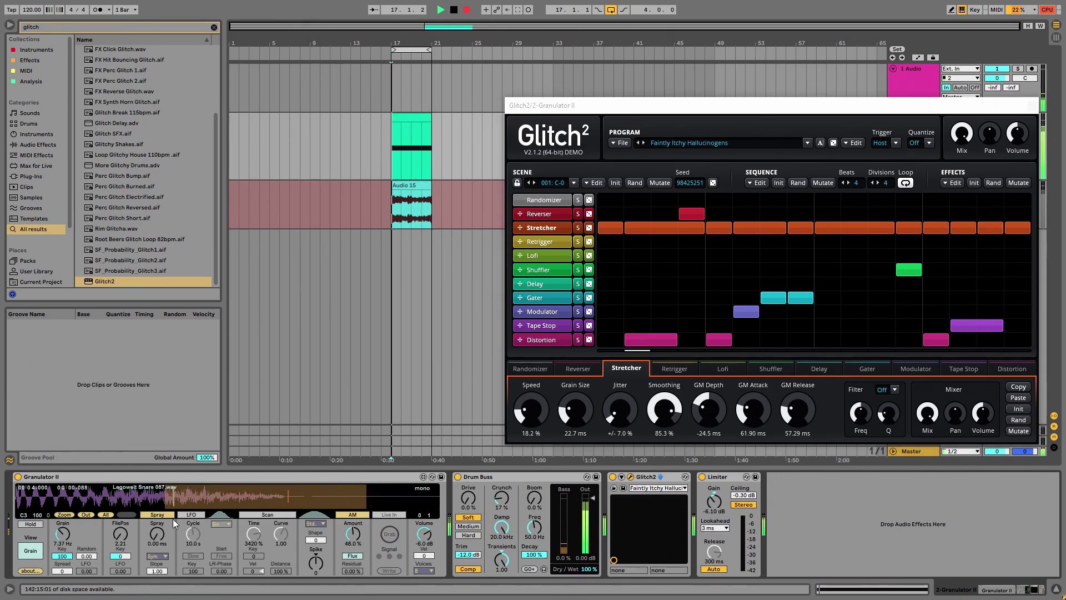
left_click_drag(217, 507, 181, 507)
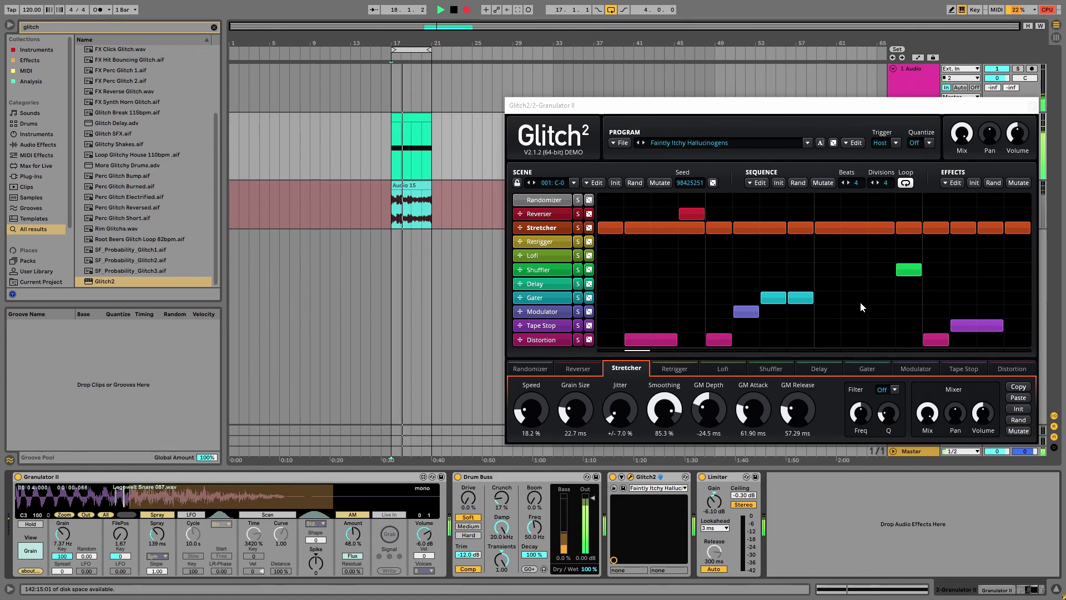
left_click(554, 229)
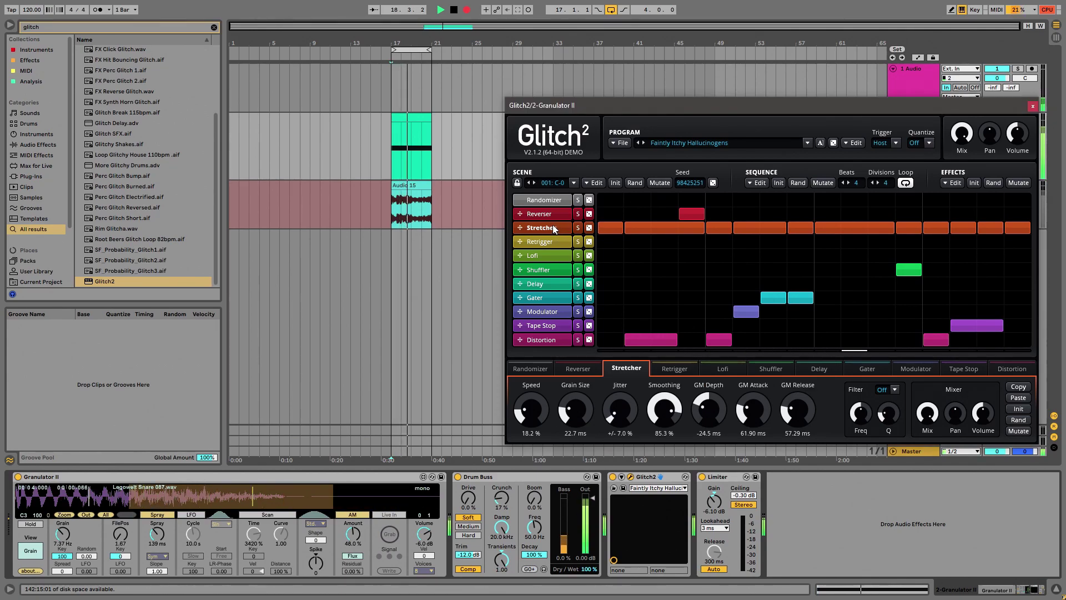
left_click(1018, 420)
left_click(1019, 420)
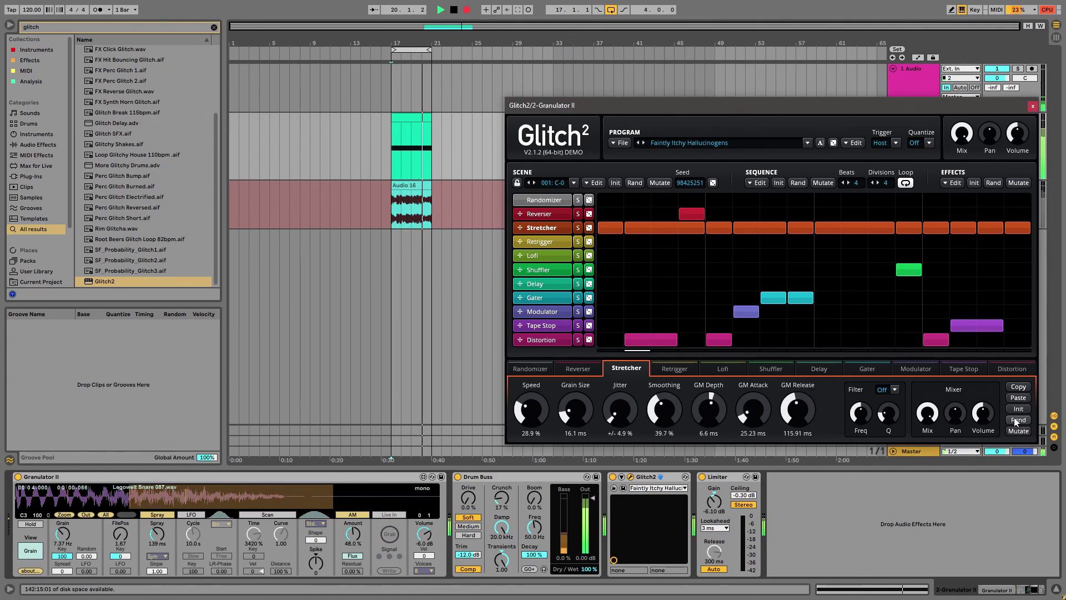
Add single-step Lofi and Shuffler blocks throughout the Glitch2 sequence and randomize the Shuffler settings.
left_click(800, 255)
left_click(854, 270)
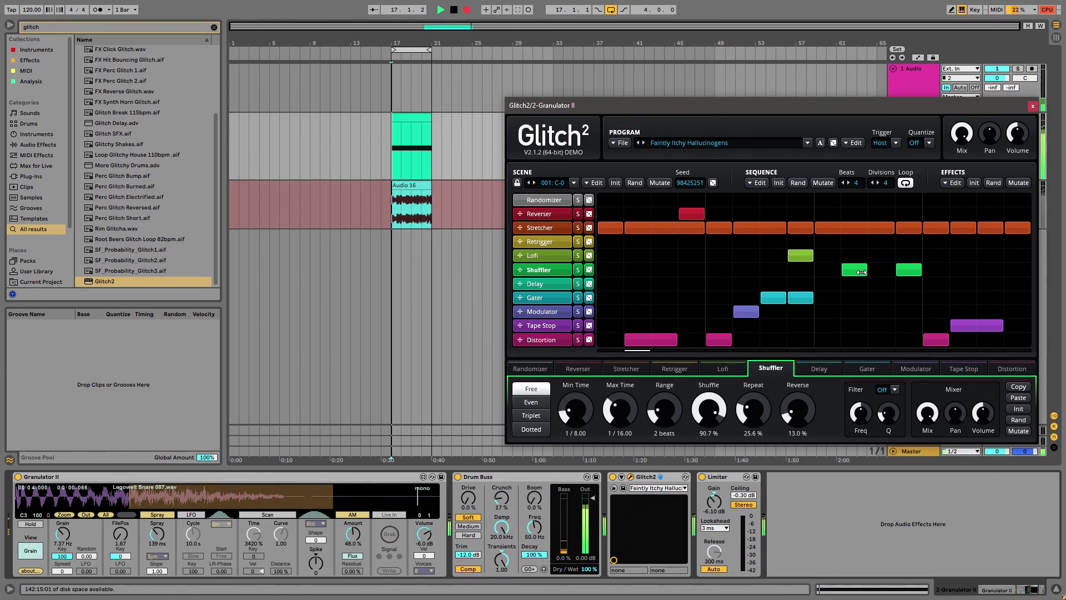
left_click(991, 256)
left_click(692, 270)
left_click(610, 255)
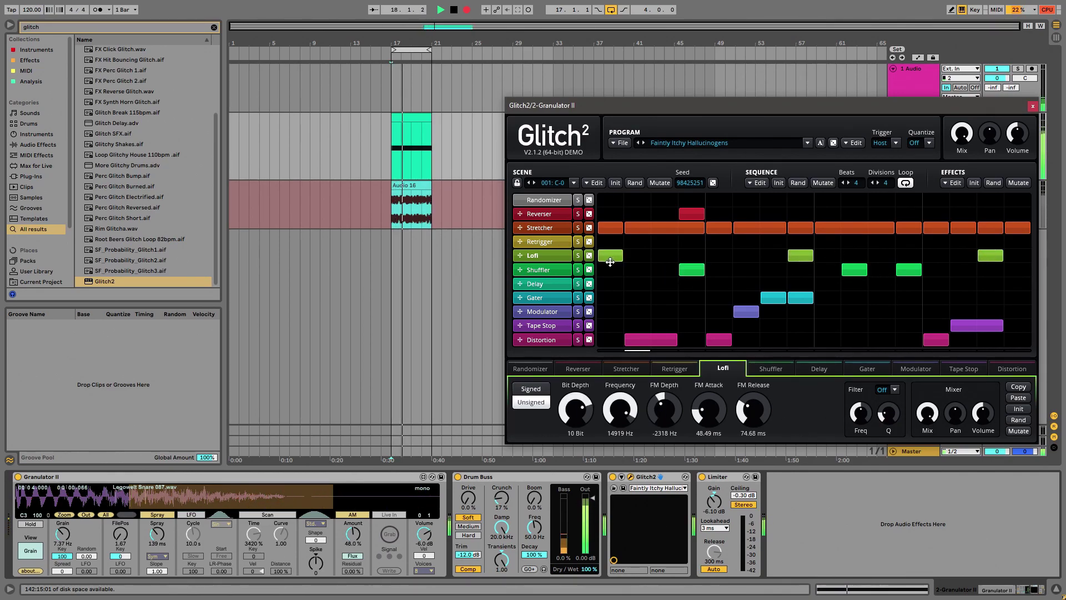
left_click(637, 255)
left_click(961, 270)
left_click(1018, 420)
Stop recording, close the Glitch2 window and move the first resampled clip on track 3 Audio to bar 48.
key("space")
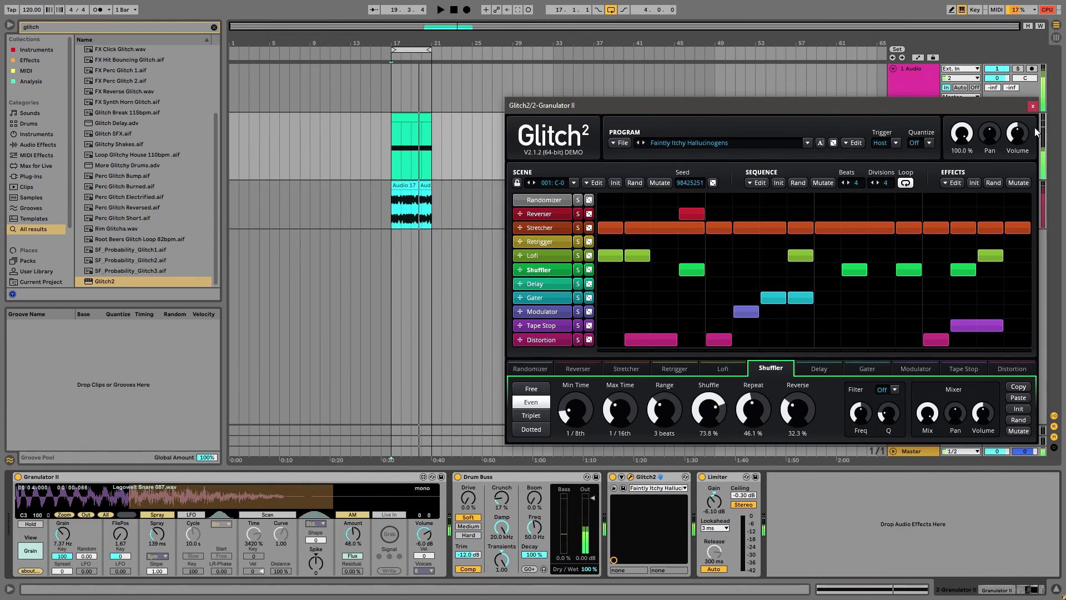
left_click(1032, 106)
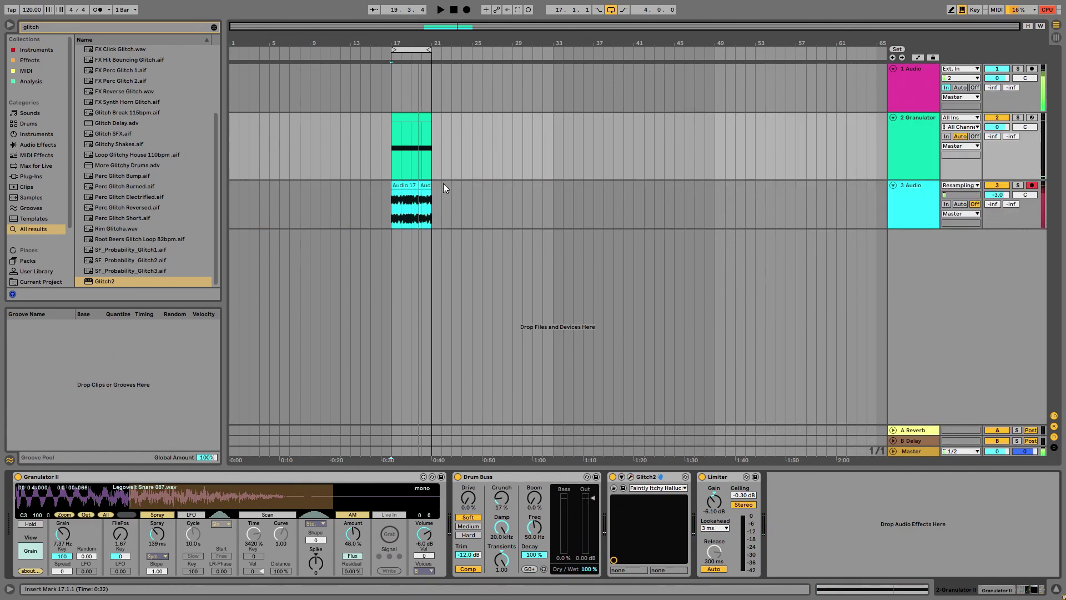
left_click_drag(400, 192, 714, 194)
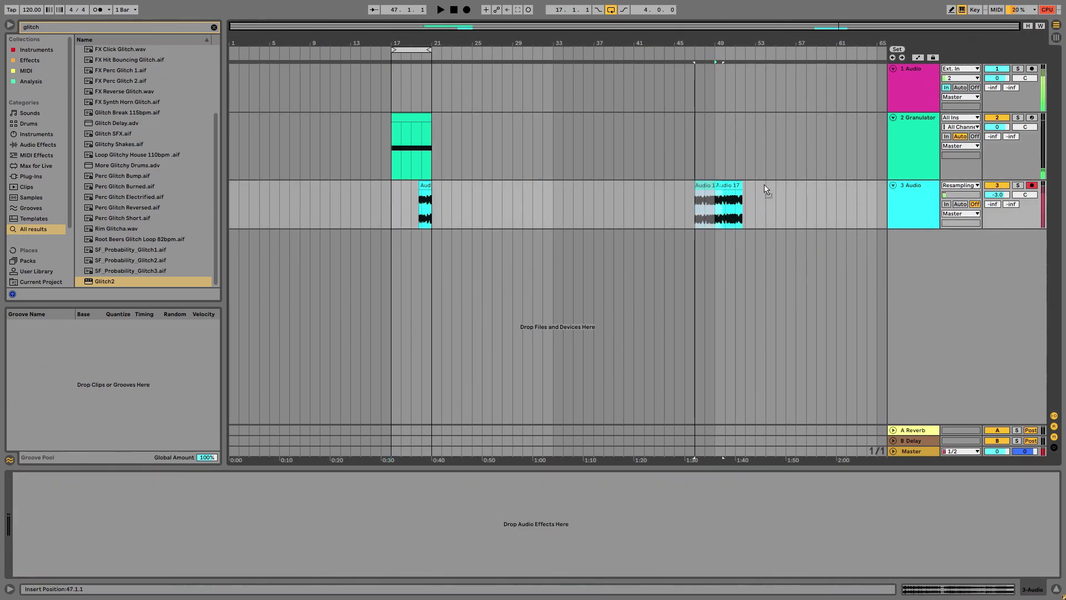
Insert a new MIDI track and delete the leftover recording around bars 17 to 21 on track 3 Audio.
right_click(937, 286)
left_click(924, 298)
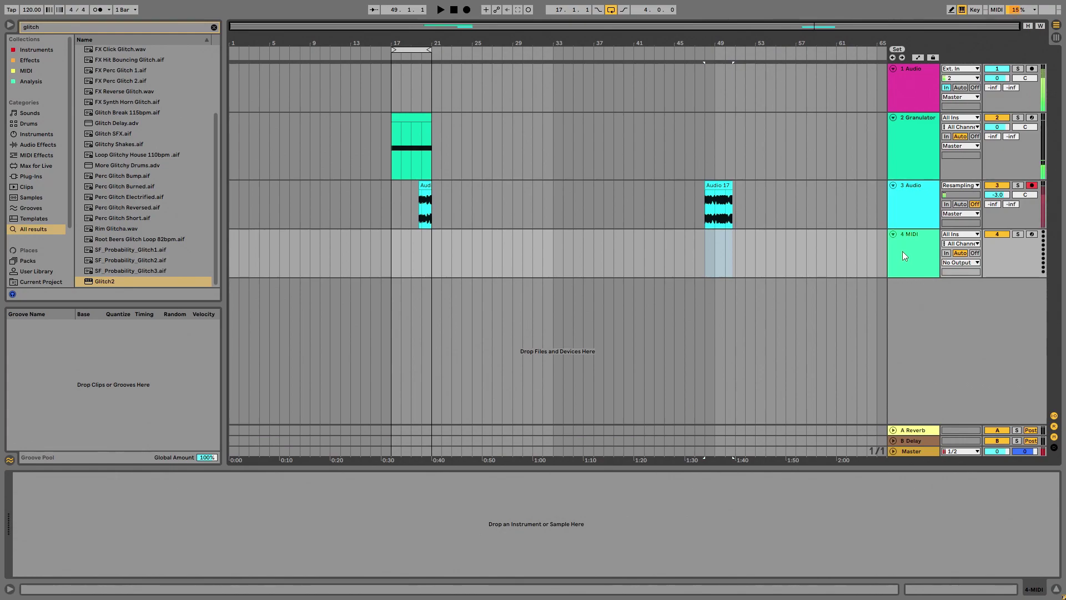
left_click(714, 172)
left_click_drag(443, 207, 361, 206)
key("Delete")
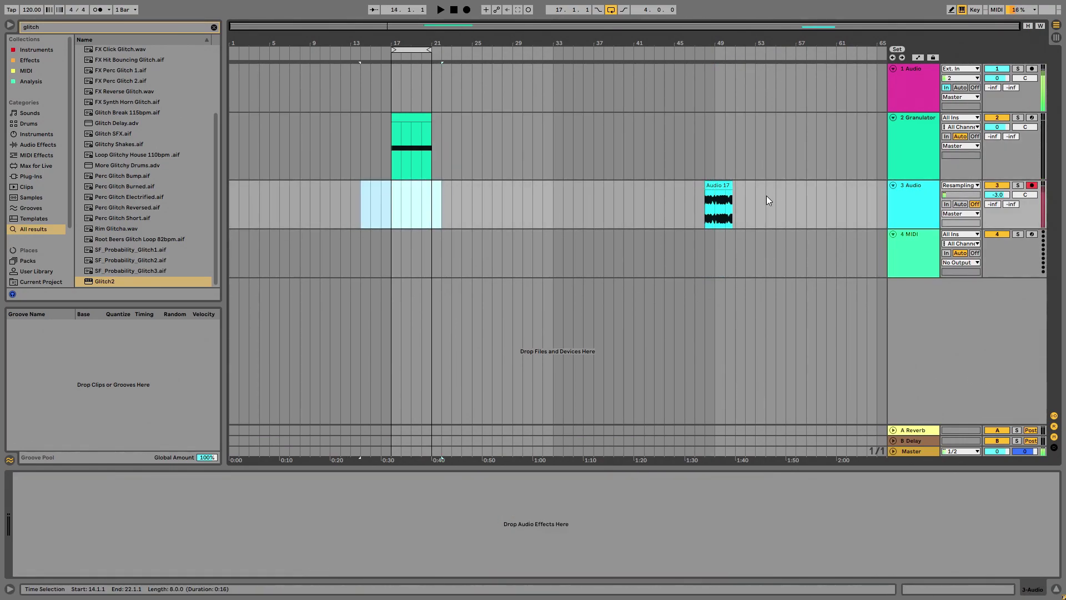
left_click(716, 181)
left_click(927, 245)
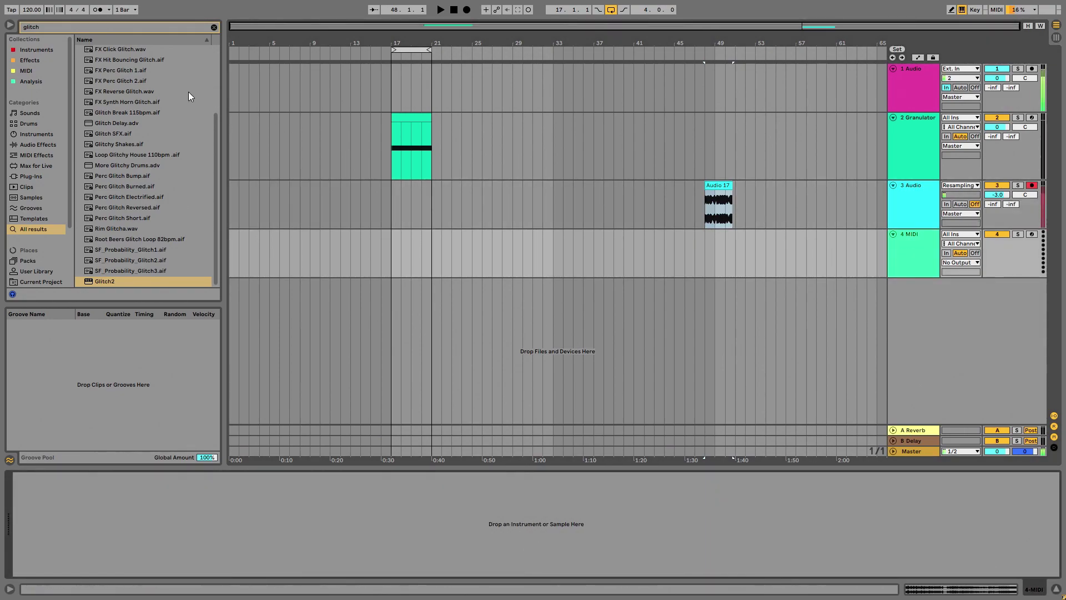
left_click(29, 114)
left_click(26, 70)
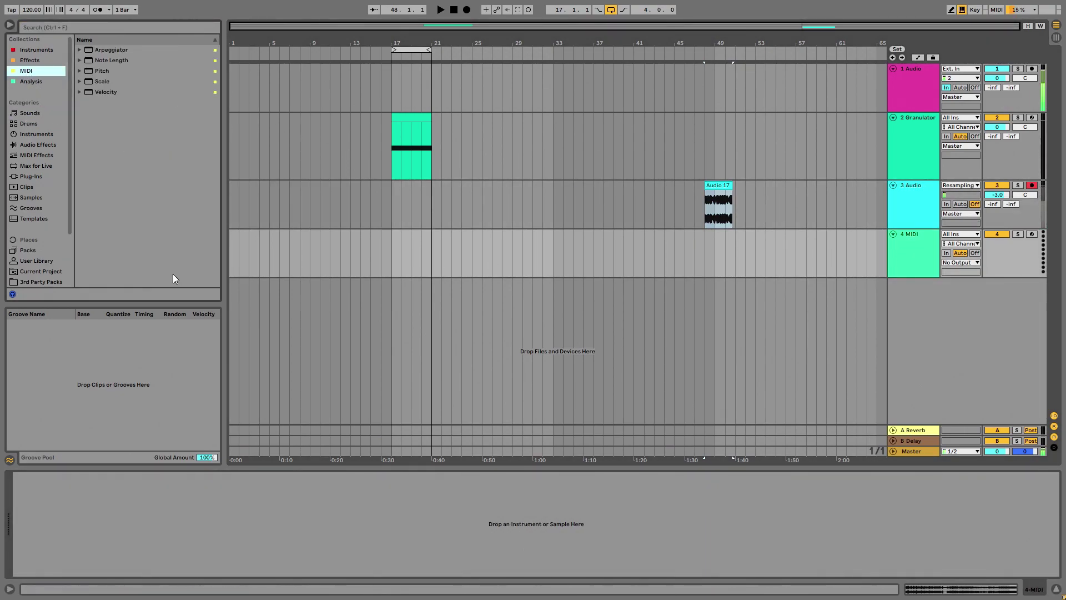
left_click(28, 111)
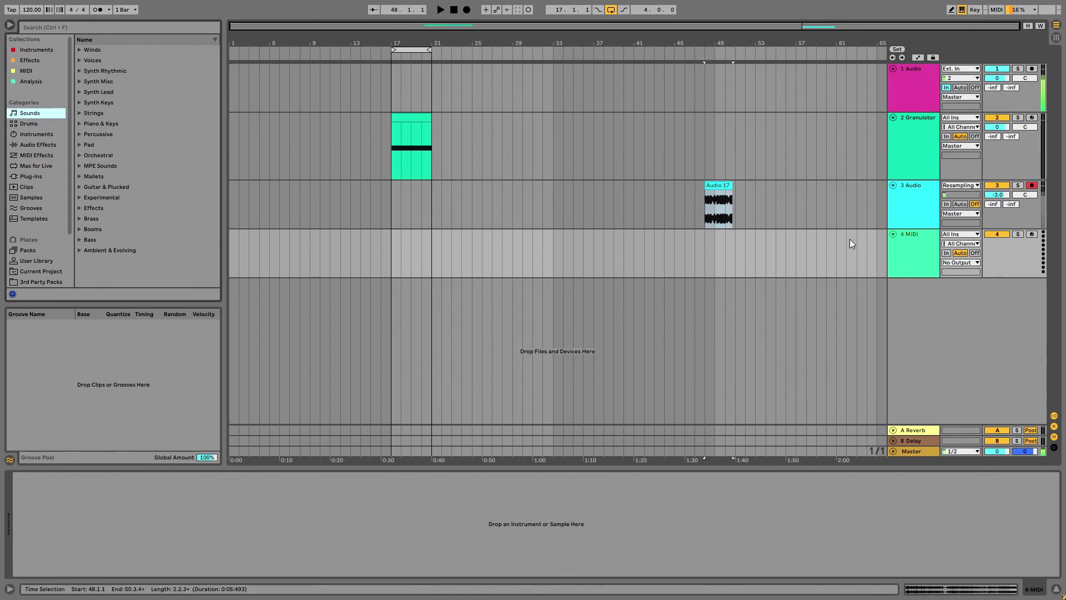
Move the Audio 17 clip to bar 33 and load it as a Simpler sample on the new MIDI track.
left_click_drag(703, 183, 553, 183)
double_click(567, 189)
left_click(901, 259)
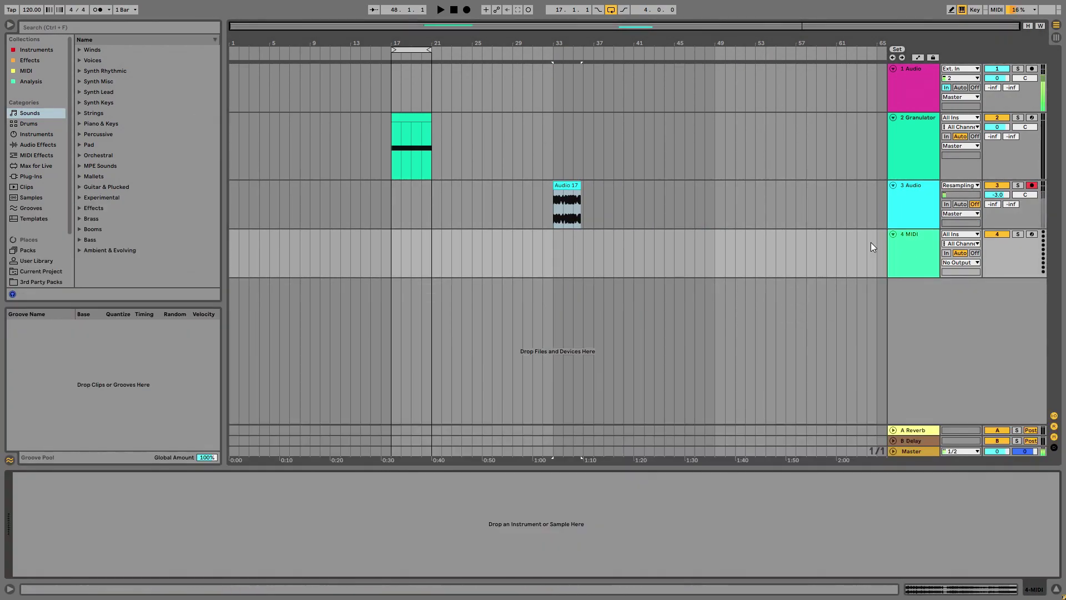
left_click(23, 125)
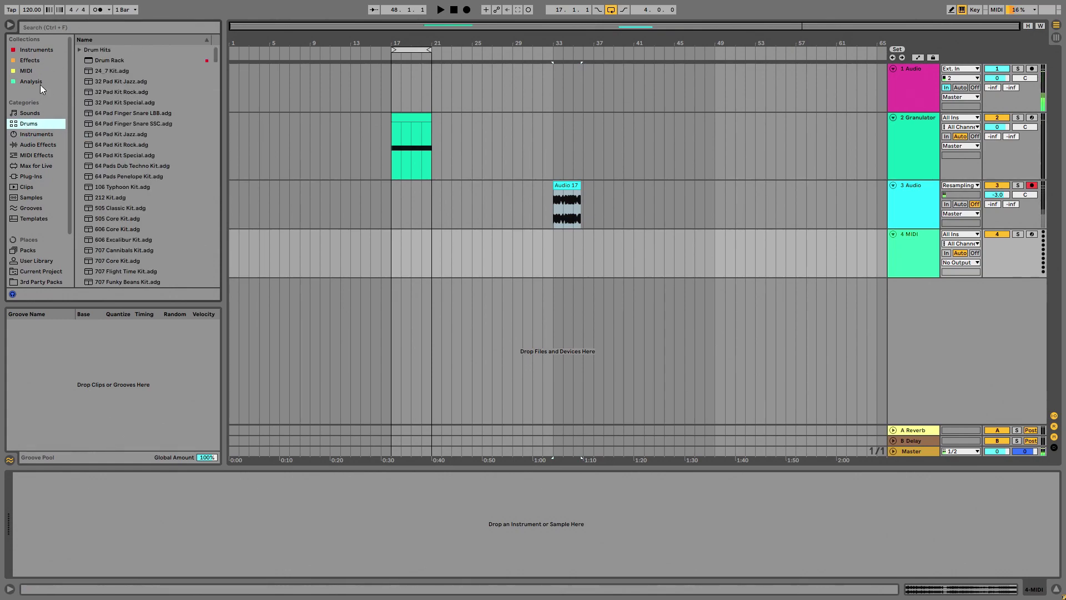
left_click_drag(574, 186, 567, 497)
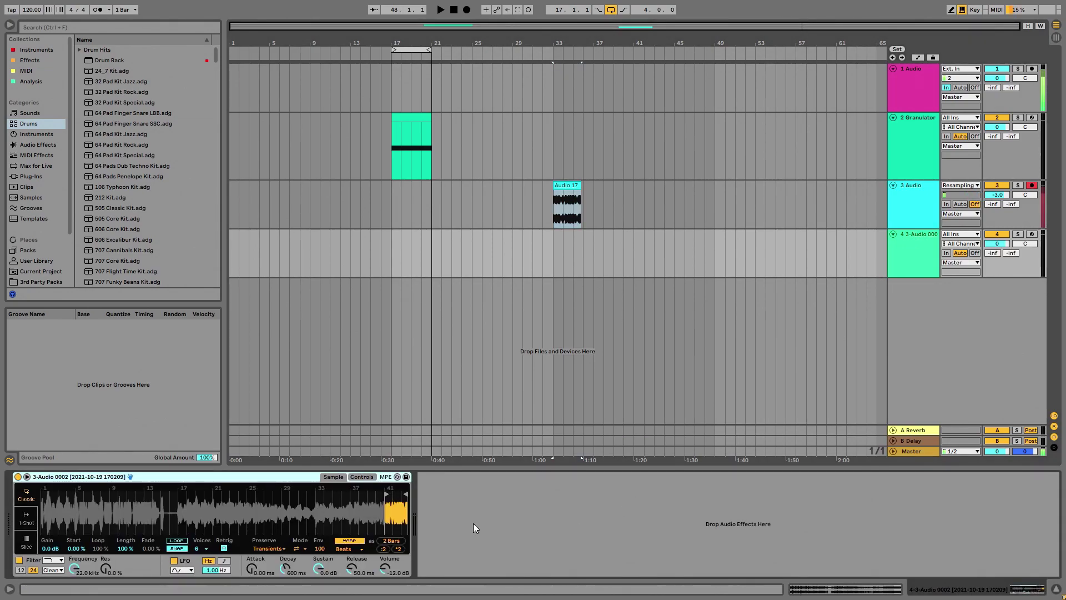
Extend Simpler's region to the full sample, switch it to Slice mode and move the start marker to about bar 15.
left_click_drag(388, 494, 42, 494)
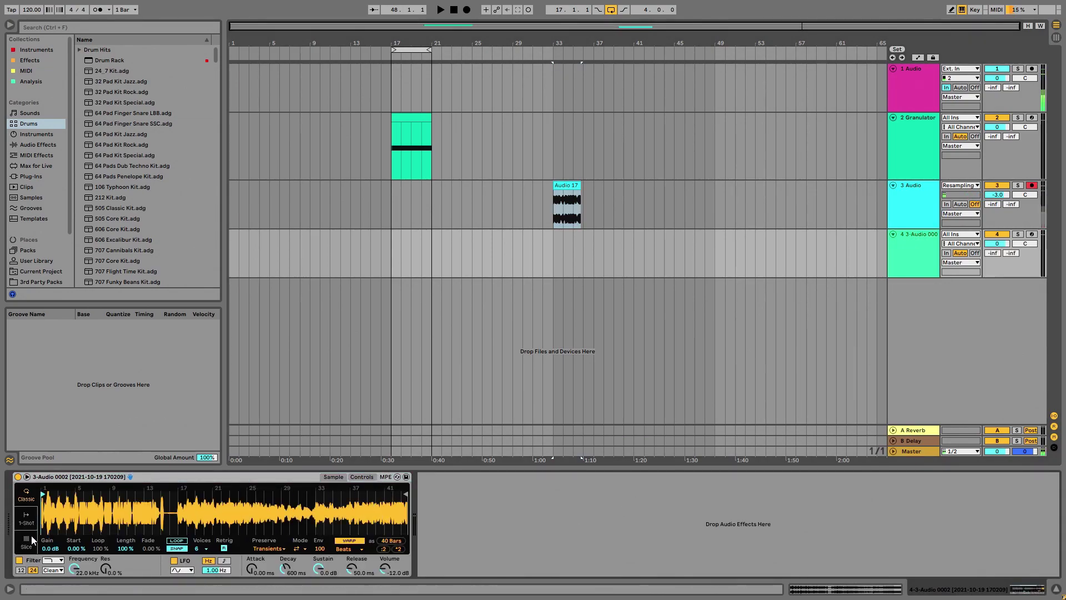
left_click(31, 534)
mouse_move(42, 498)
left_mouse_down()
mouse_move(242, 498)
mouse_move(163, 498)
mouse_move(196, 499)
mouse_move(214, 528)
mouse_move(300, 530)
mouse_move(61, 534)
mouse_move(190, 537)
mouse_move(176, 544)
left_mouse_up()
mouse_move(177, 502)
left_mouse_down()
mouse_move(158, 520)
mouse_move(110, 501)
mouse_move(119, 530)
mouse_move(155, 496)
mouse_move(33, 478)
left_mouse_up()
mouse_move(103, 493)
left_mouse_down()
mouse_move(144, 508)
mouse_move(129, 534)
mouse_move(147, 557)
left_mouse_up()
Slice the Simpler sample by Transient with Sensitivity at 88% and arm its track.
left_click(112, 549)
left_click(114, 557)
left_click_drag(247, 511, 207, 511)
left_click_drag(134, 548, 134, 556)
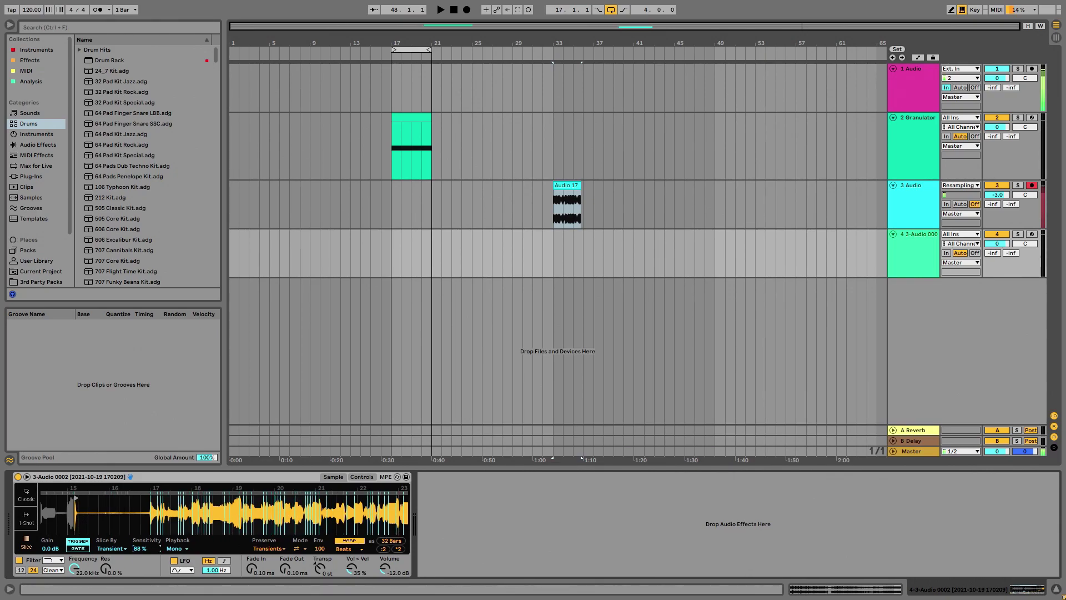
left_click_drag(175, 530, 176, 523)
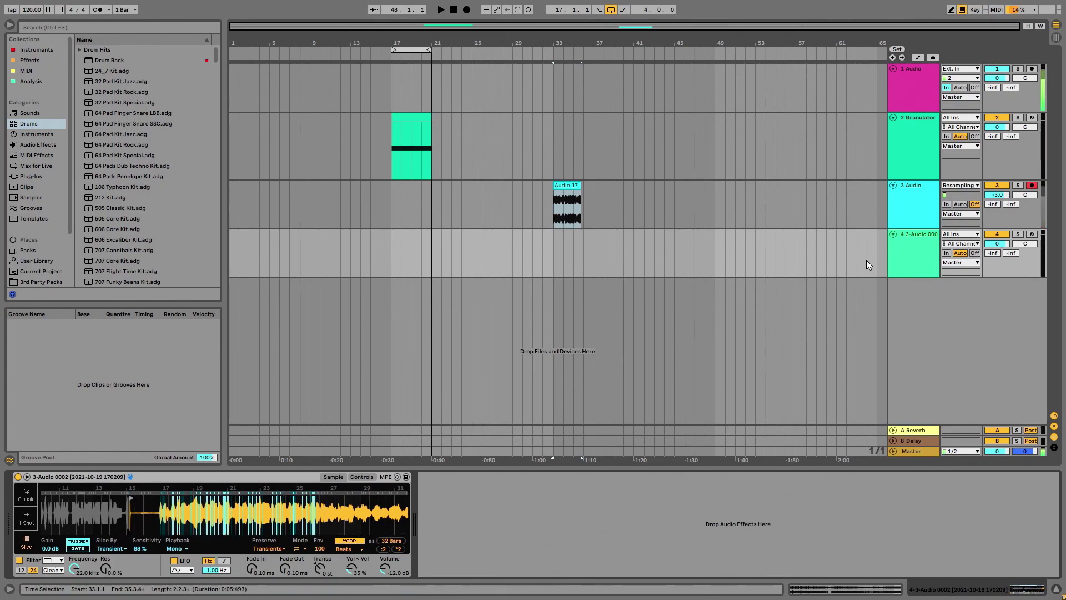
left_click(1034, 234)
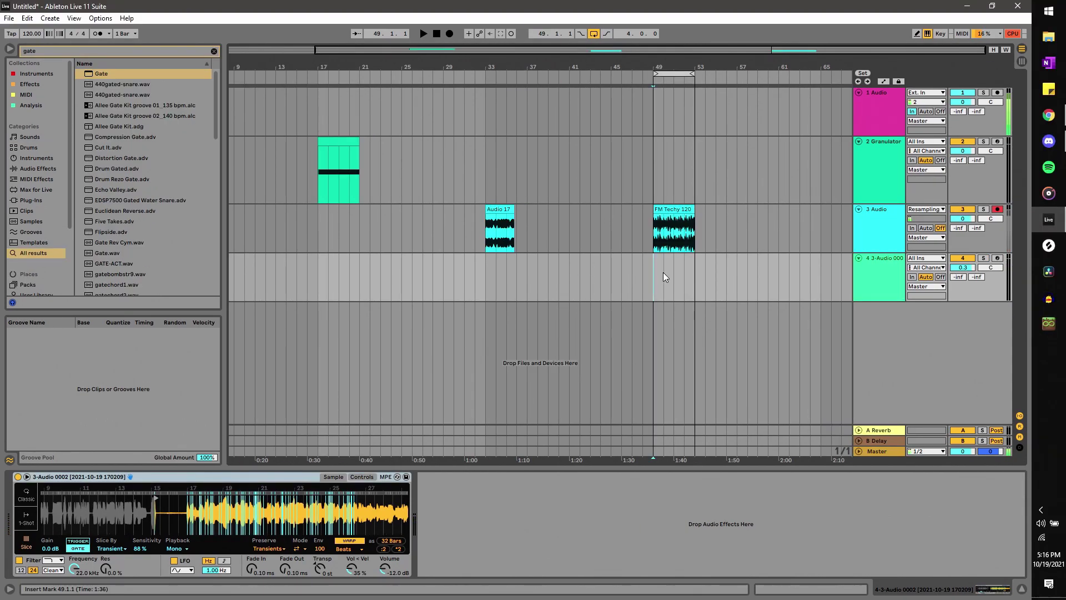
Insert an empty MIDI clip from bar 49 to 53 on the Simpler track, beneath the FM Techy 120 loop.
left_click(662, 287)
left_click_drag(653, 281, 700, 273)
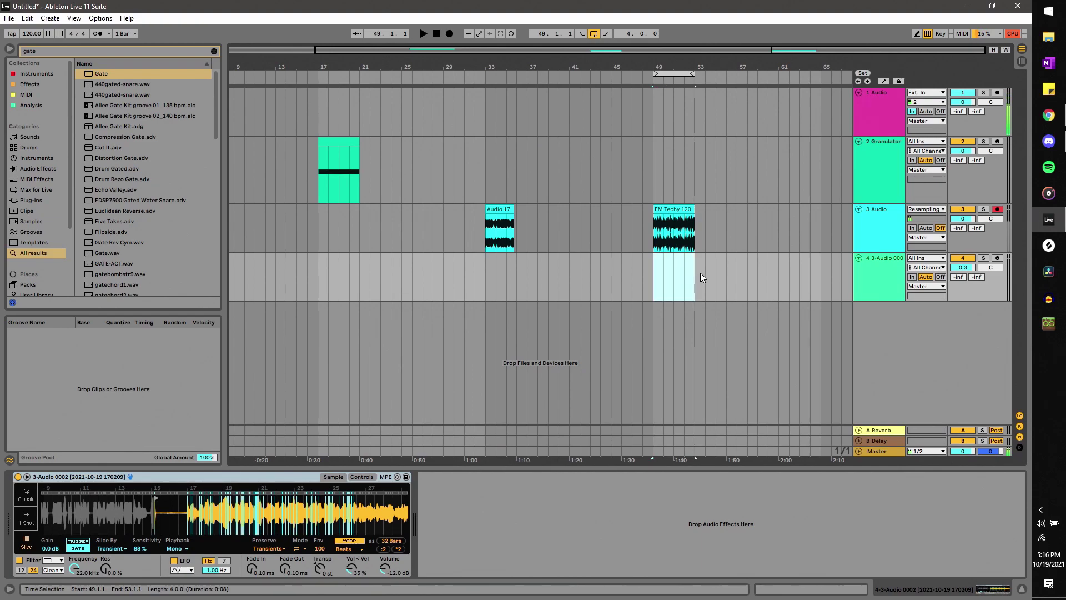
key("ctrl+shift+m")
Briefly play the FM Techy 120 loop, and open the empty MIDI clip's note editor in Draw Mode.
left_click(674, 210)
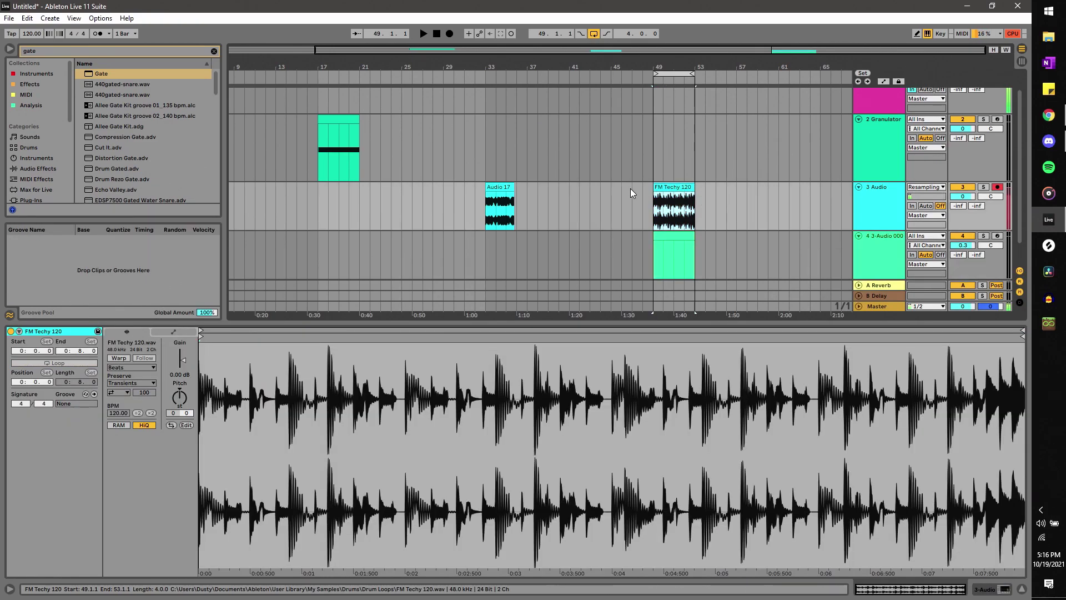
key("space")
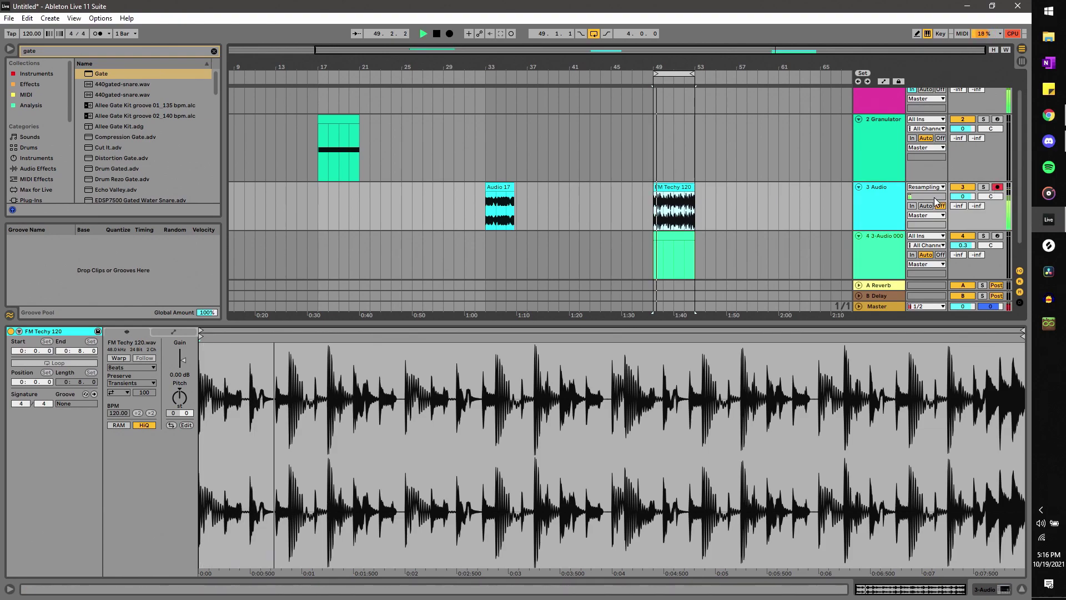
left_click(887, 270)
key("shift+Tab")
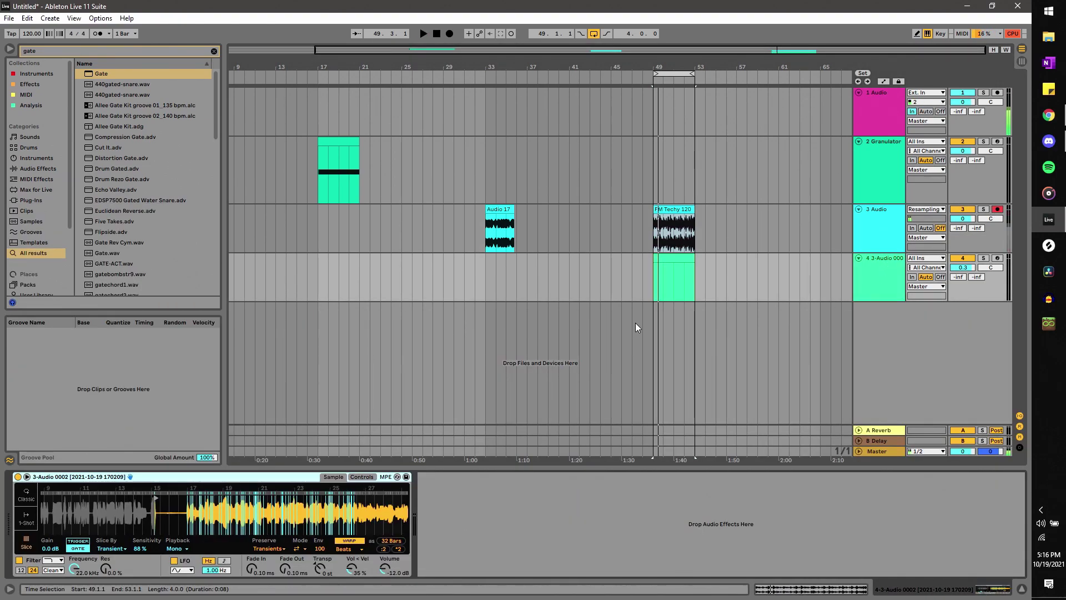
key("shift+Tab")
key("b")
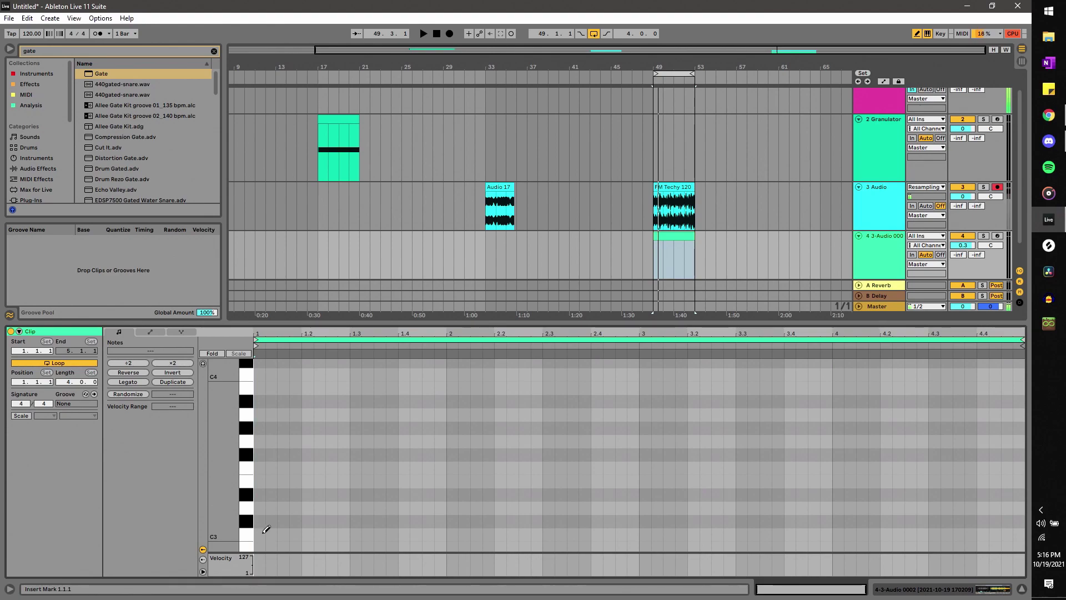
Draw a C3 note at the start of the clip, solo the sliced Simpler track and briefly play it.
left_click(264, 533)
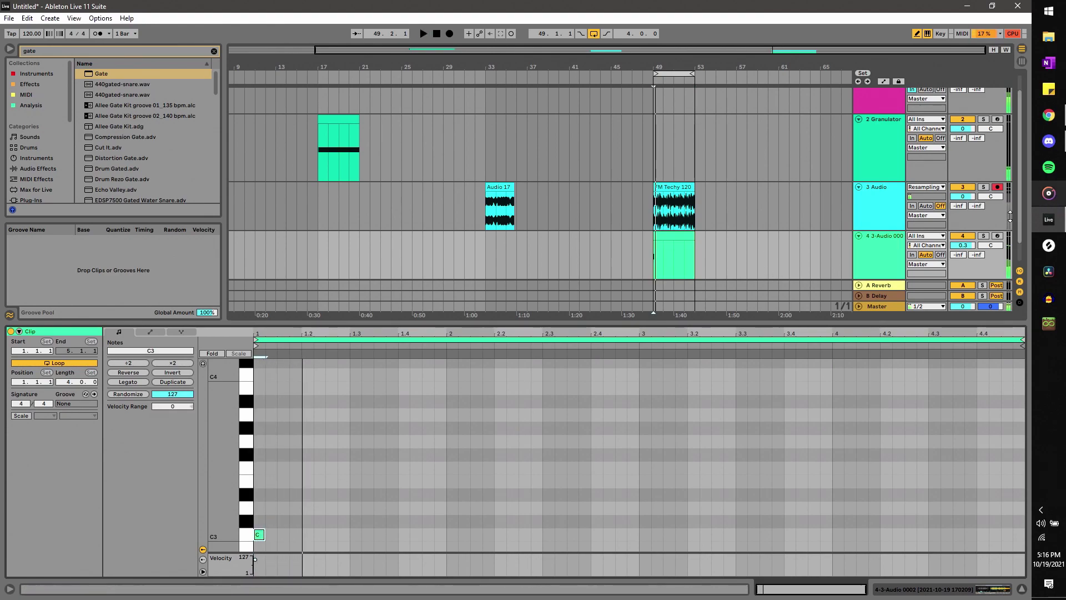
scroll(991, 167, "up", 1)
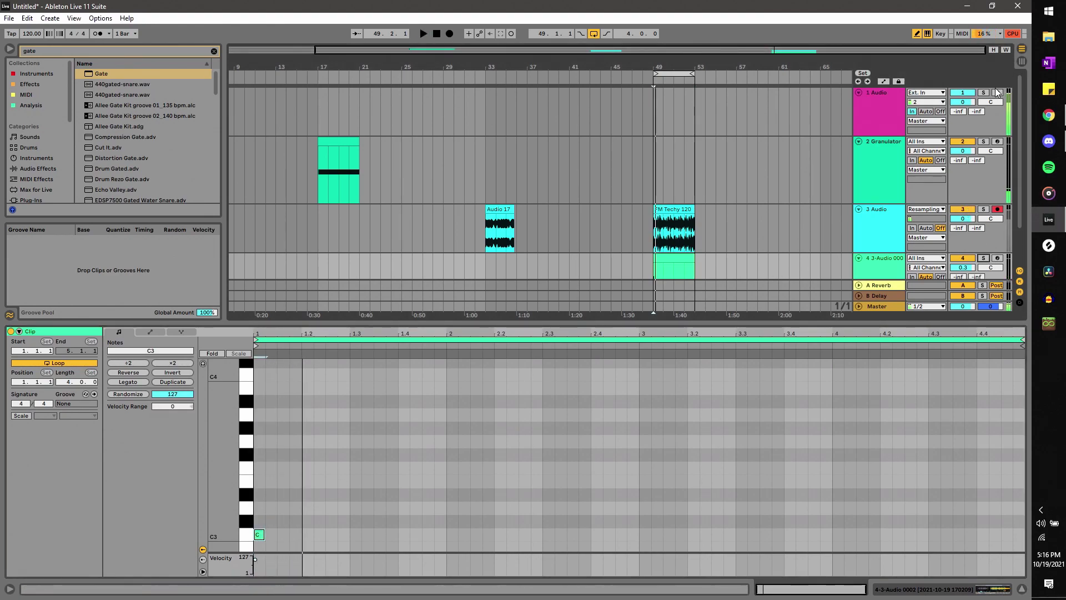
left_click(991, 93)
left_click(985, 93)
scroll(989, 167, "down", 2)
left_click(994, 180)
left_click(983, 210)
key("space")
key("space")
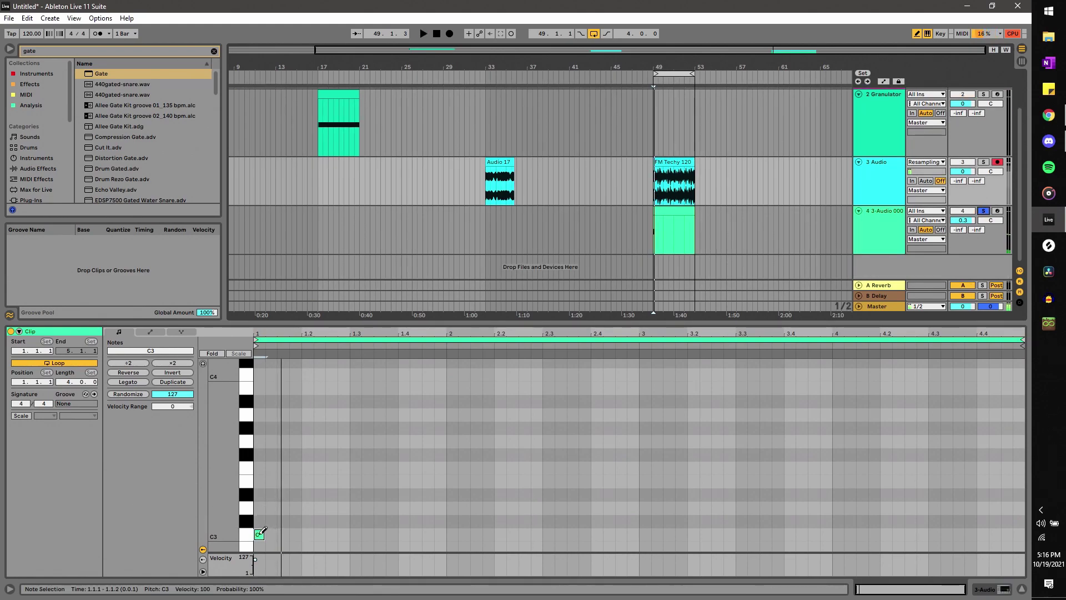
Try two short notes at the clip's start in place of the C3 note, auditioning pitches such as F3 and D3.
left_click(259, 533)
left_click_drag(257, 533, 263, 531)
key("space")
key("space")
key("Up")
key("Up")
key("space")
key("space")
key("space")
key("Up")
key("Down")
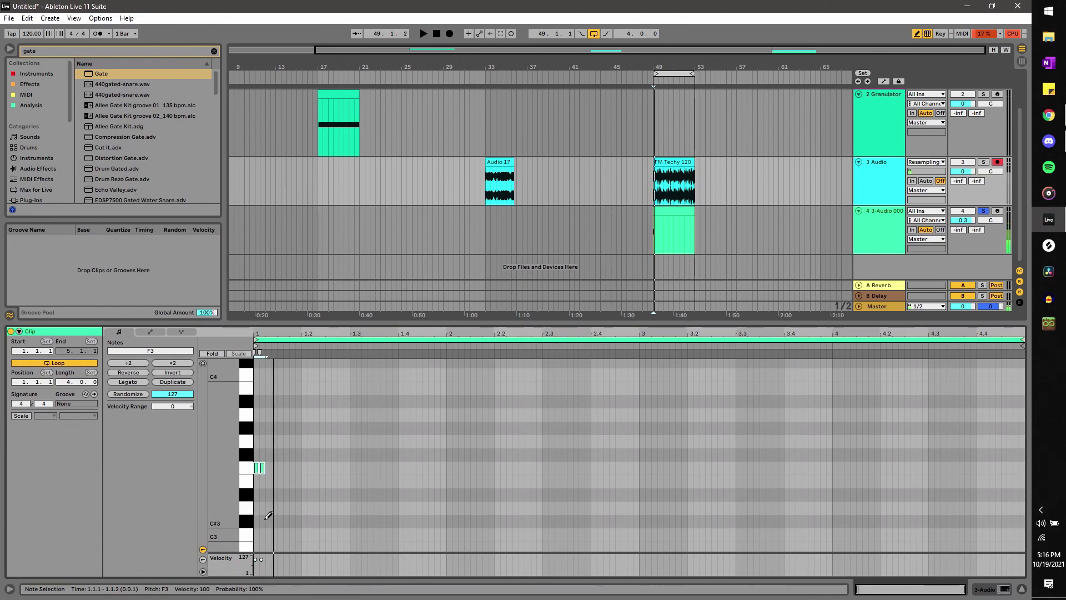
key("space")
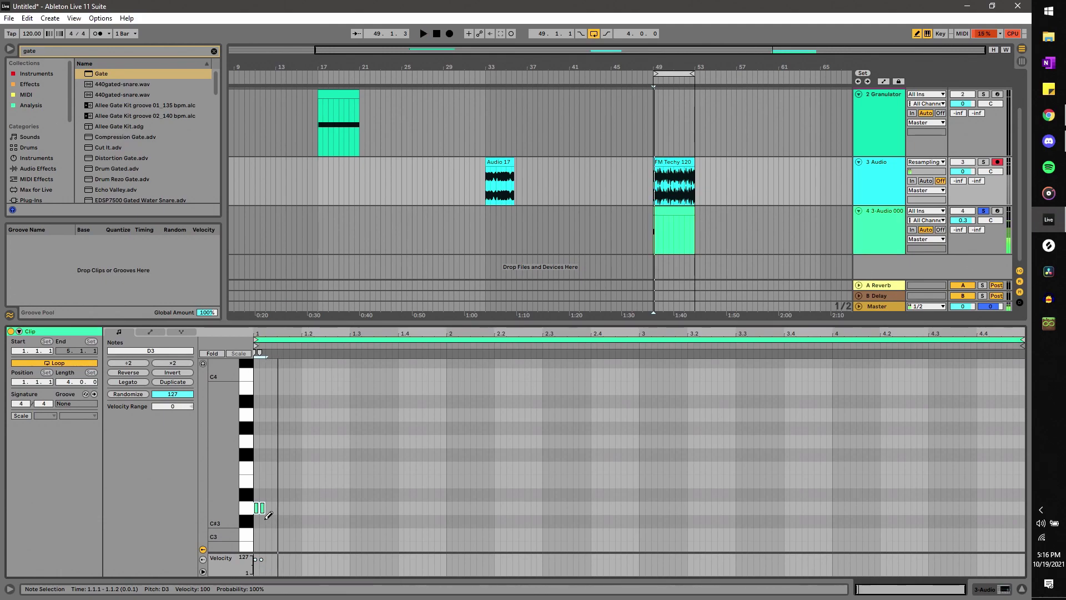
Replace the two opening notes with one short D3, and draw spaced D3 notes up to 1.2.4, lengthening the last to three sixteenths.
key("Delete")
left_click(258, 508)
left_click(257, 508)
left_click(257, 507)
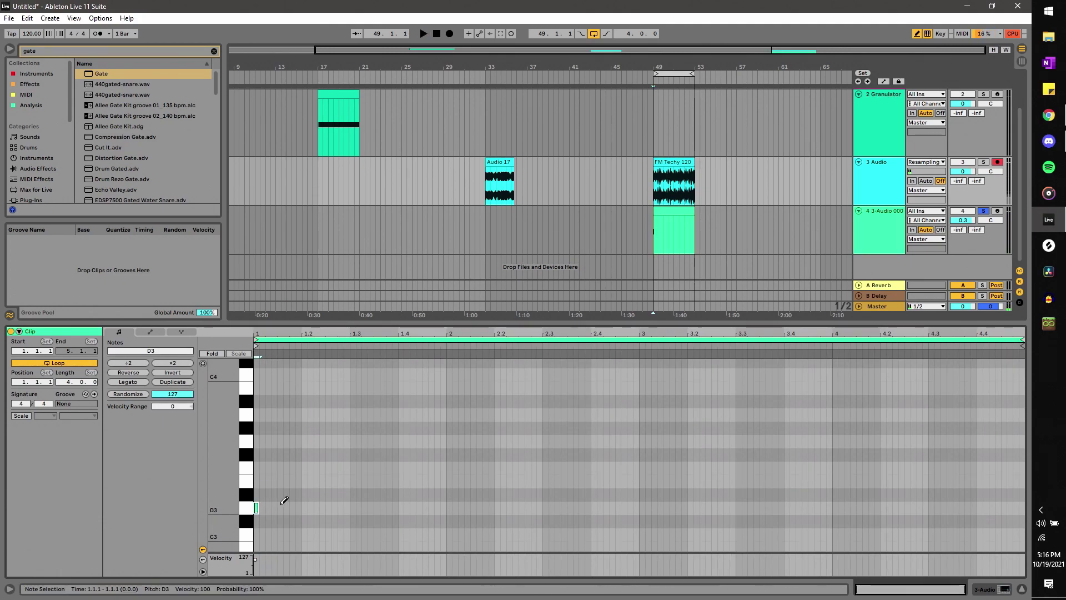
left_click(295, 508)
left_click(320, 507)
left_click(343, 508)
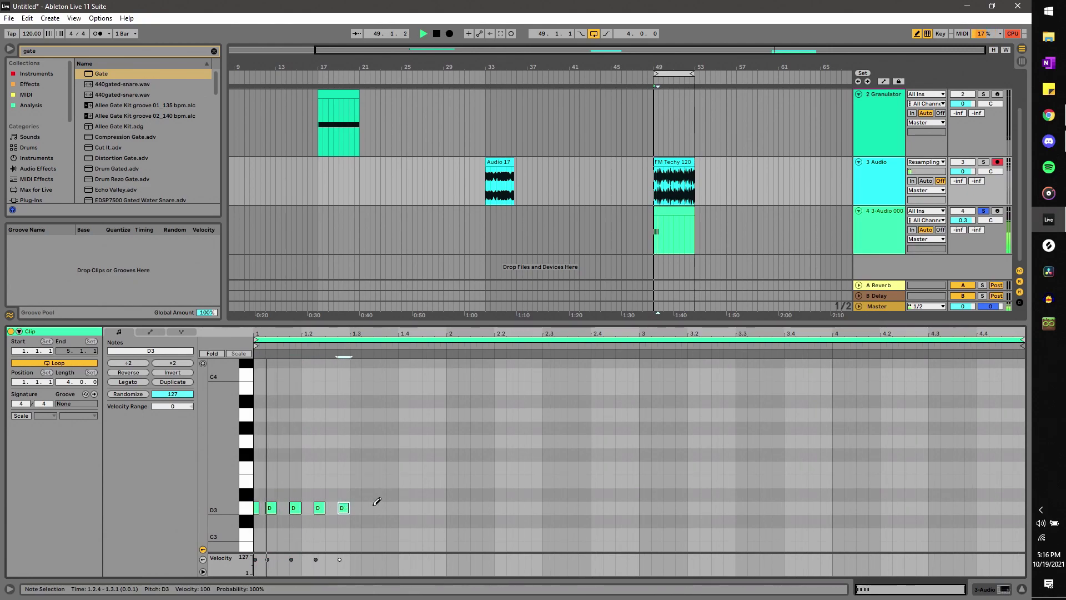
left_click_drag(355, 506, 372, 507)
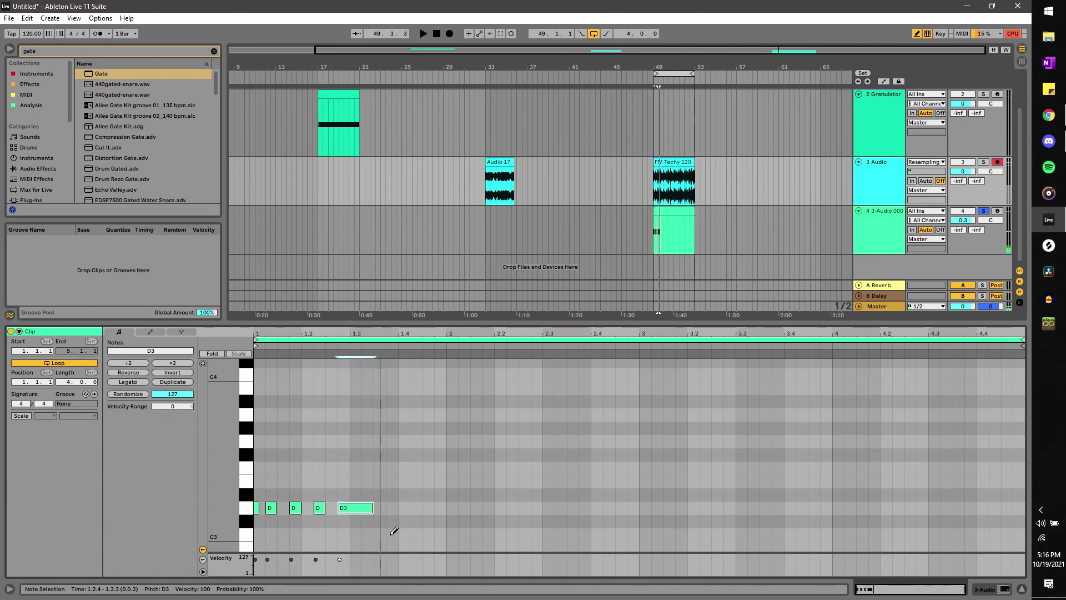
Draw a freehand run of sixteenth notes between about F2 and F#3, from the end of the long D3 note to the clip's end.
scroll(393, 532, "down", 3)
left_click(382, 483)
left_click_drag(389, 510, 395, 509)
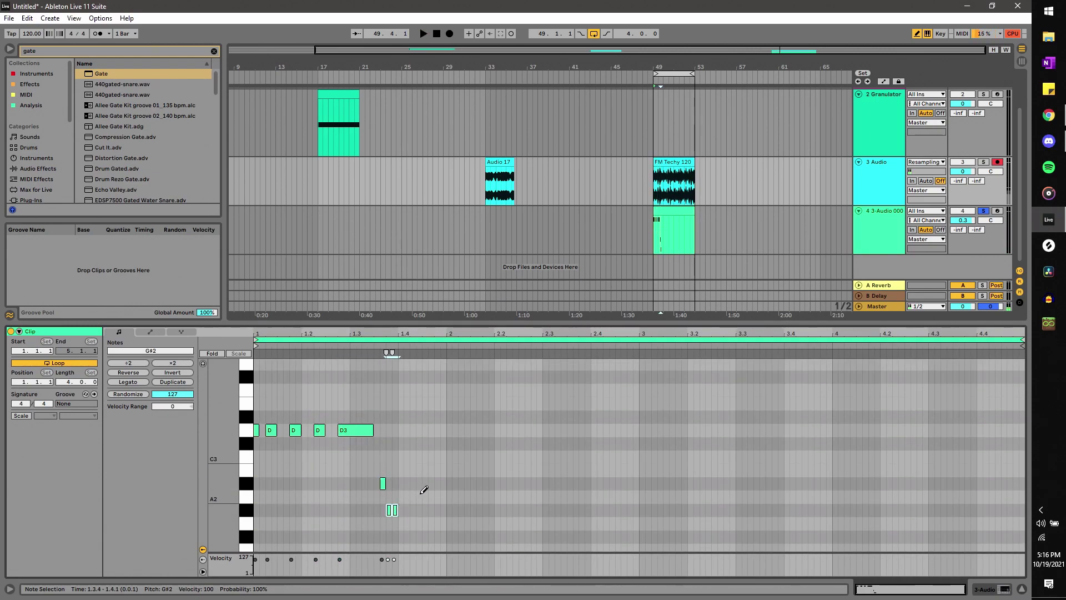
left_click(384, 484)
left_click(383, 485)
left_click(391, 508)
left_click(391, 509)
mouse_move(405, 484)
left_mouse_down()
mouse_move(431, 472)
mouse_move(1029, 496)
left_mouse_up()
Play the pattern and edit the notes around beat 2.2, adding C#3 at 2.1.4, D3 at 2.2.1 and B2 at 2.2.3.
key("space")
left_click_drag(488, 444, 500, 430)
left_click(488, 483)
key("space")
left_click(524, 470)
scroll(580, 451, "down", 3)
scroll(681, 452, "up", 3)
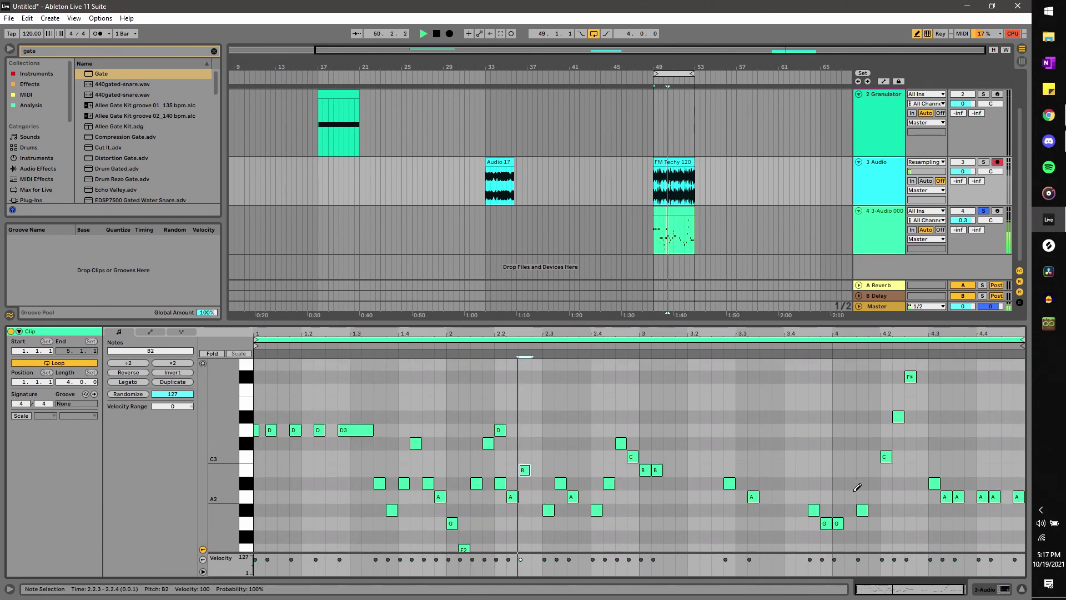
Fill out bar 3 with C3 at 3.1.3, E3 at 3.2.1, G2 at 3.2.2, B2 at 3.3.3, and D#3 and A2 at 3.4.1.
left_click(669, 457)
left_click(694, 403)
left_click(705, 524)
left_click(669, 484)
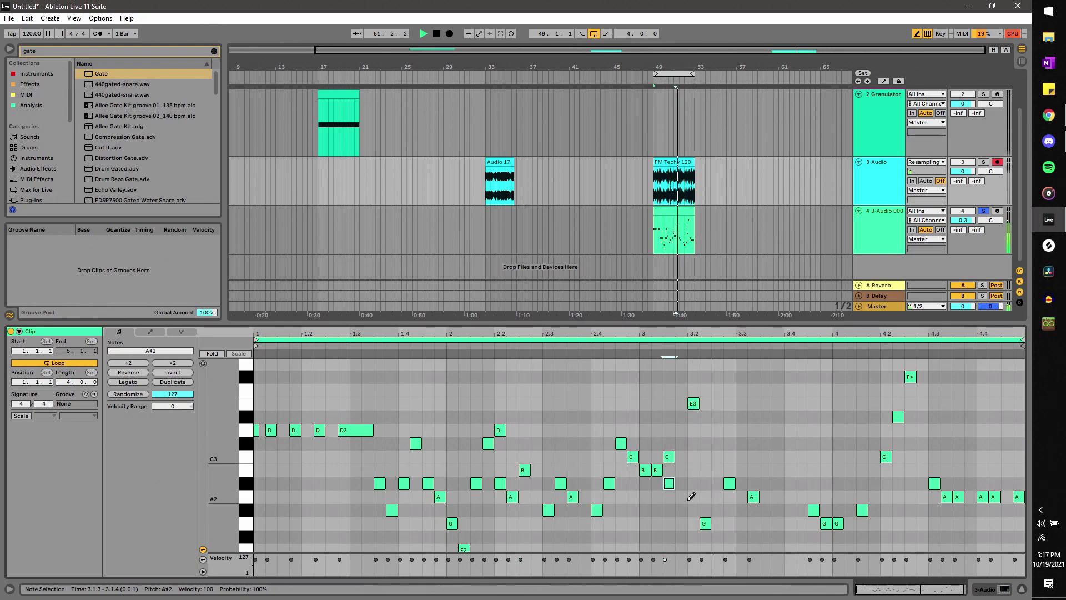
left_click(826, 483)
left_click(790, 417)
left_click(789, 496)
left_click(829, 483)
left_click(767, 470)
Add an A#2 note at 4.1.2 and a D3 note at 4.2.4 in bar 4.
scroll(769, 471, "down", 4)
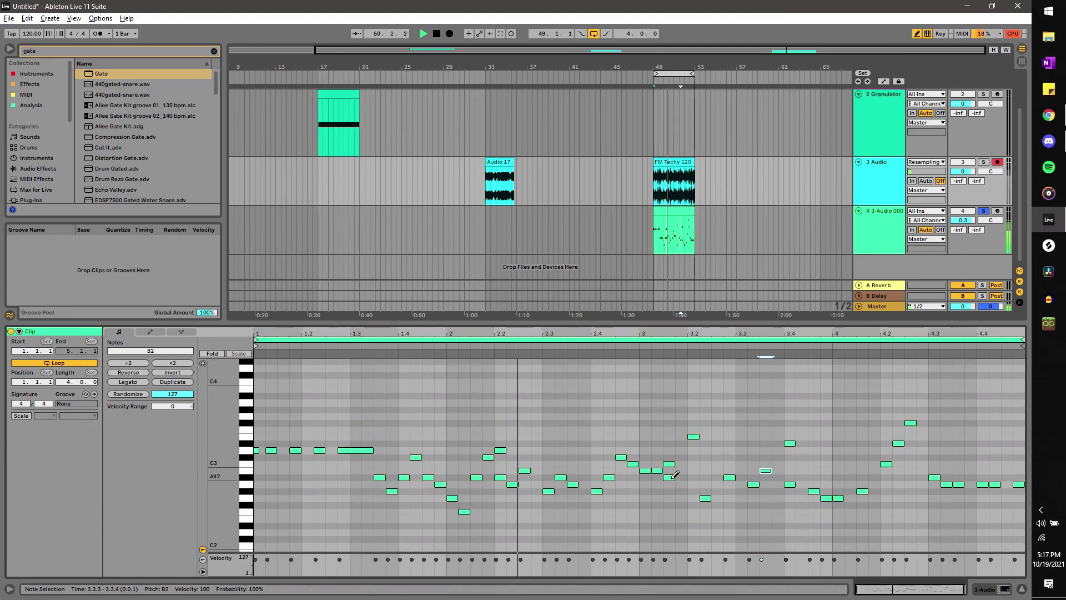
left_click(849, 477)
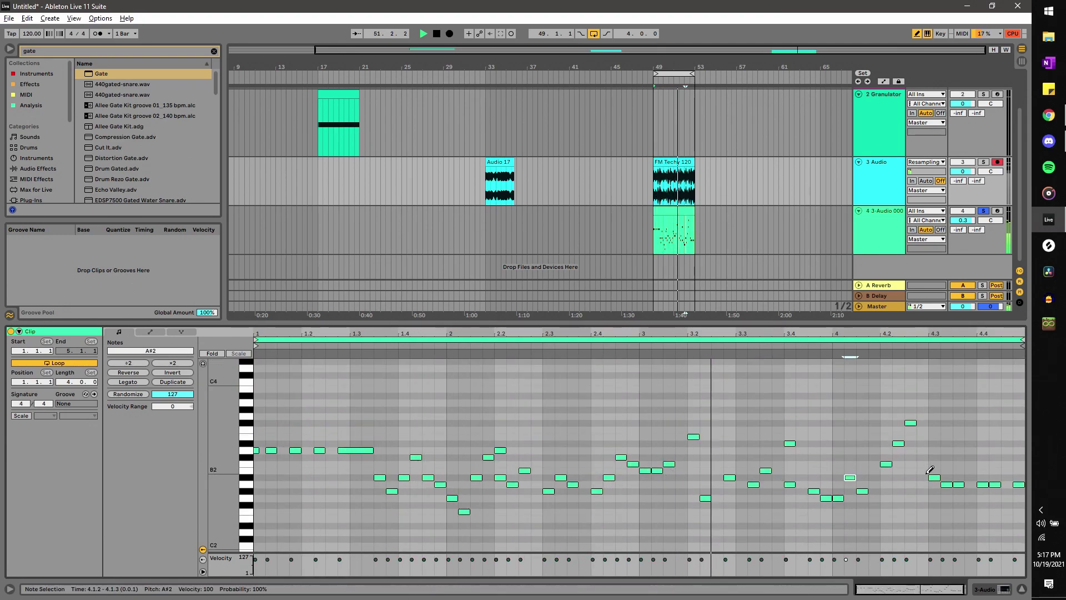
left_click(923, 451)
scroll(924, 444, "down", 1)
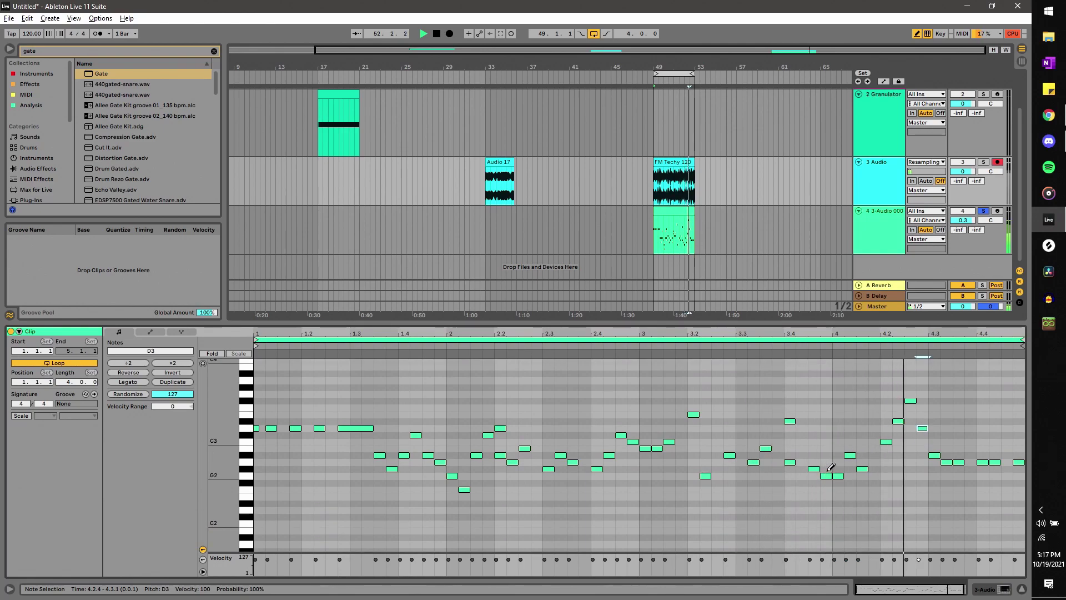
key("b")
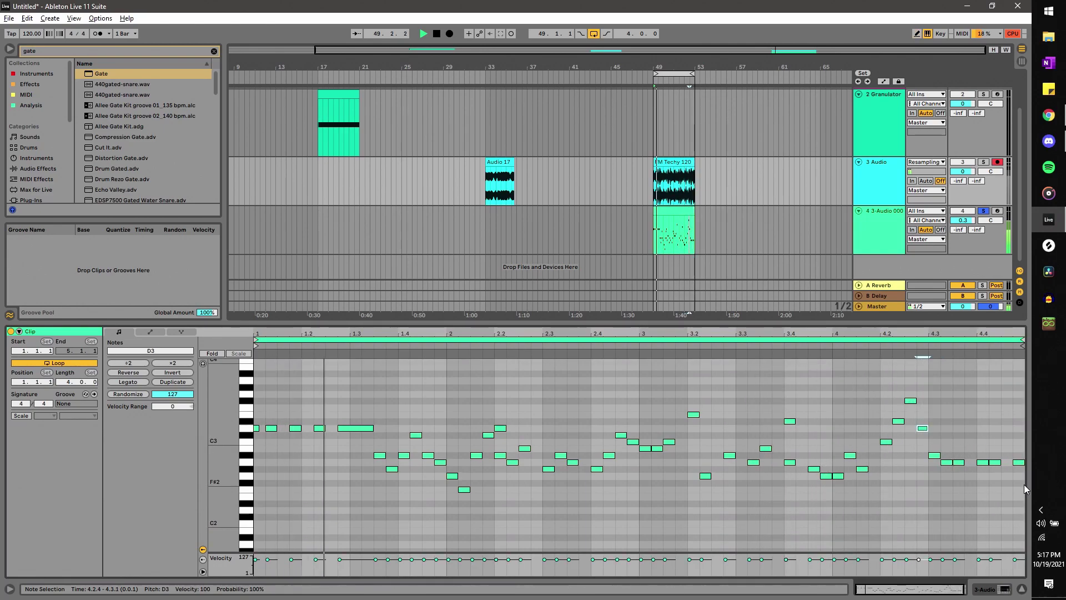
Place C#3 notes at 2.3.2 and 2.3.4 plus a two-sixteenth C#3 at 2.4.2, replacing the notes there, and play the pattern.
key("b")
left_click_drag(564, 451, 564, 431)
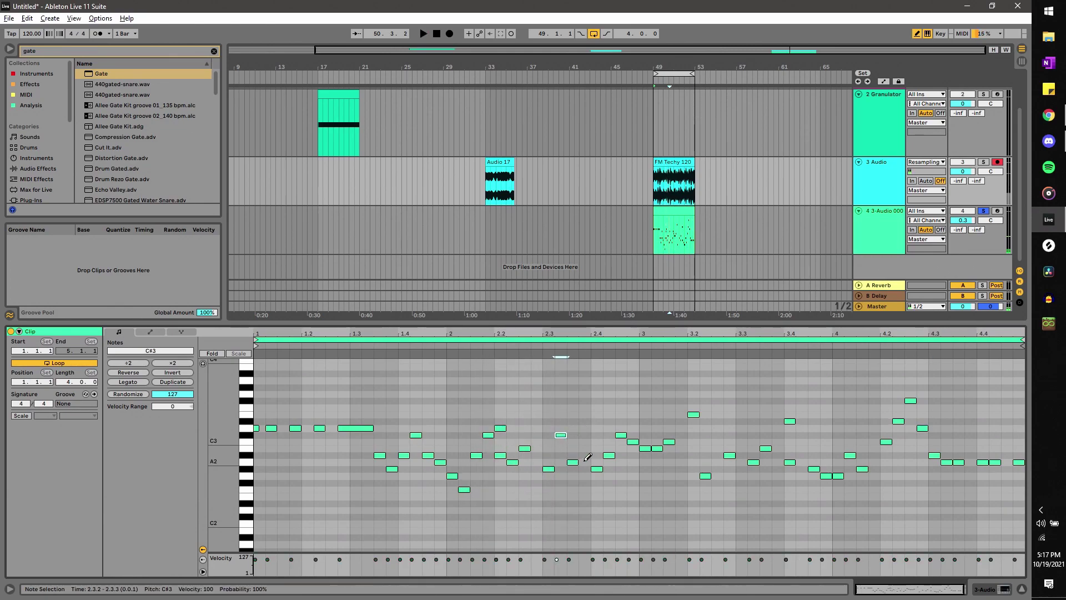
left_click(609, 455)
left_click(619, 434)
left_click(612, 435)
key("b")
left_click_drag(615, 435, 628, 435)
key("space")
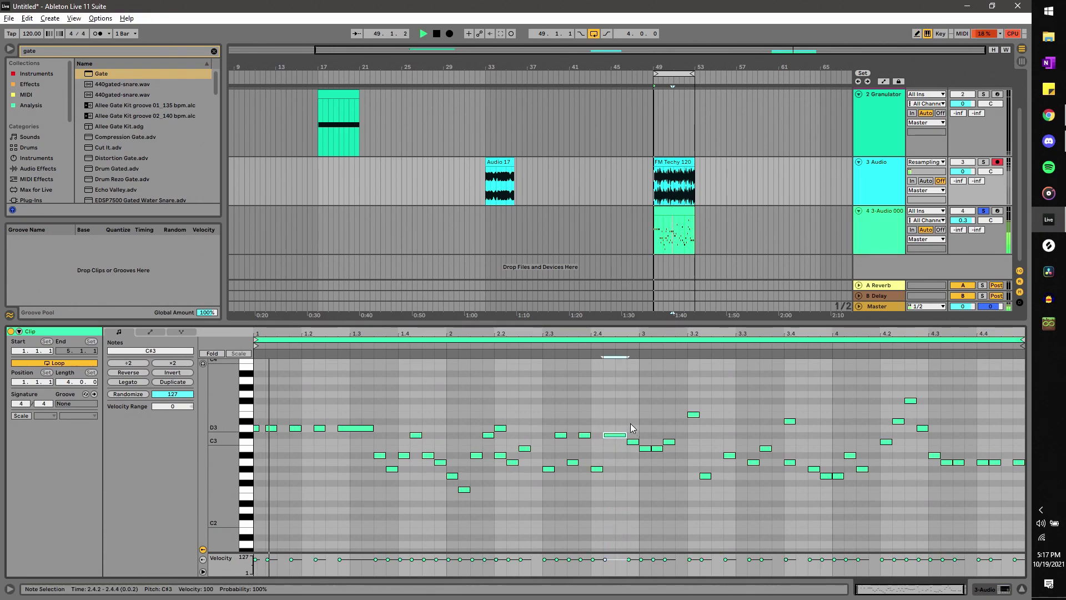
Add a two-sixteenth C#3 note at 3.1.3 and raise the C#3 notes from 2.3.2 onward to D3.
double_click(668, 435)
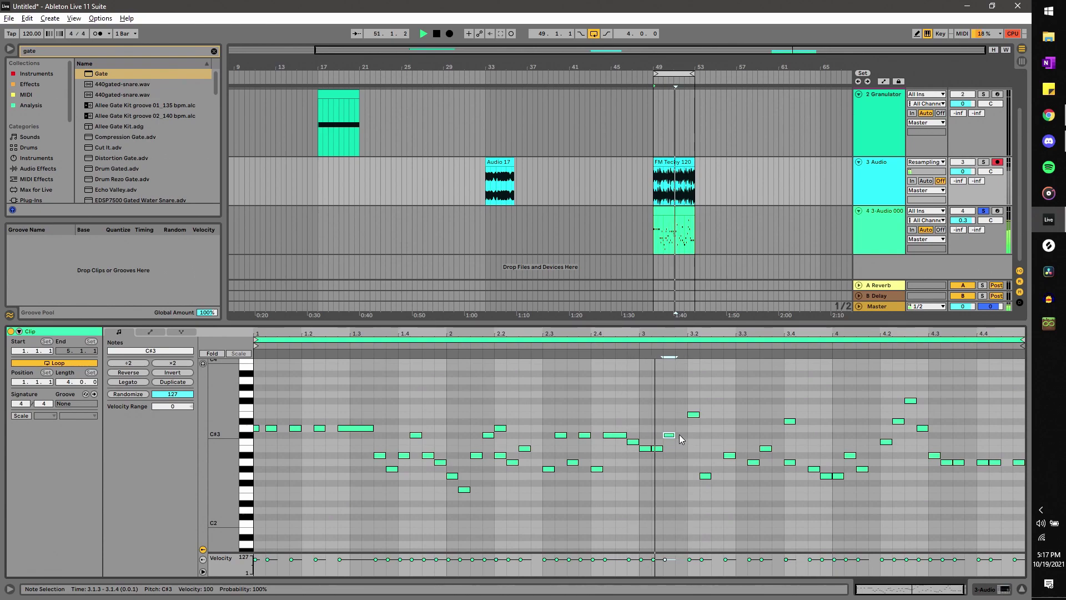
left_click_drag(674, 435, 547, 439)
key("Up")
left_click(546, 438)
key("space")
Delete the notes at 1.4.1 and 1.4.4, add D3 notes at 3.2.3, 3.3.1 and 2.1.3, and play the pattern.
double_click(402, 457)
double_click(441, 463)
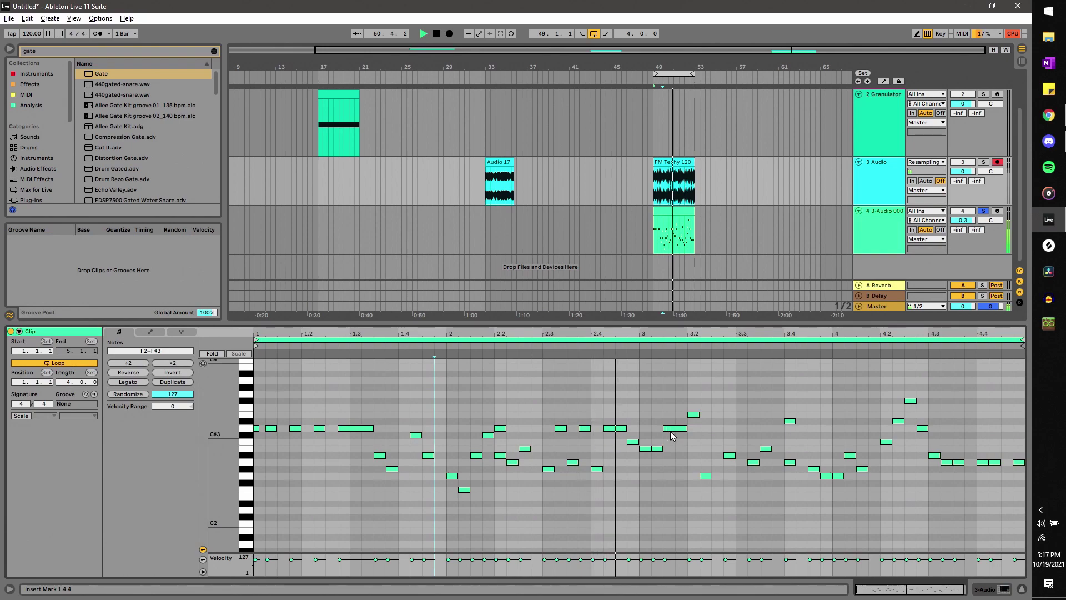
left_click(719, 428)
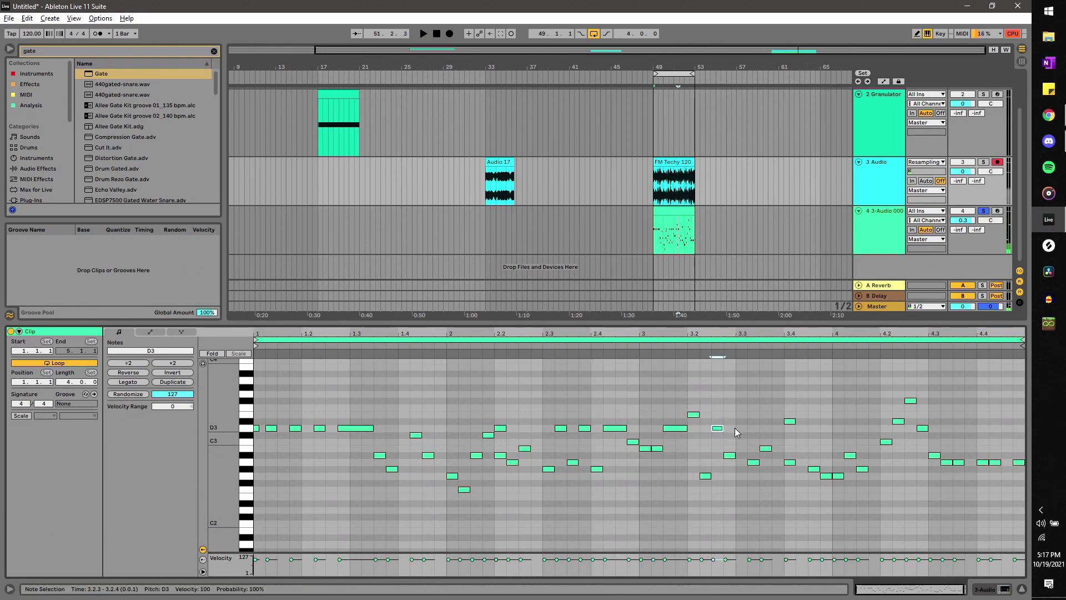
left_click(743, 428)
key("space")
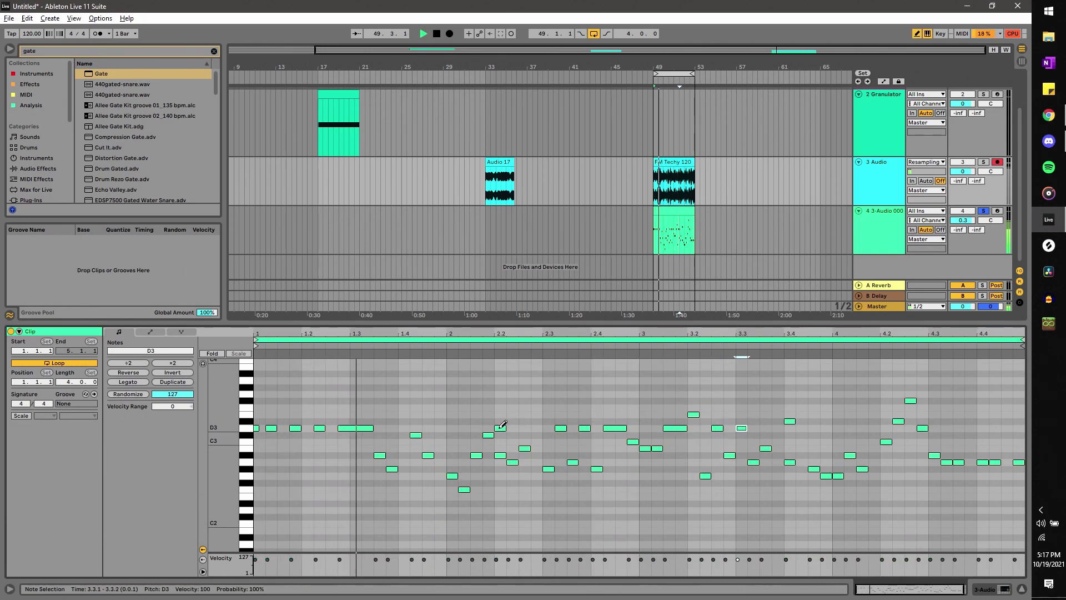
left_click(477, 428)
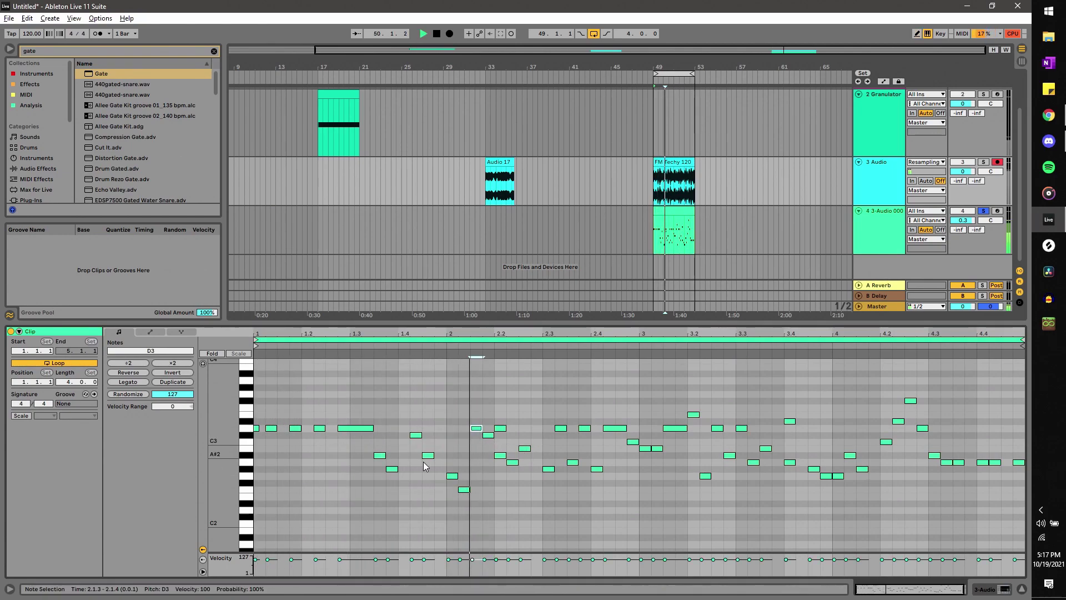
key("b")
key("b")
key("space")
Delete the D3 notes in bar 3 and paste a copy of bar 1's D3 pattern at the start of bar 3.
key("Delete")
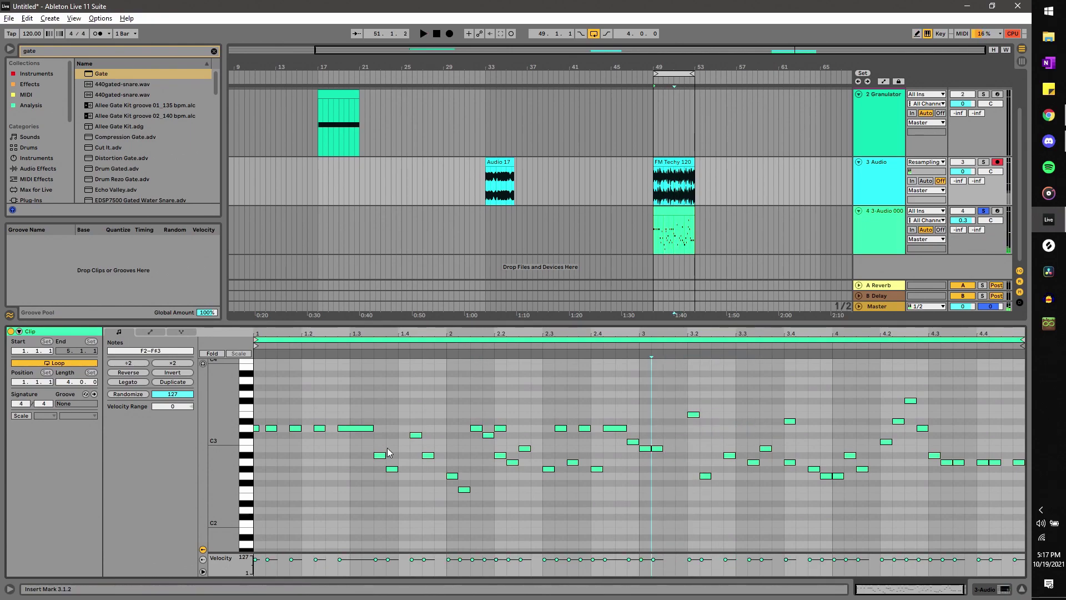
left_click_drag(447, 428, 256, 431)
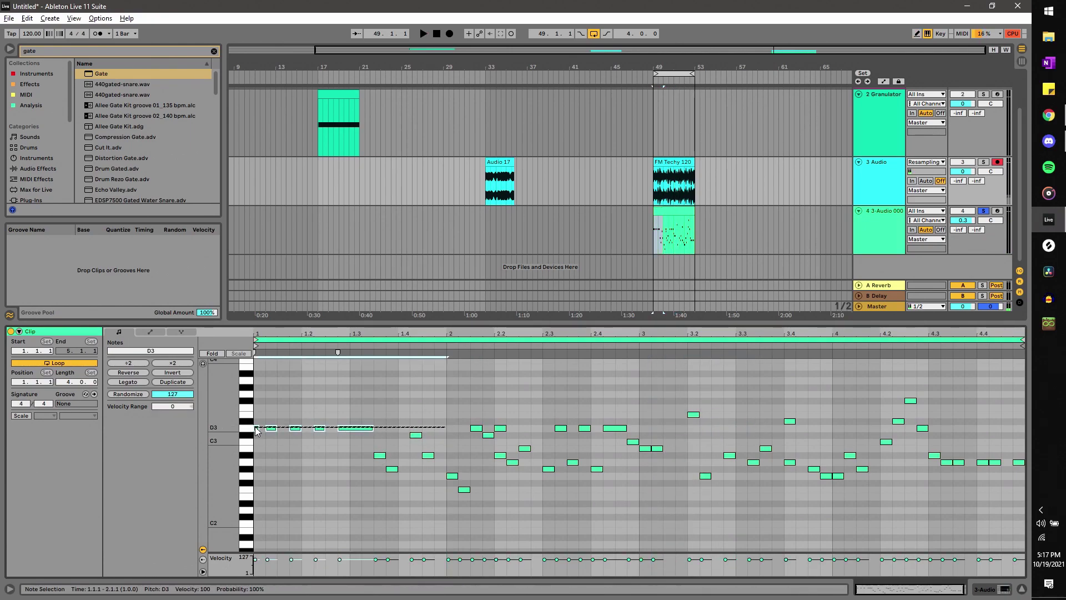
left_click(638, 424)
key("ctrl+v")
Delete the two B2 notes at the start of bar 3 and move the G2 note to 3.2.3.
double_click(647, 449)
left_click(656, 448)
left_click_drag(656, 451, 716, 476)
key("space")
Add D#3 notes between the opening D3 notes at 1.1.3, 1.2.1 and 1.2.3, and play the result.
key("b")
left_click(282, 421)
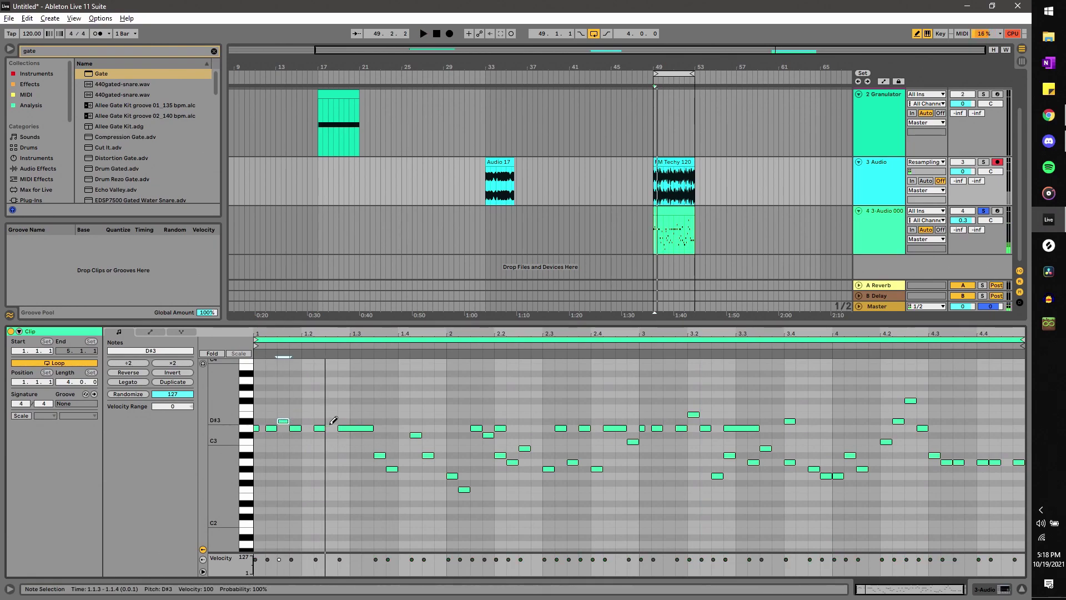
left_click(310, 421)
key("space")
key("space")
key("space")
Shorten the D#3 note at 1.2.1 to a thirty-second note and play the pattern.
key("b")
scroll(304, 426, "up", 5)
left_click_drag(292, 408, 341, 434)
key("space")
left_click_drag(356, 414, 314, 422)
key("space")
double_click(342, 421)
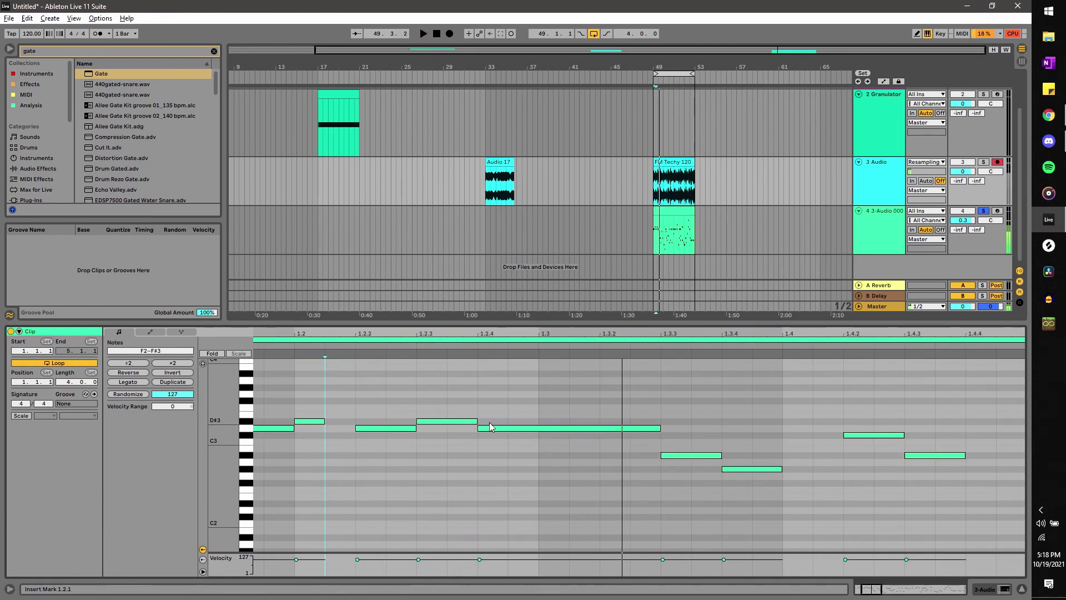
Unsolo the Simpler track to hear it with the drum loop, and add an A#2 note at 4.1.4.
scroll(396, 426, "down", 3)
scroll(389, 422, "down", 2)
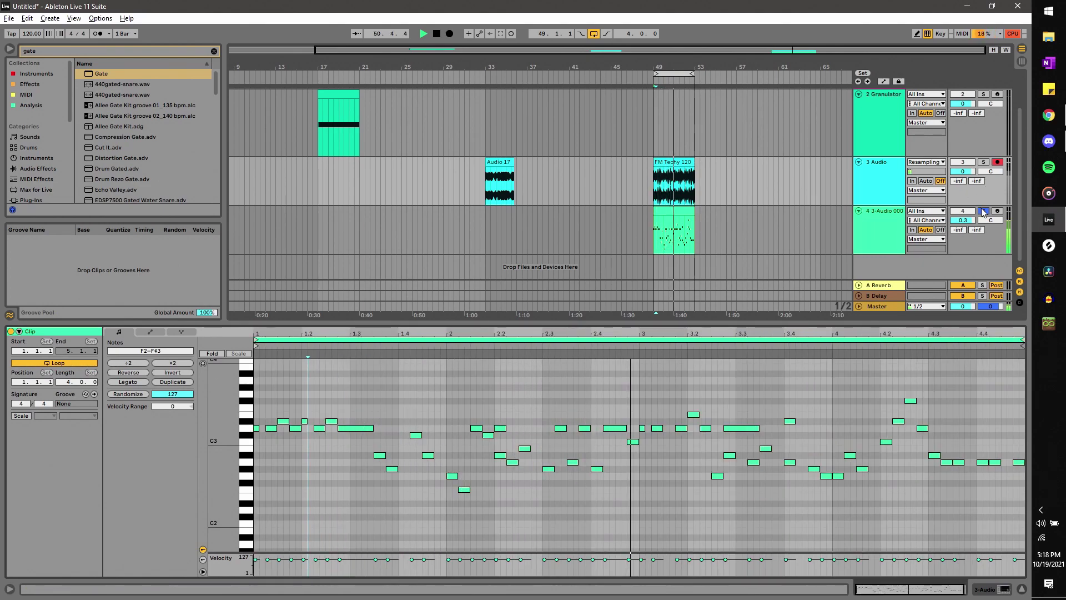
left_click(682, 244)
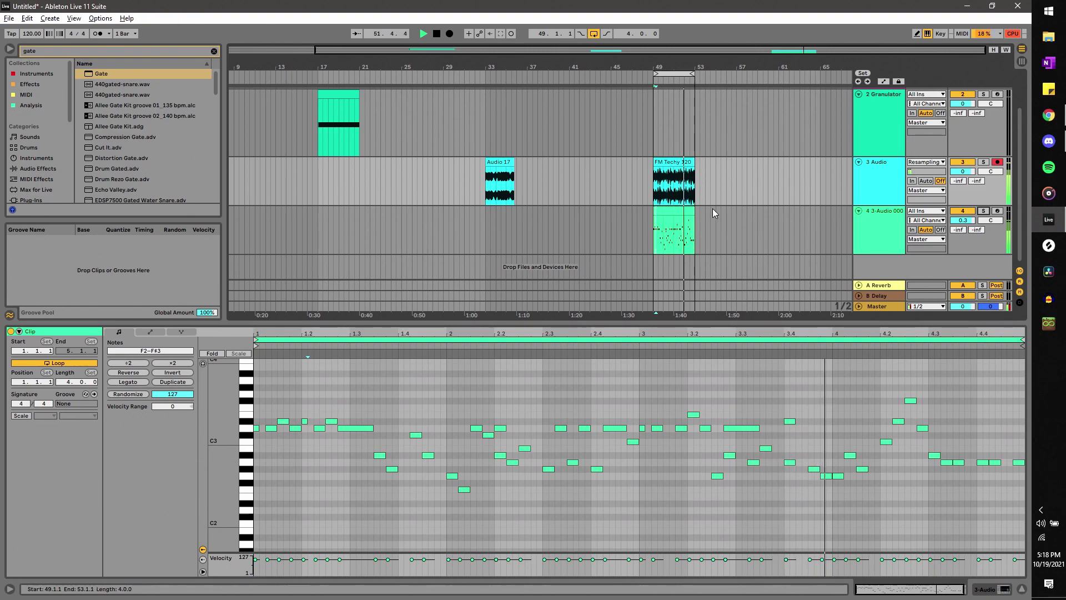
left_click(850, 478)
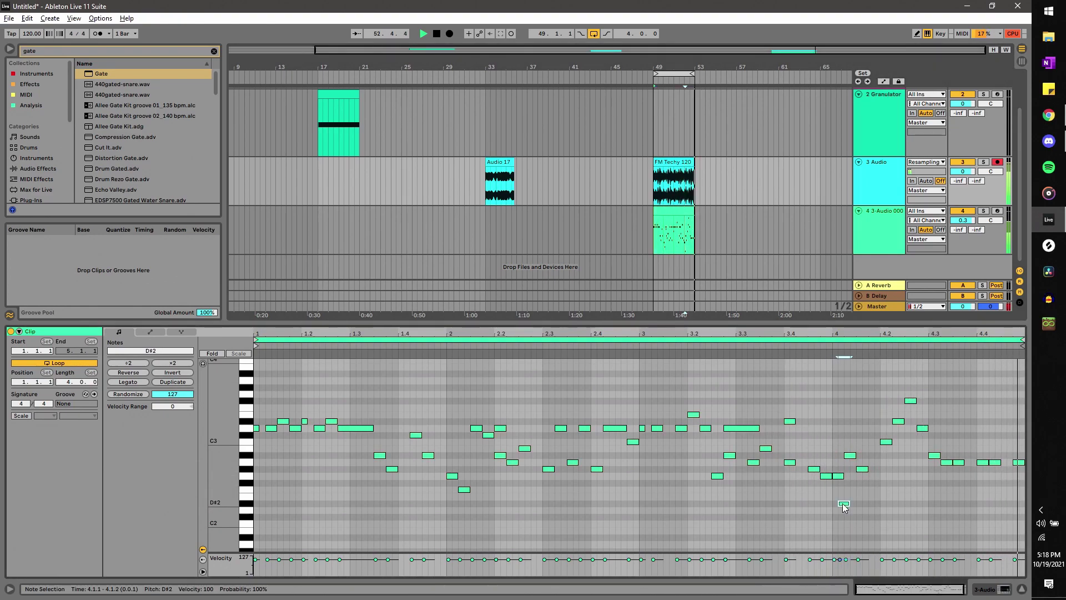
double_click(898, 503)
mouse_move(909, 505)
left_mouse_down()
mouse_move(897, 460)
mouse_move(876, 460)
left_mouse_up()
left_click(863, 420)
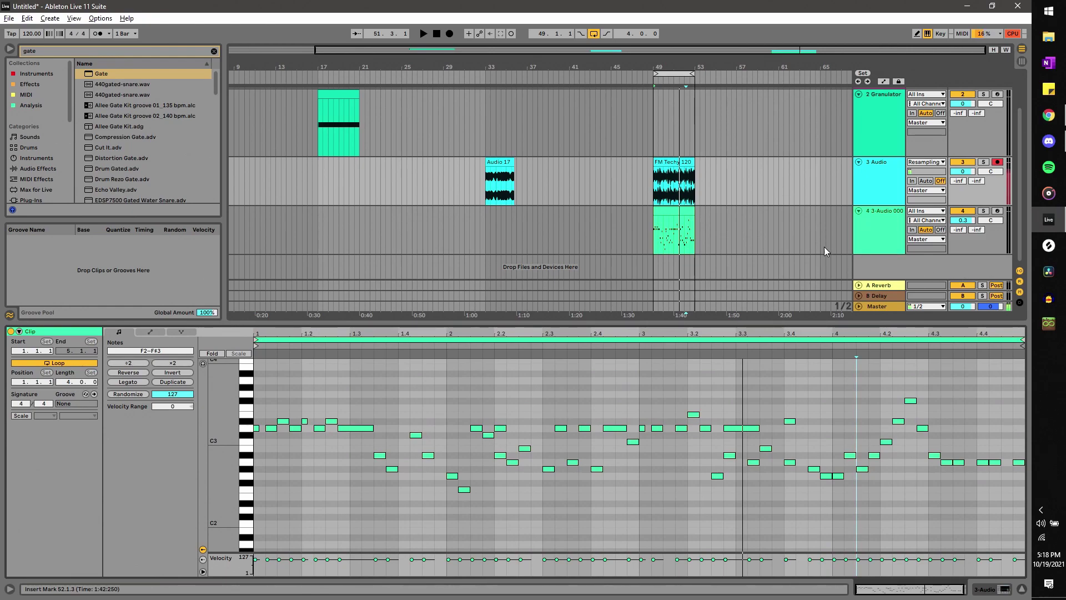
Examine the Simpler clip's notes and the available key range in the piano roll.
right_click(878, 236)
key("Escape")
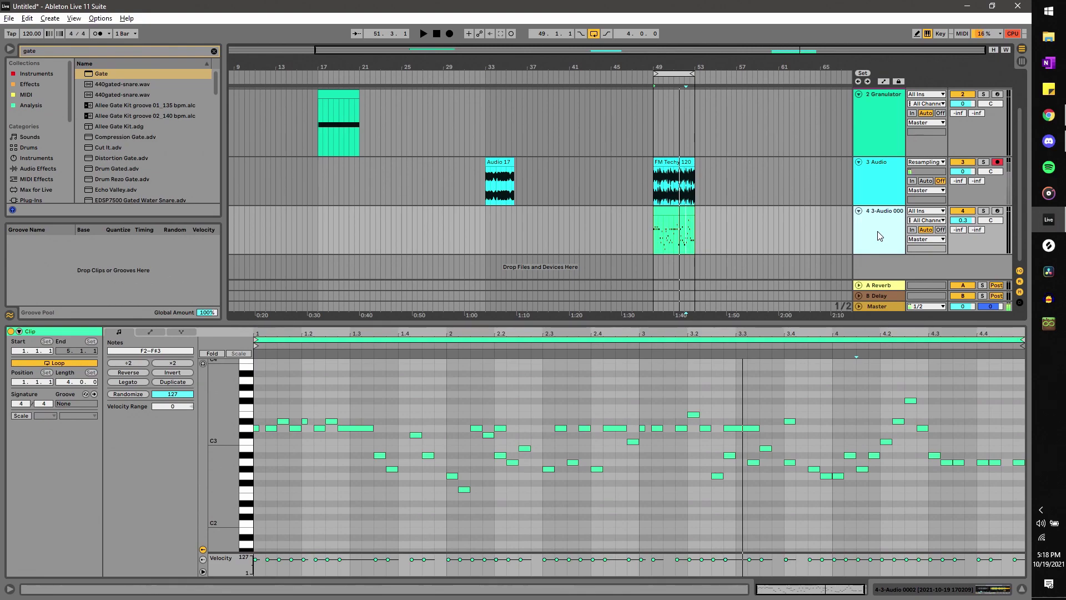
left_click(857, 462)
scroll(647, 473, "down", 2)
scroll(339, 421, "down", 2)
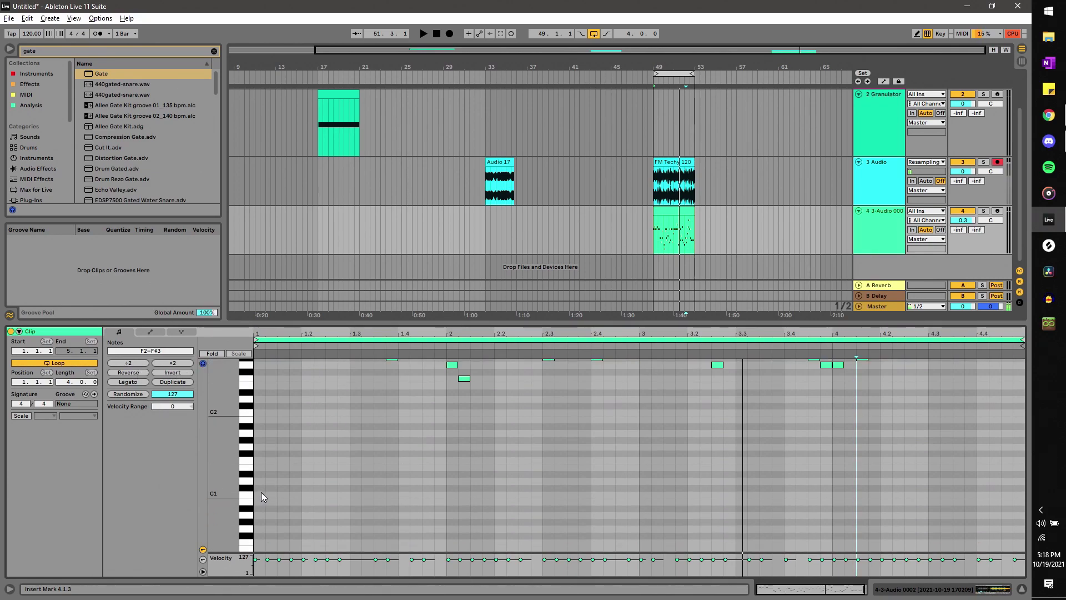
scroll(261, 492, "up", 3)
scroll(239, 494, "down", 3)
left_click_drag(222, 508, 224, 498)
left_click_drag(245, 510, 244, 361)
left_click(859, 211)
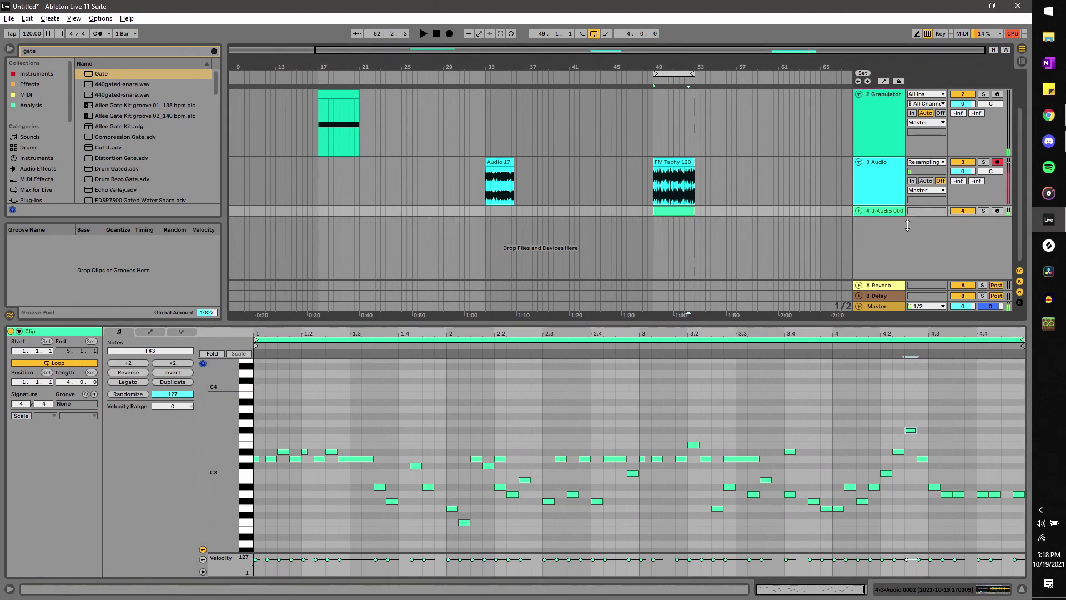
left_click(858, 212)
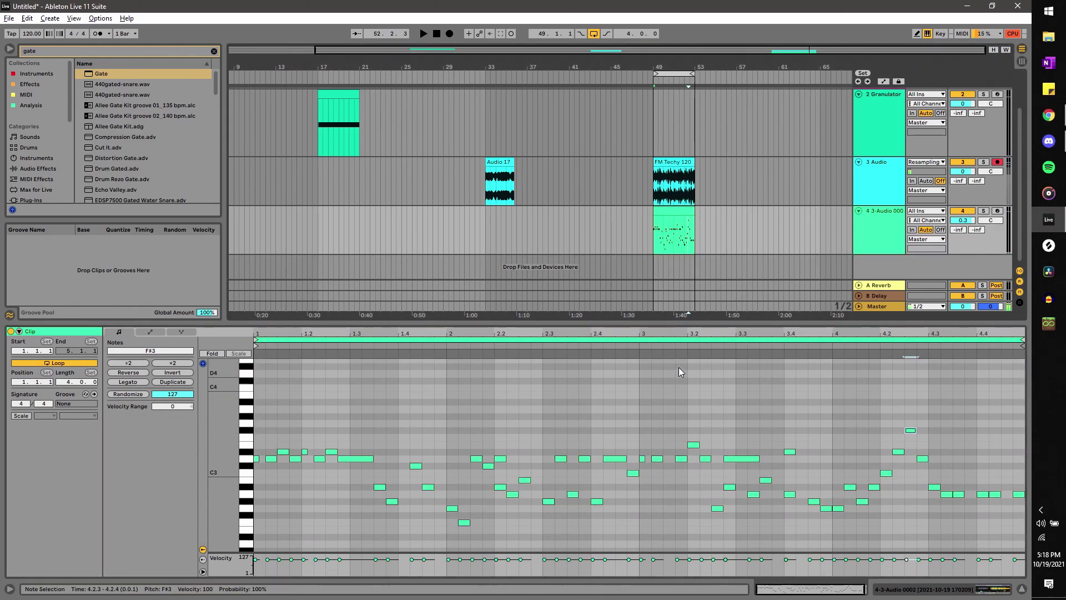
scroll(548, 425, "down", 3)
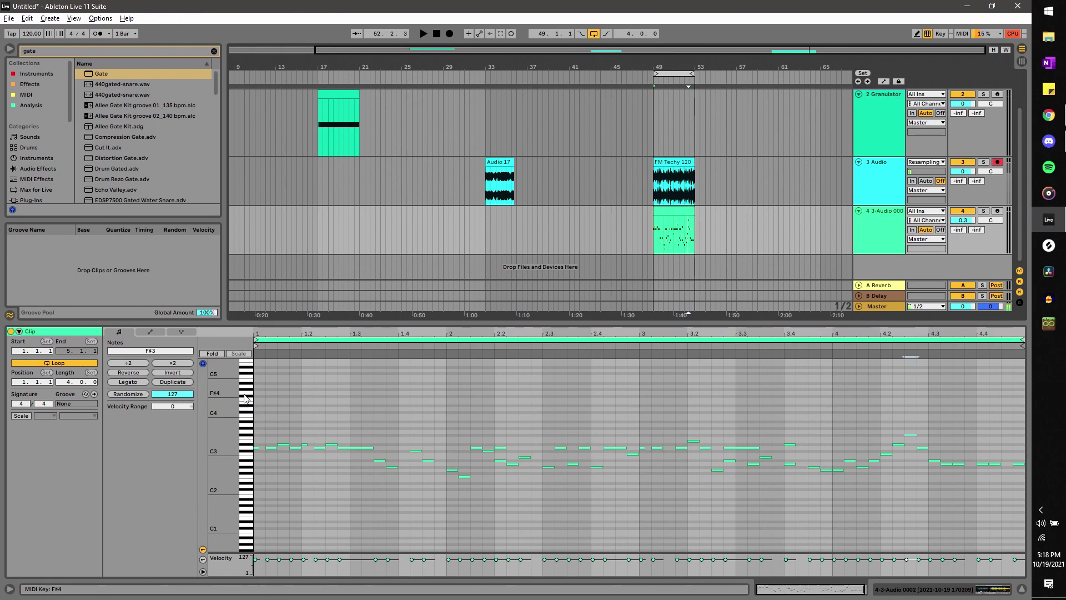
Audition high piano-roll keys, and try Simpler sample starts that leave 16 and 40 bars while playing the drum loop.
left_click(245, 387)
left_click(244, 371)
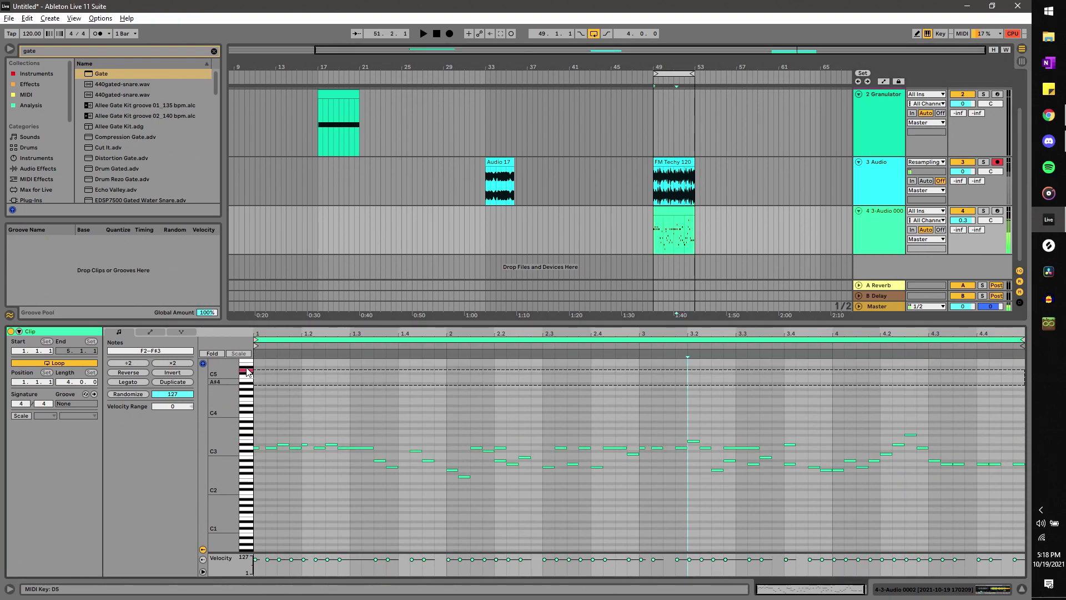
double_click(891, 235)
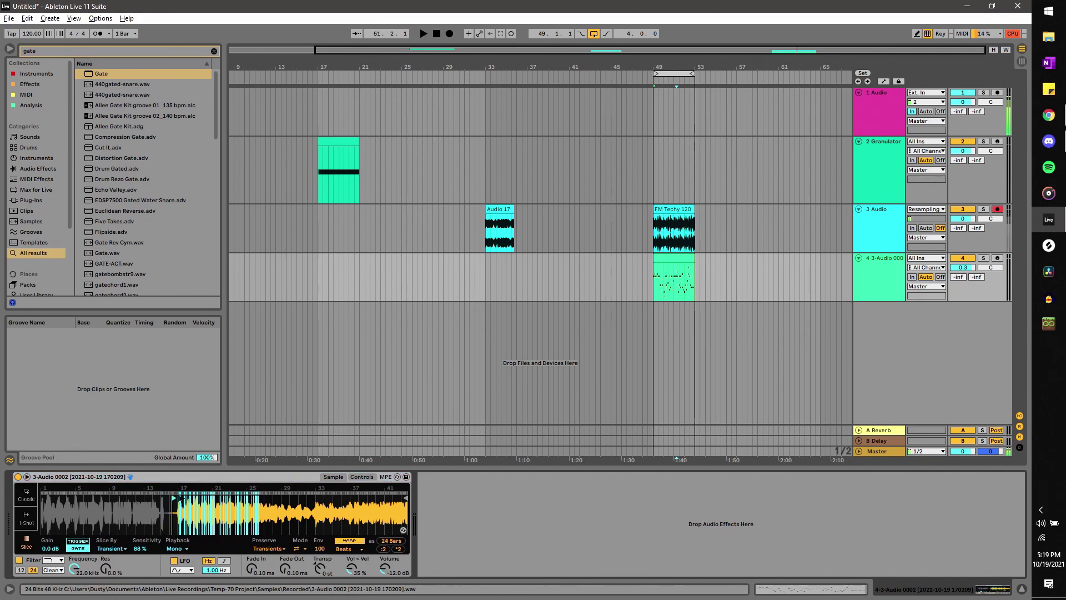
left_click_drag(167, 499, 282, 499)
key("space")
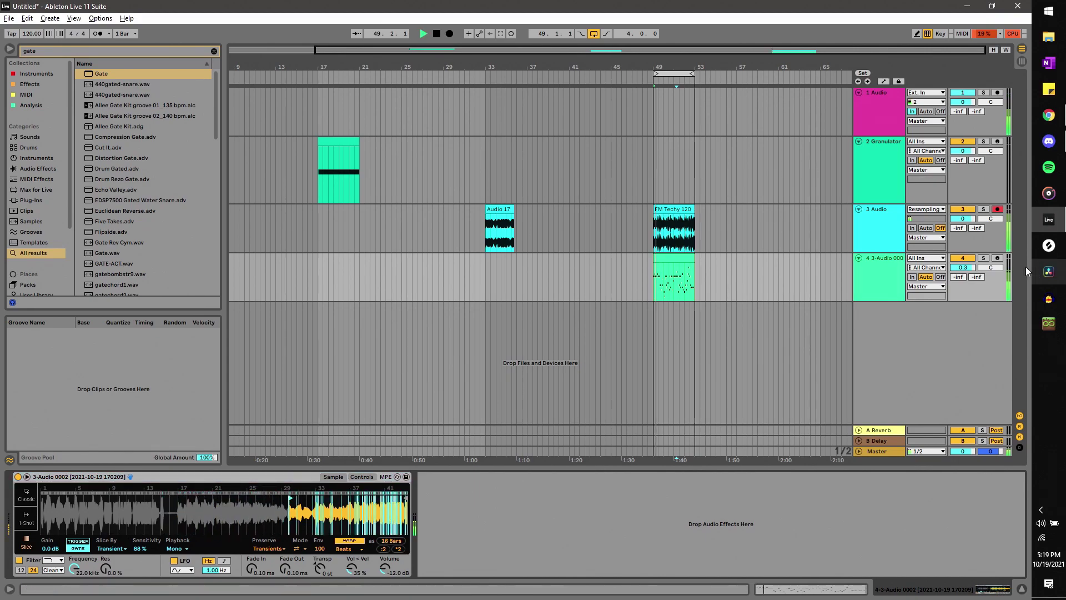
left_click(983, 257)
left_click(983, 258)
key("space")
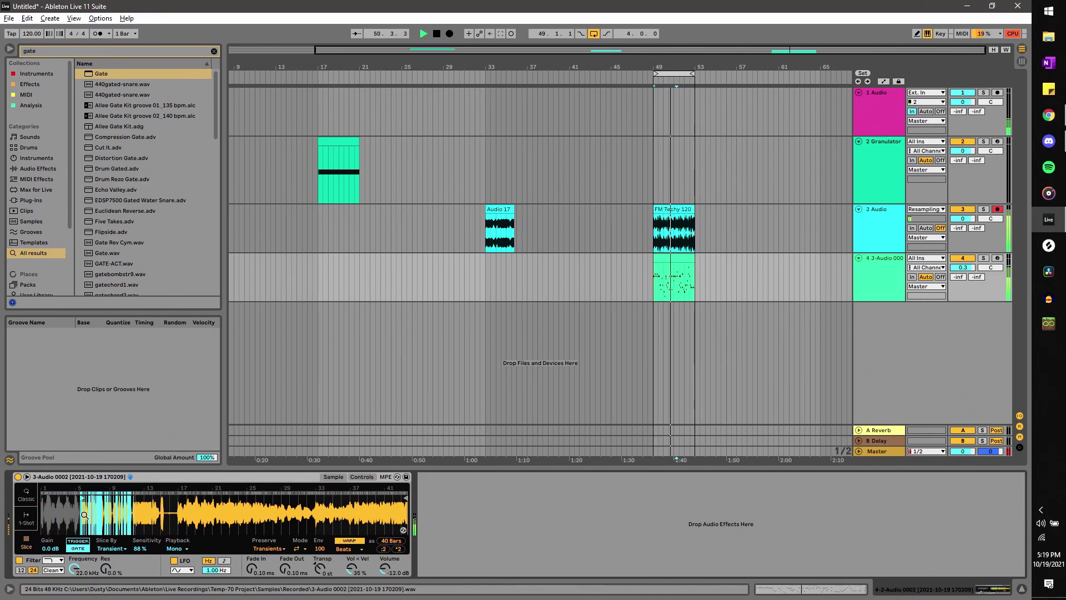
Add a Limiter after Simpler and set its gain to 4.40 dB.
key("ctrl+f")
type("kun")
key("BackSpace")
key("BackSpace")
key("BackSpace")
type("limit")
double_click(103, 73)
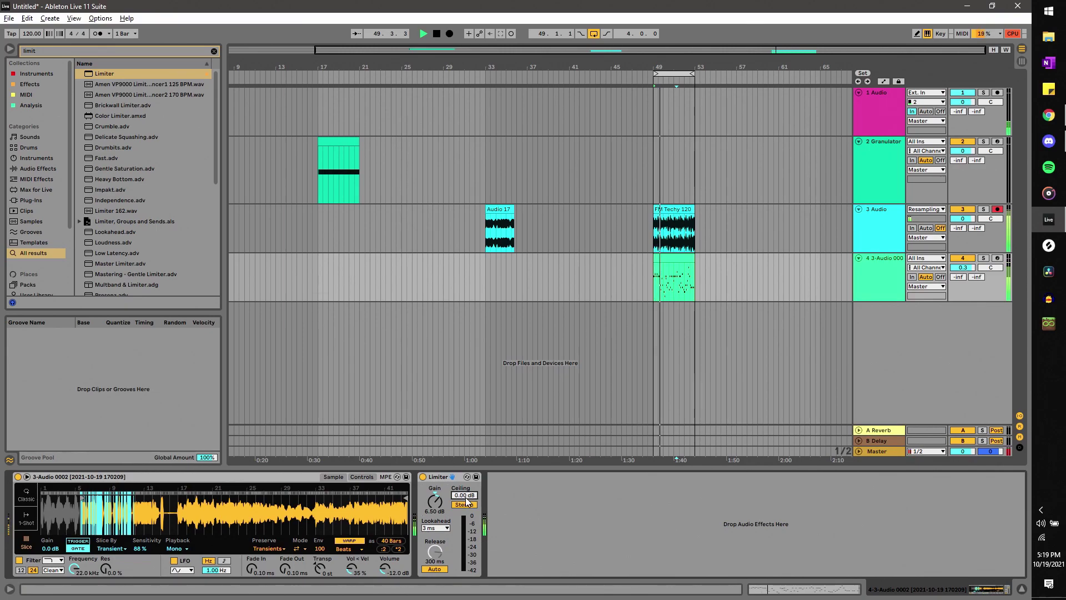
left_click_drag(435, 509, 435, 519)
Move Simpler's sample start to leave 24 bars, and add EQ Eight with band 3 boosted about 5.6 dB at 4.95 kHz.
left_click_drag(78, 492, 209, 498)
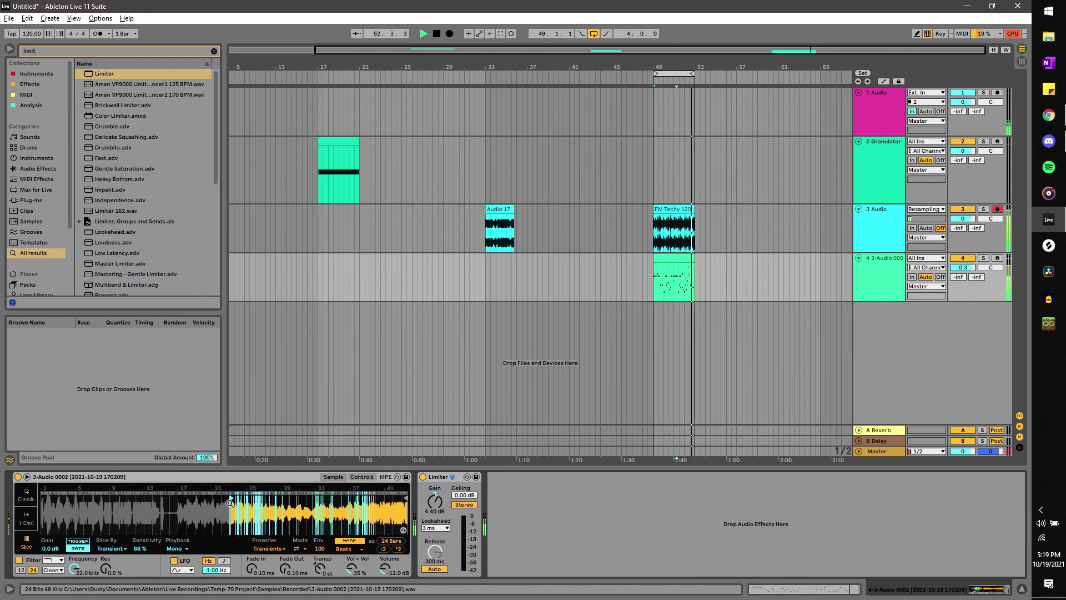
key("ctrl+f")
type("eq")
double_click(107, 84)
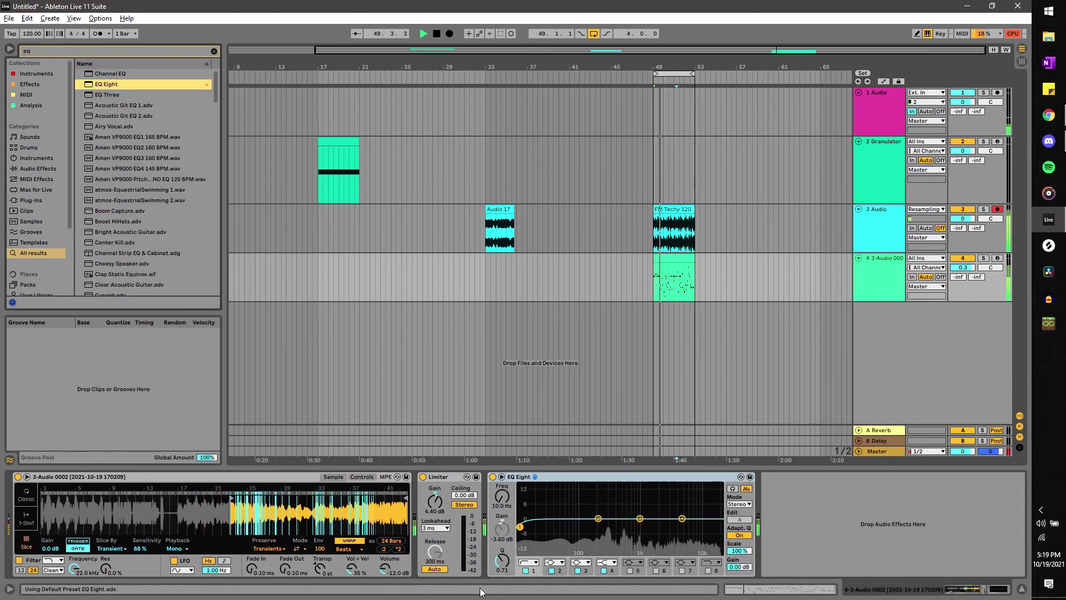
left_click_drag(638, 518, 682, 506)
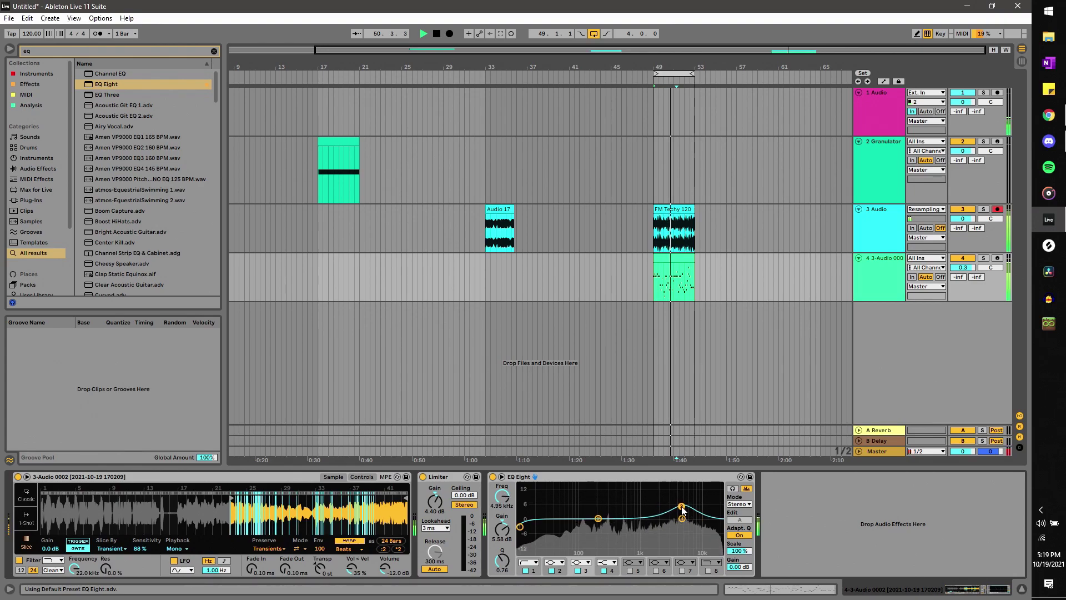
Move Simpler's sample start to leave 16 bars, and reshape the EQ with a band 1 low cut and band 3 at 7.42 kHz, 2.36 dB.
left_click_drag(231, 496, 278, 499)
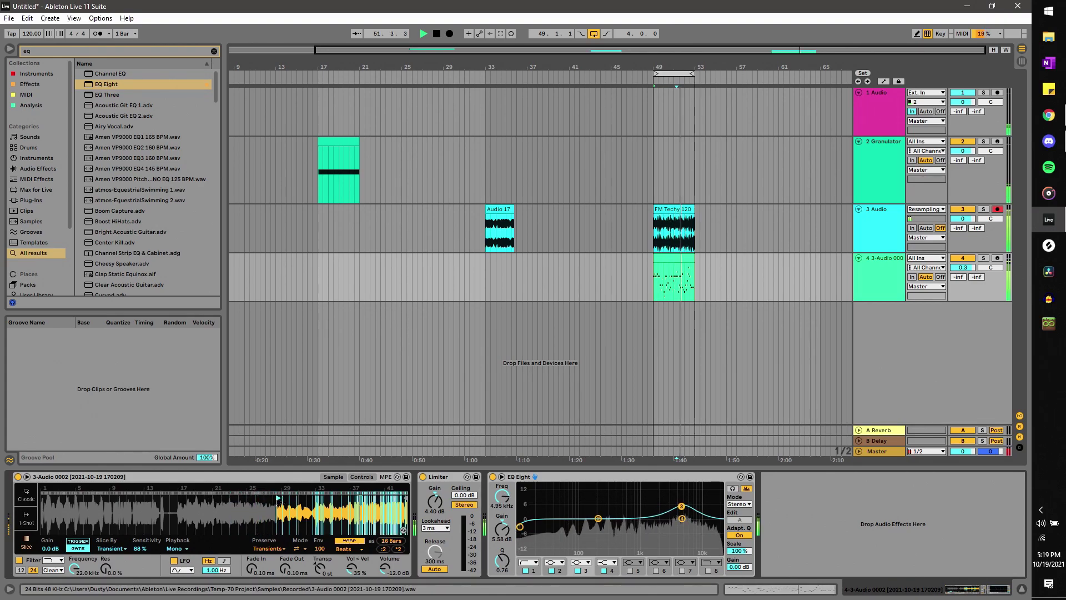
left_click_drag(520, 527, 608, 526)
left_click_drag(682, 506, 692, 508)
Lower the Simpler track's volume to -3.2 dB and replay the loop.
left_click_drag(971, 269, 972, 276)
key("space")
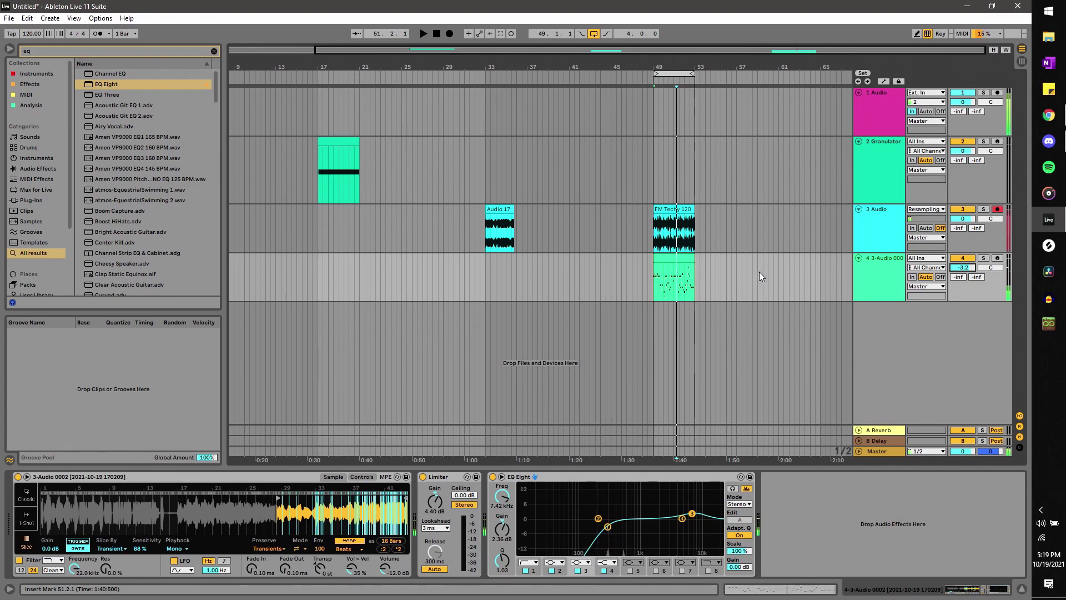
left_click(659, 246)
key("space")
Freeze and flatten the Simpler track to audio.
right_click(897, 278)
left_click(842, 204)
right_click(863, 293)
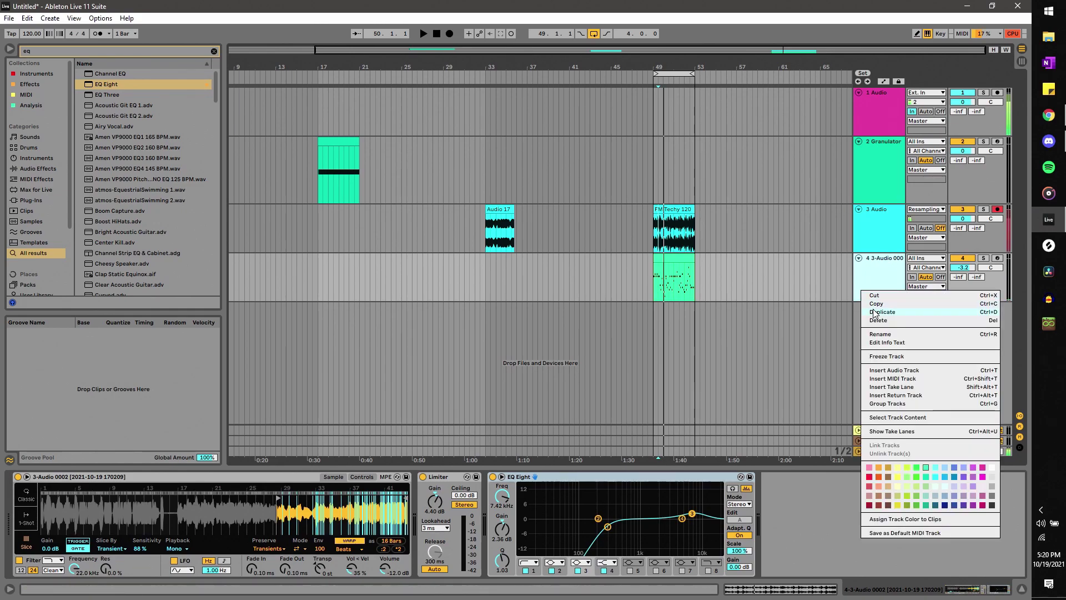
left_click(902, 356)
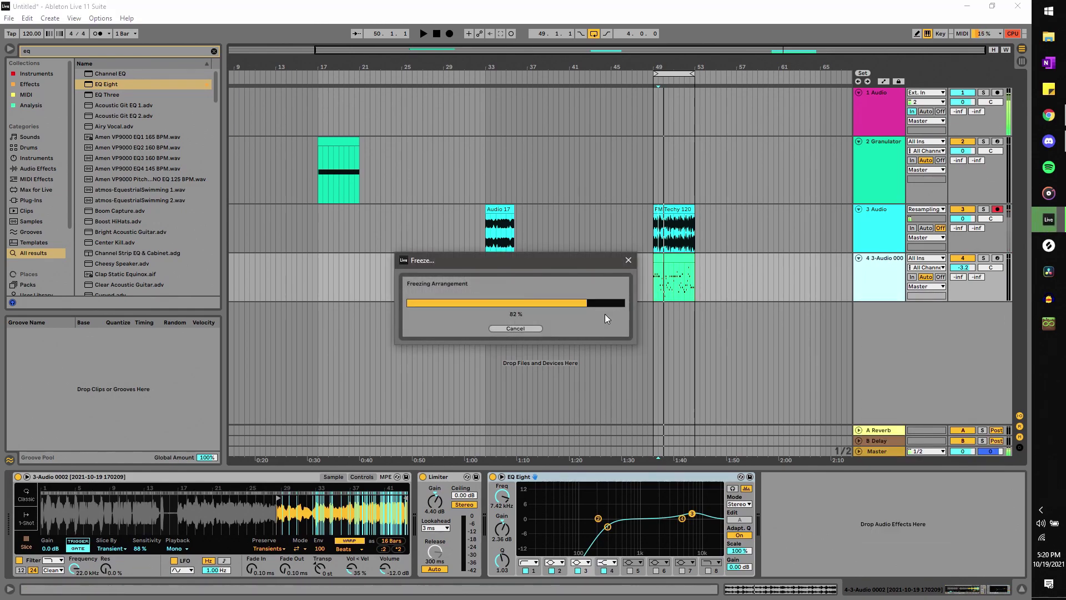
right_click(876, 273)
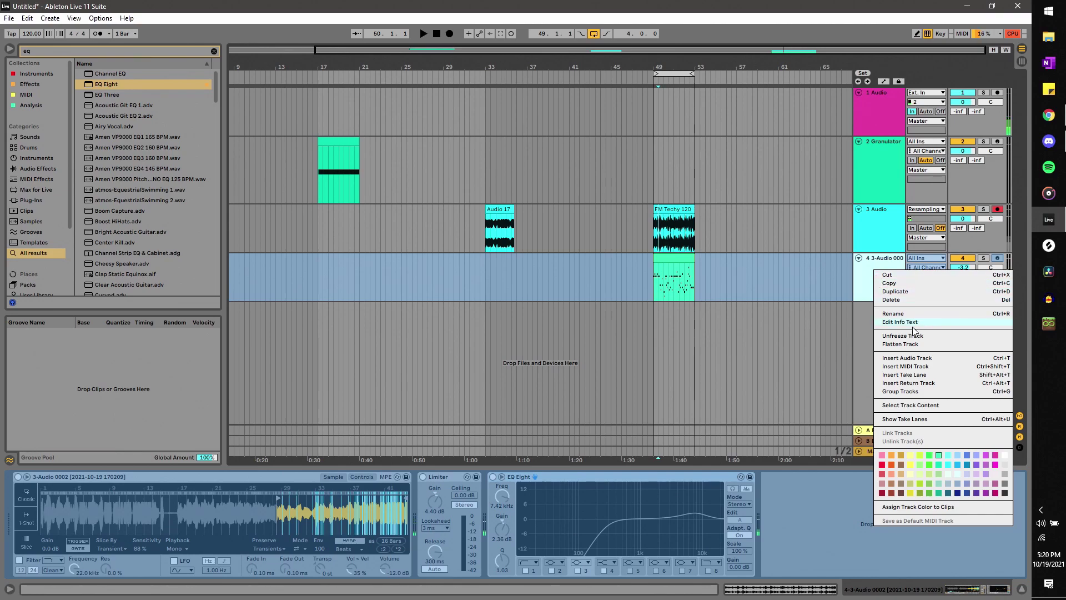
left_click(901, 344)
Delete three short sections of the flattened clip in bar 50, at 50.1.3, at 50.2 and around 50.3.3.
left_click(665, 277)
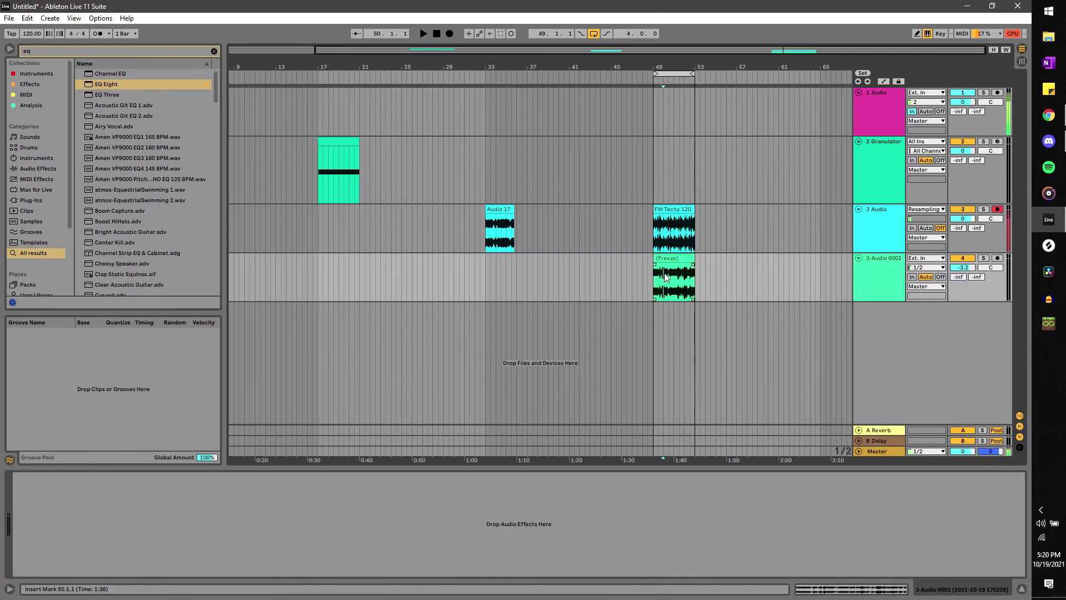
scroll(722, 259, "up", 5)
scroll(472, 269, "down", 3)
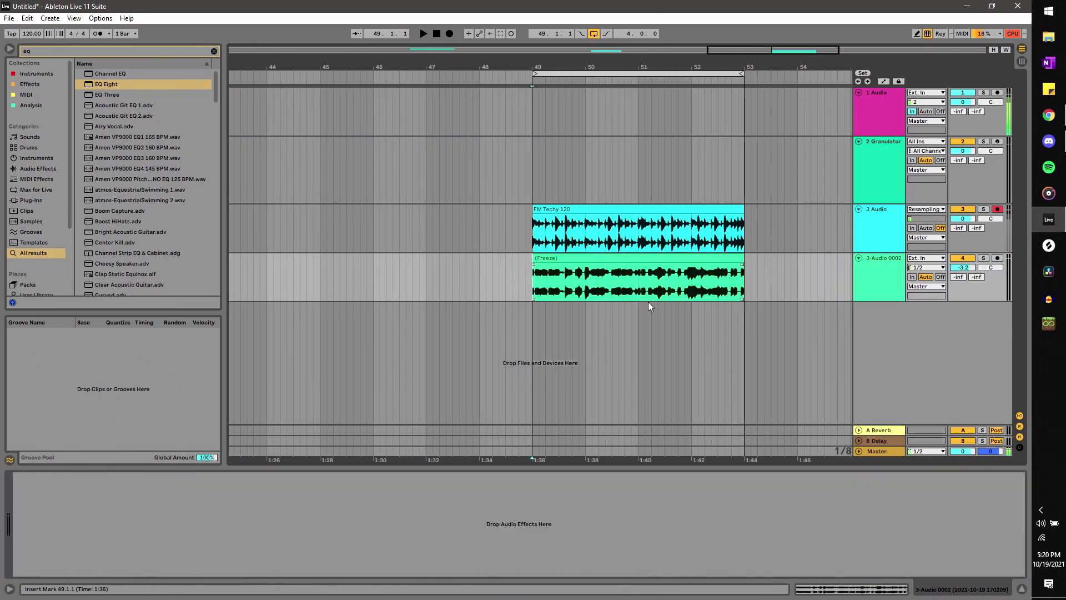
scroll(652, 298, "up", 4)
scroll(516, 285, "down", 3)
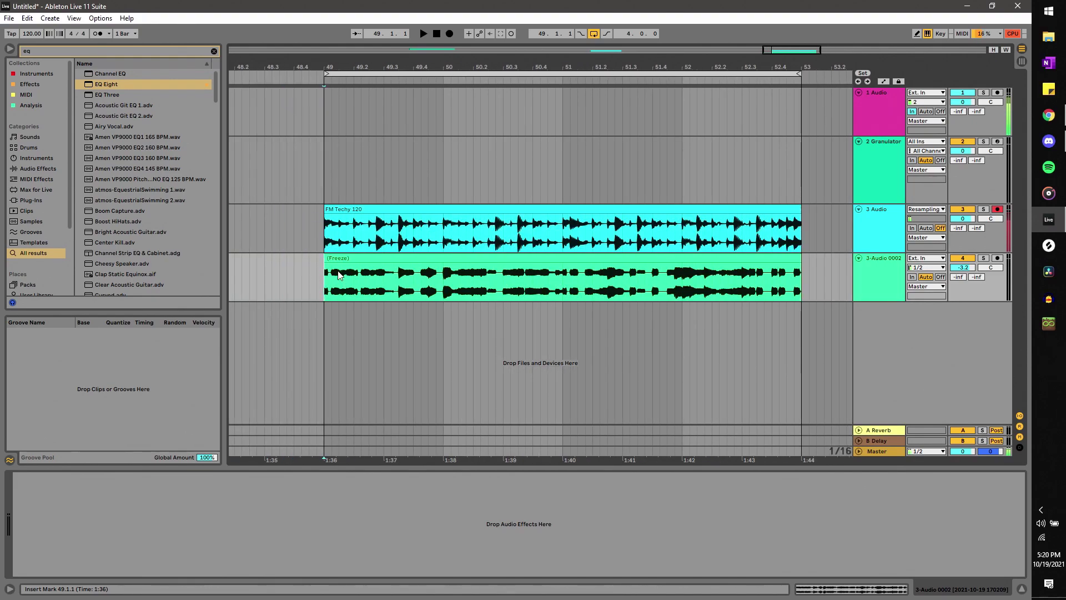
scroll(340, 274, "up", 2)
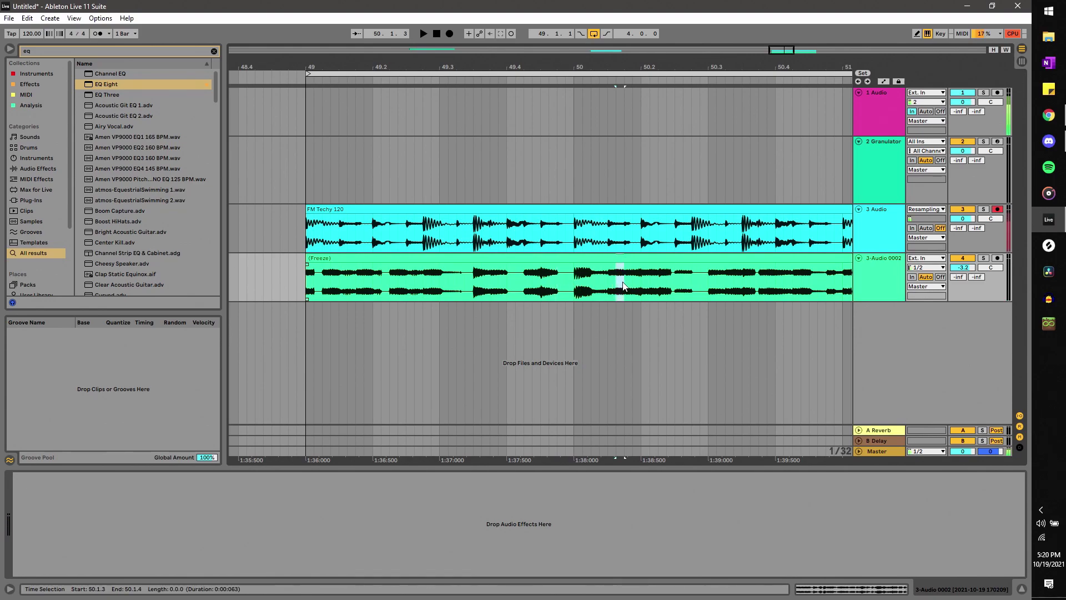
key("Delete")
left_click_drag(651, 287, 660, 287)
key("Delete")
key("Delete")
left_click_drag(746, 286, 737, 286)
key("Delete")
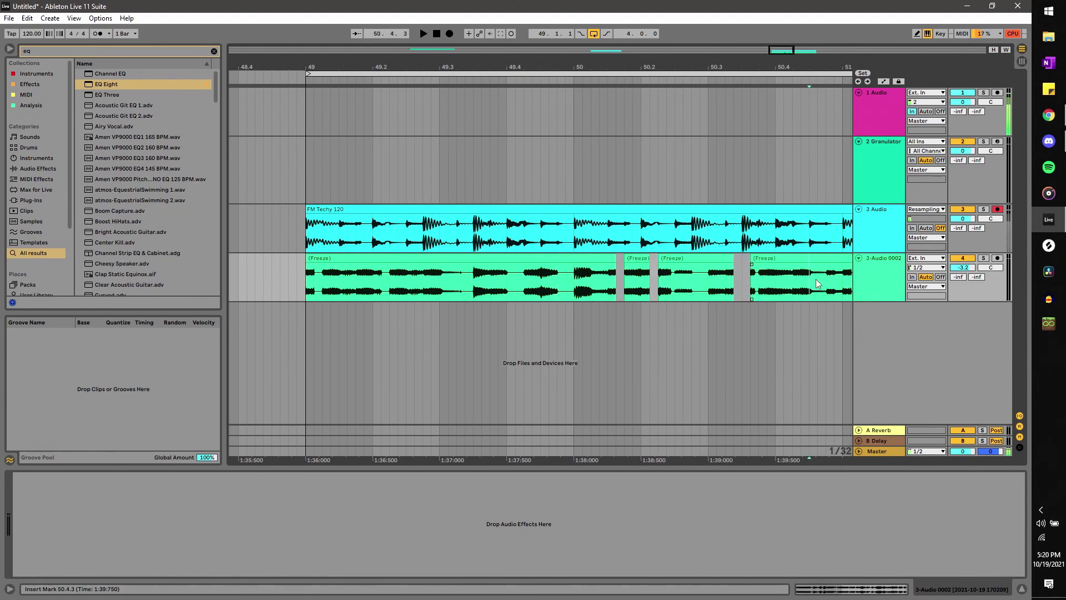
Delete short sections of the flattened audio at 50.4.3, just before 51.3, and from 51.4.4 to 52.1.1.
left_click(817, 278)
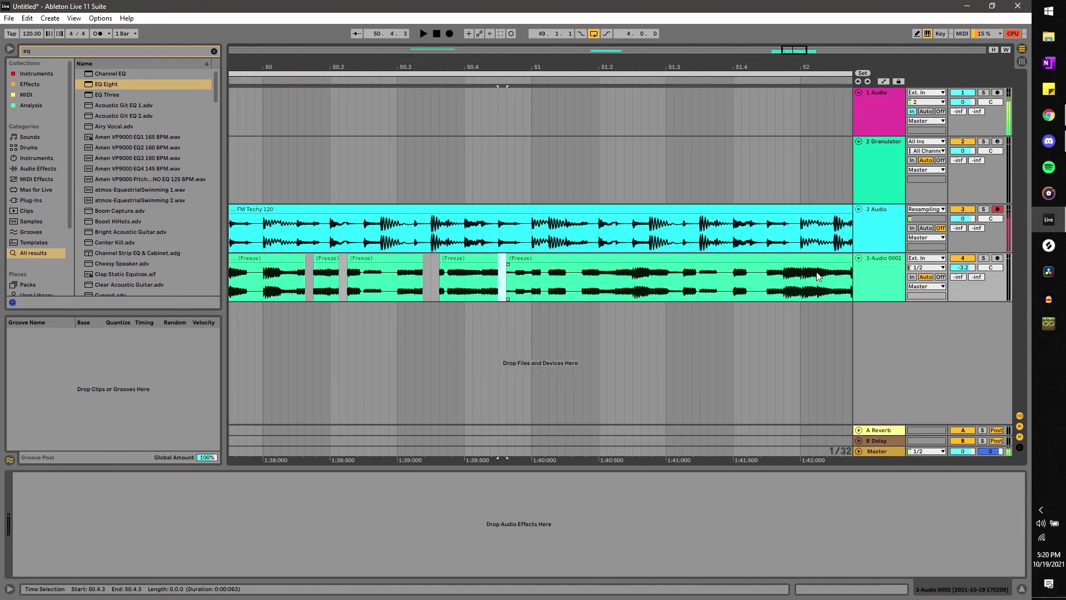
key("Delete")
left_click(654, 284)
left_click_drag(793, 284, 808, 283)
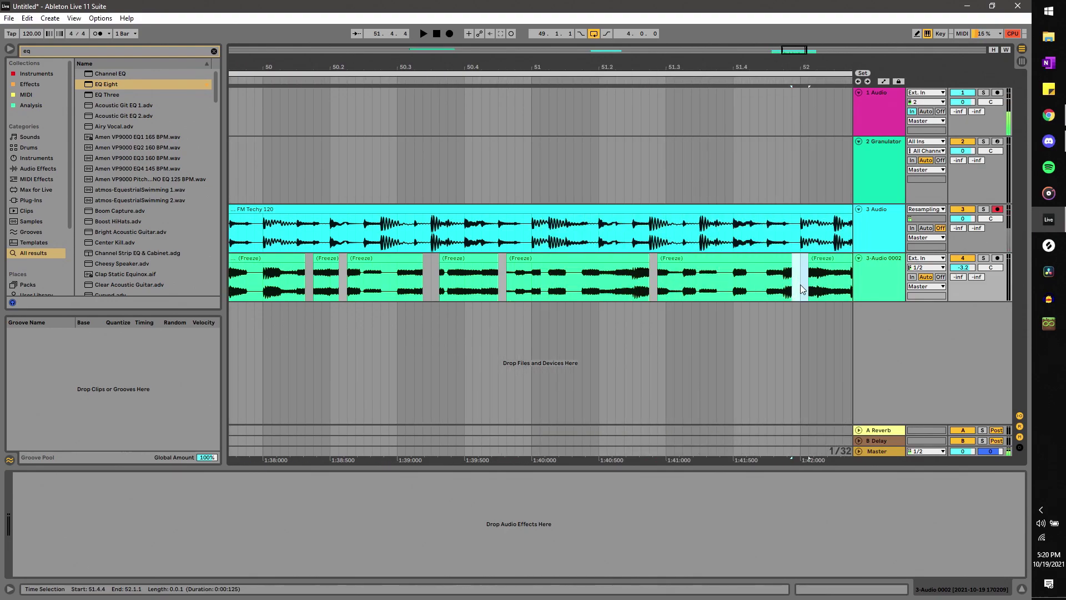
key("Delete")
Delete short sections of the flattened audio at 52.2.2, 52.1.3, within beat 52.4, and from 52.4.4 to the loop's end.
scroll(802, 284, "right", 3)
left_click_drag(717, 276, 725, 278)
key("Delete")
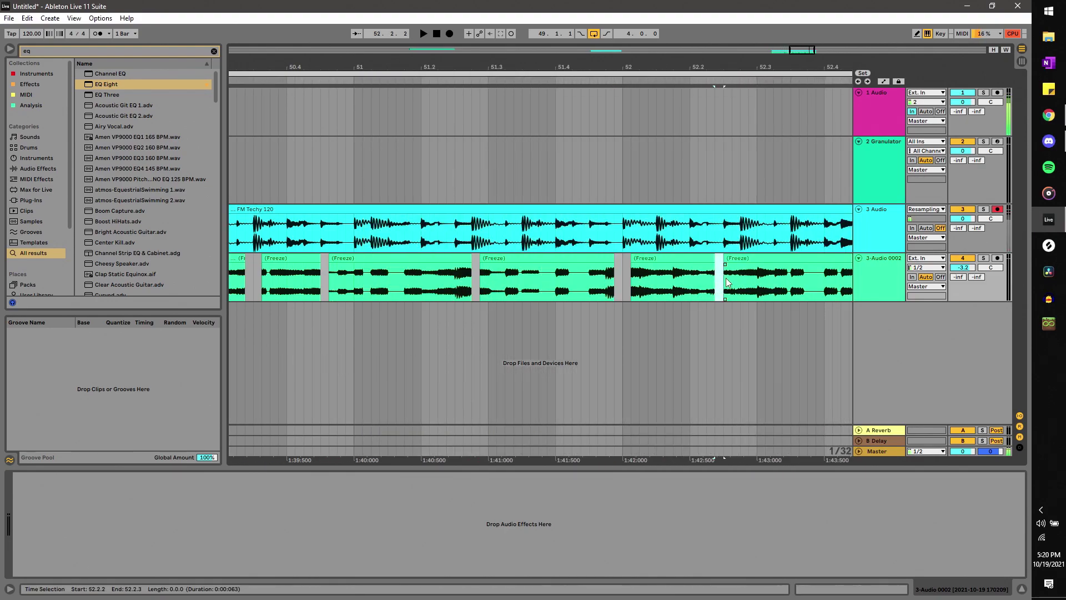
key("Delete")
left_click(665, 288)
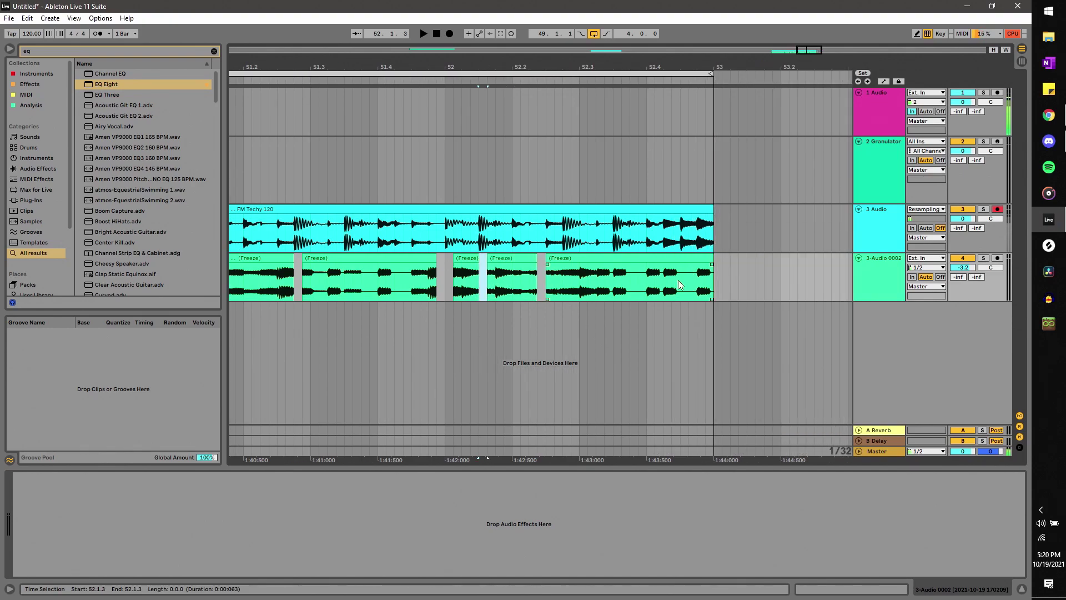
key("Delete")
left_click(679, 281)
key("Delete")
left_click(709, 286)
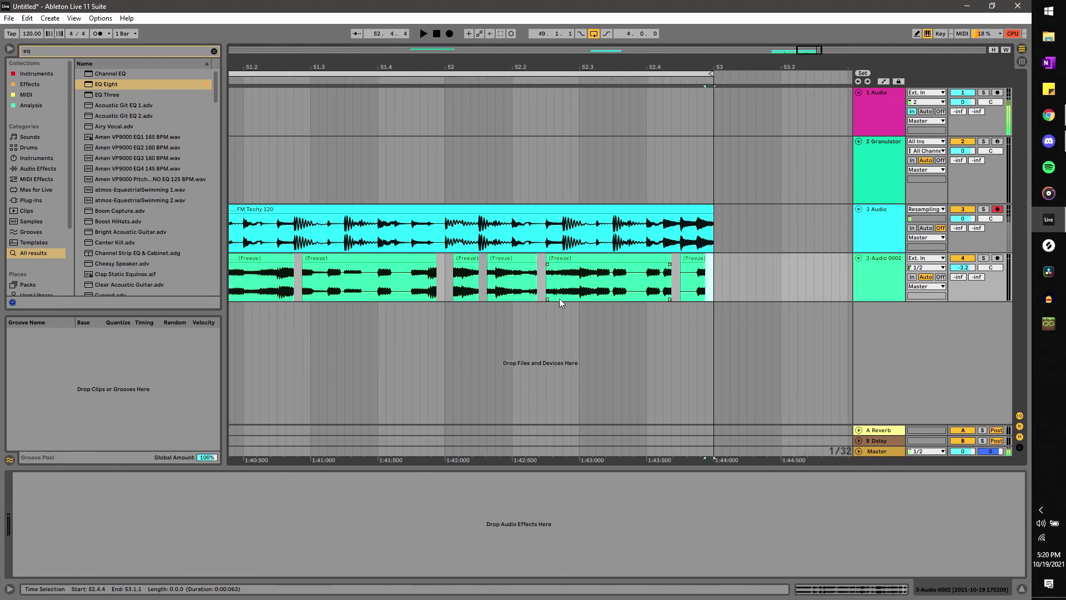
Play the chopped audio with the drum loop and delete three short sections in bar 49, including one at 49.2.1.
scroll(578, 306, "left", 1)
key("space")
scroll(569, 301, "down", 2)
scroll(475, 281, "left", 3)
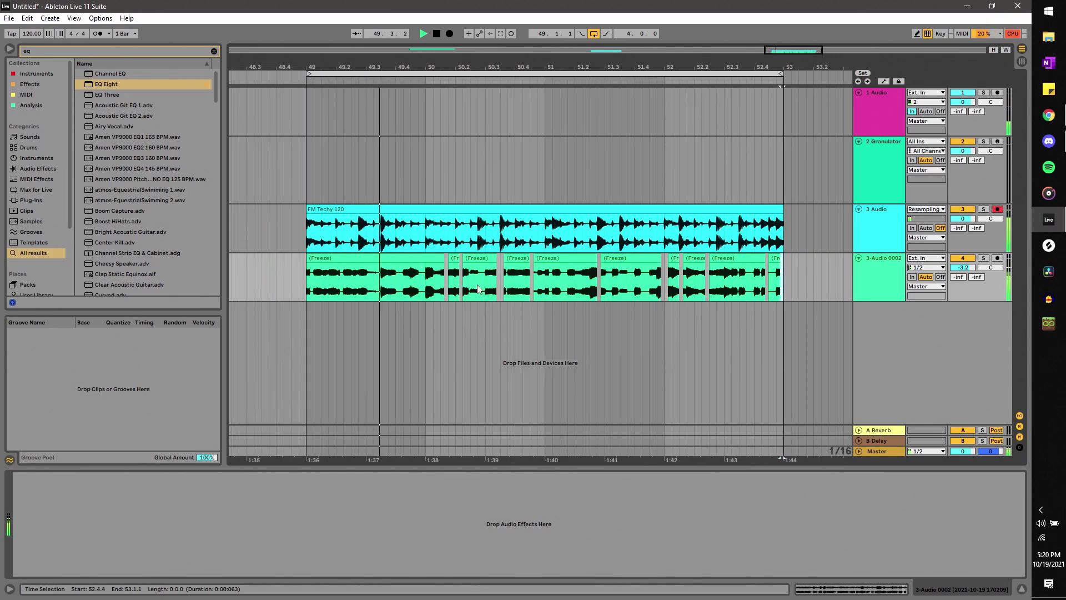
scroll(467, 283, "left", 2)
left_click(451, 283)
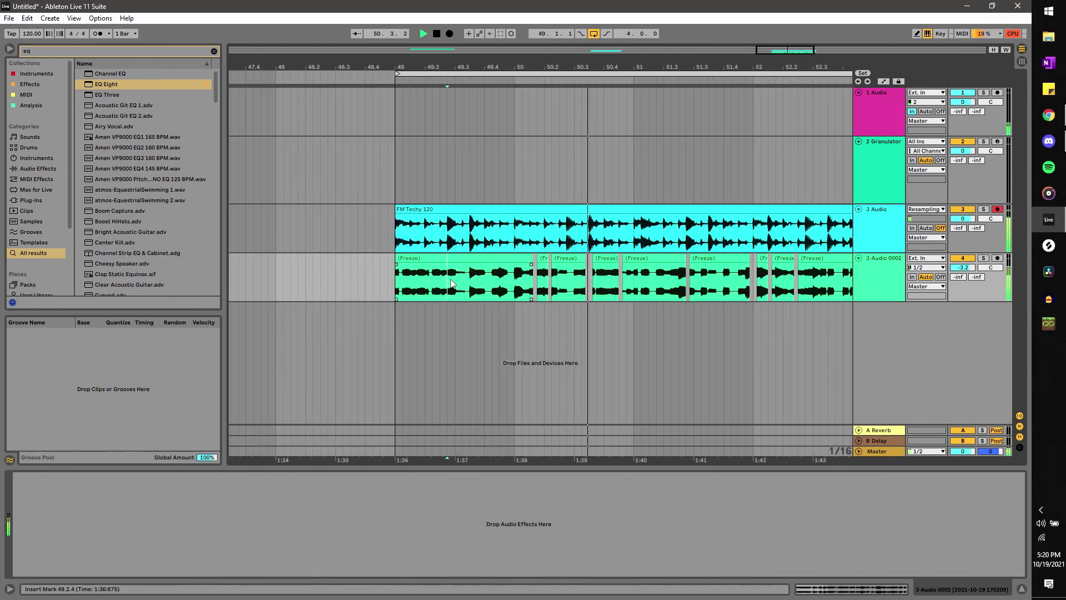
scroll(451, 283, "up", 2)
key("Delete")
key("Delete")
left_click_drag(365, 278, 404, 278)
key("minus")
key("minus")
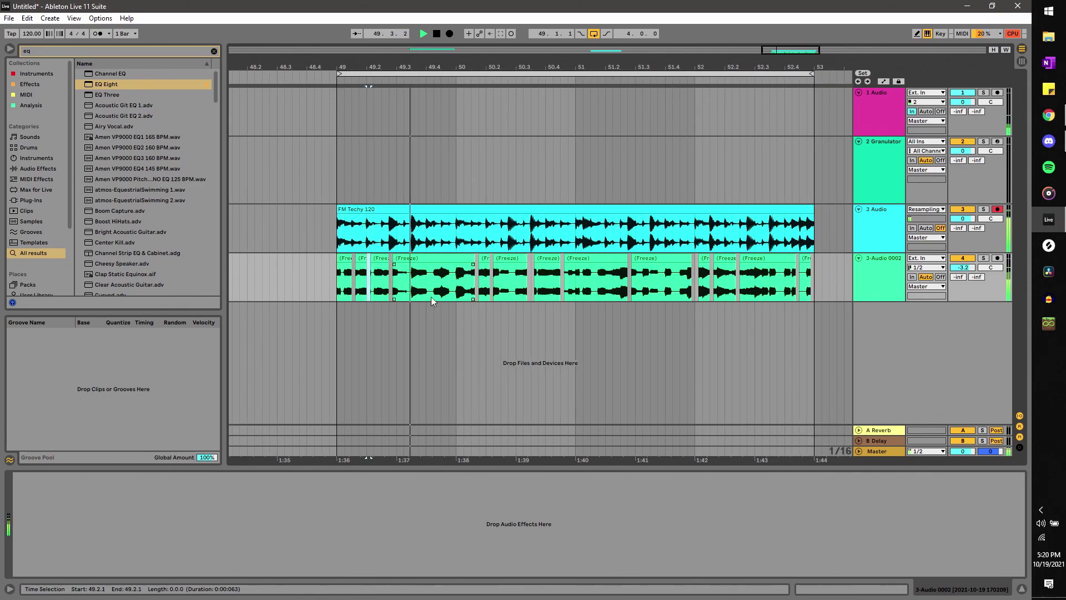
Extend the adjoining clip's start to close the gap before 49.3, and lower the track's volume to -4.1 dB during playback.
key("space")
key("plus")
key("plus")
left_click_drag(421, 258, 412, 258)
left_click(404, 284)
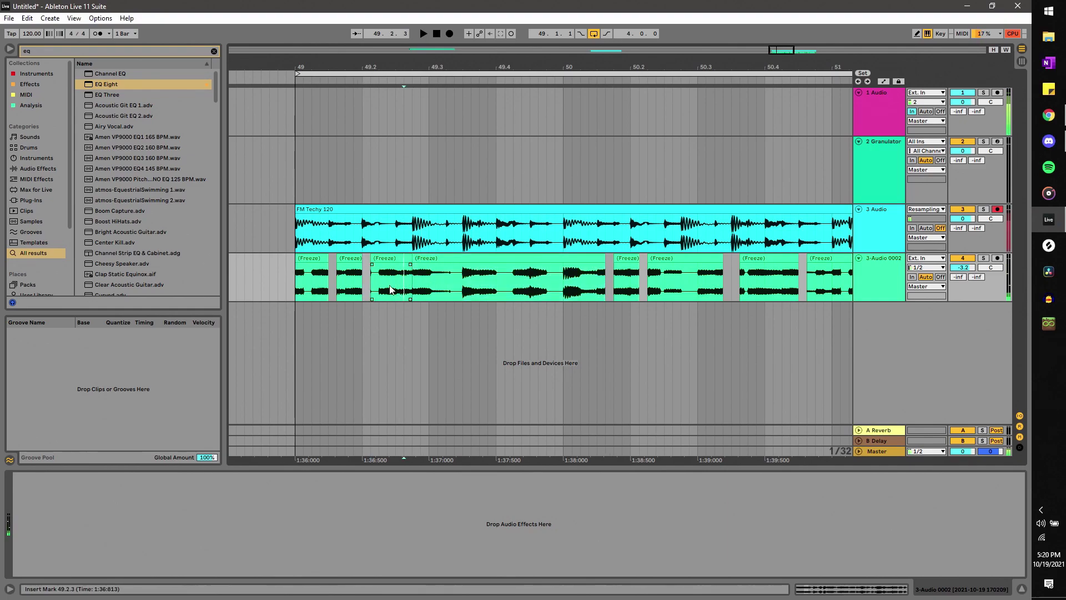
key("space")
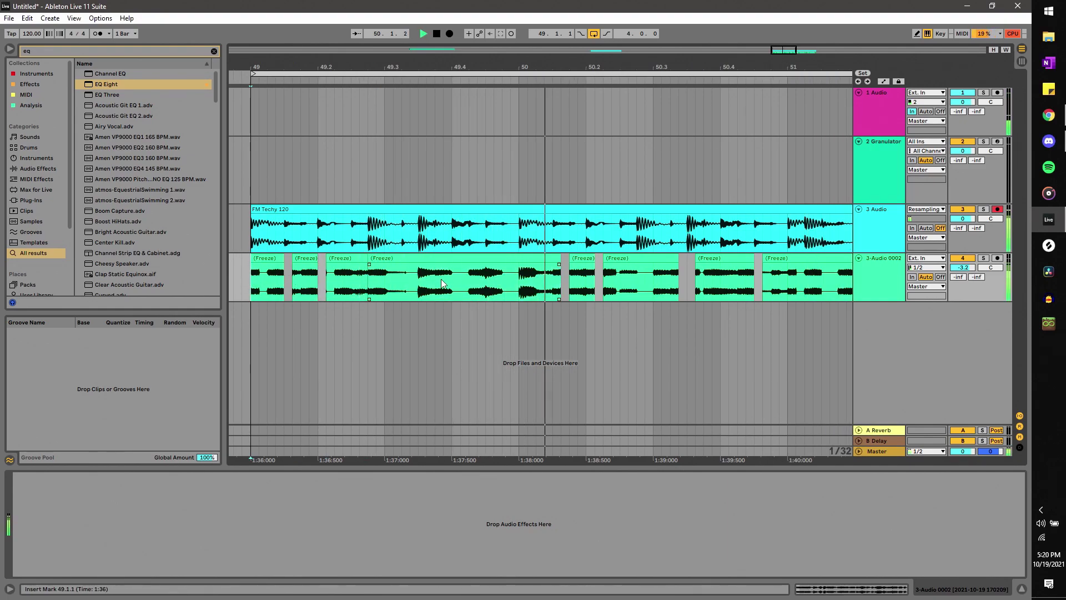
scroll(654, 297, "right", 2)
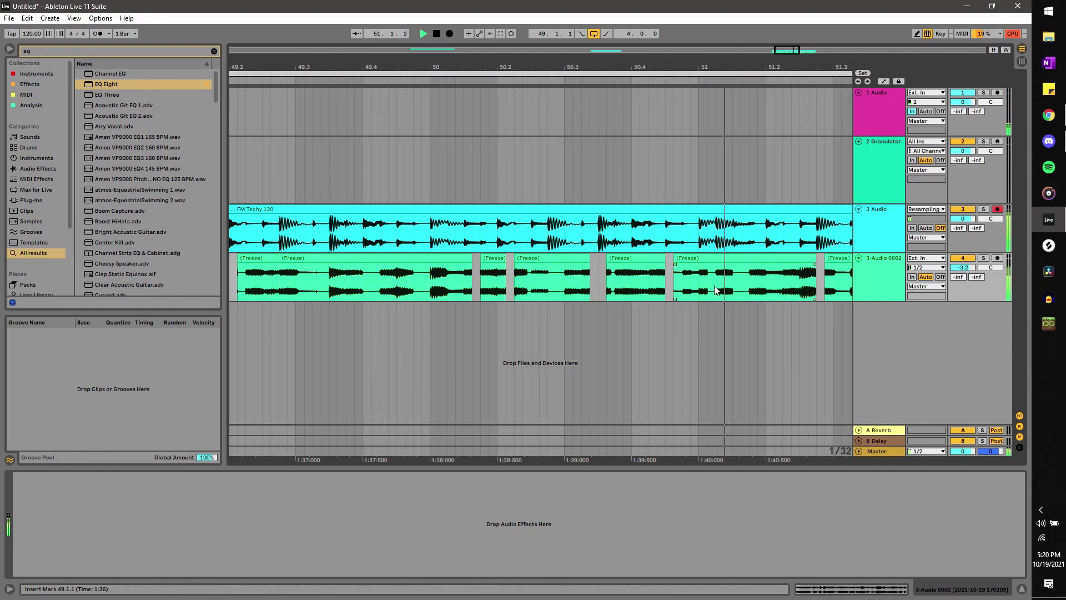
scroll(715, 286, "right", 1)
key("space")
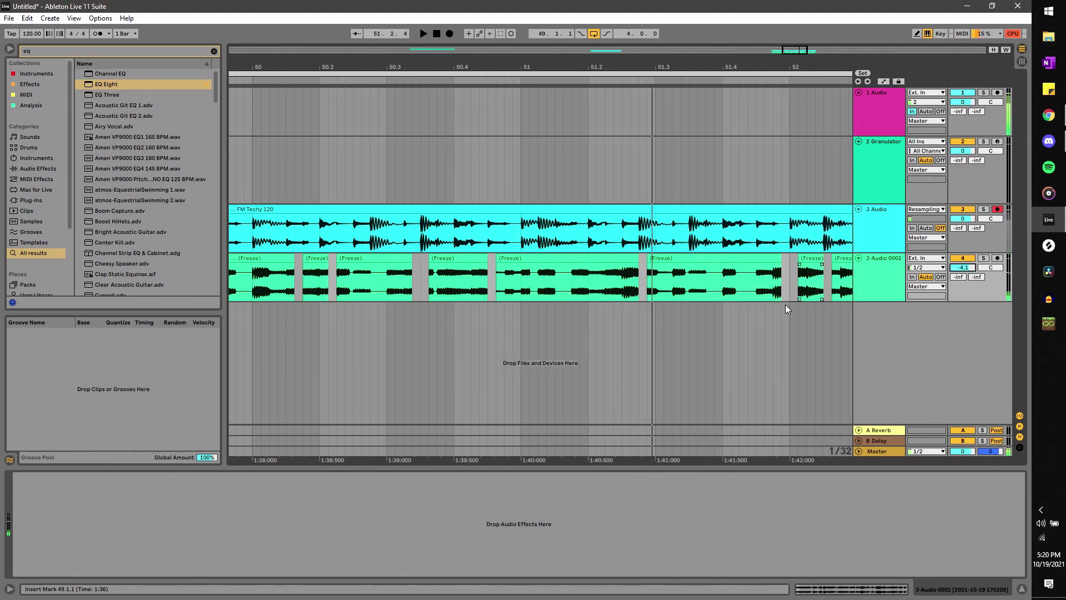
Split the first flattened clip at 49.1.2 and set the second piece's warp mode to Texture.
scroll(788, 304, "down", 3)
left_click(765, 137)
scroll(764, 137, "right", 1)
left_click(888, 288)
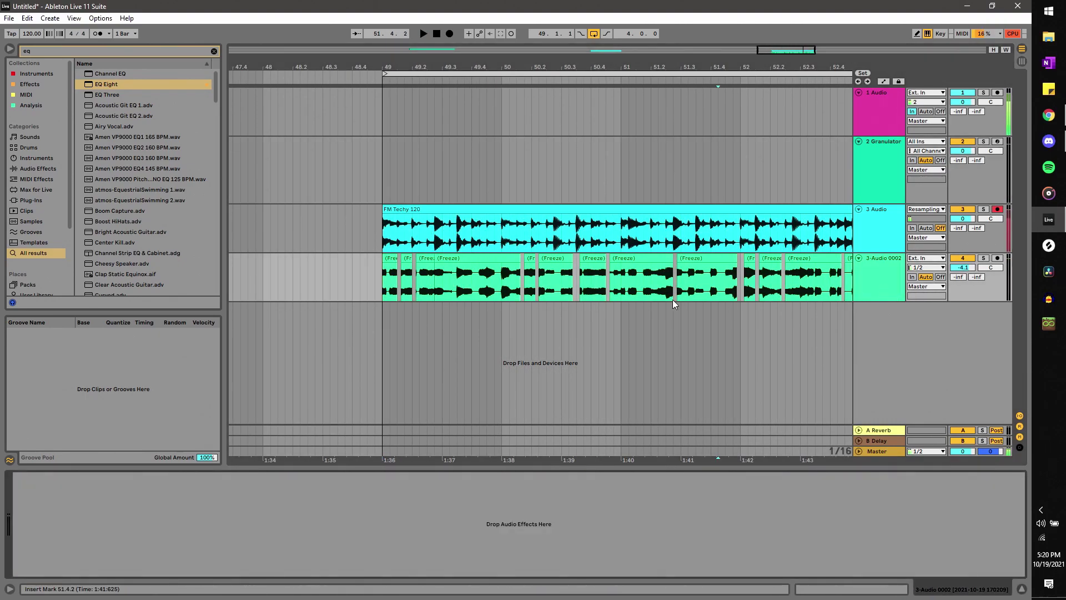
scroll(383, 285, "up", 4)
left_click(420, 273)
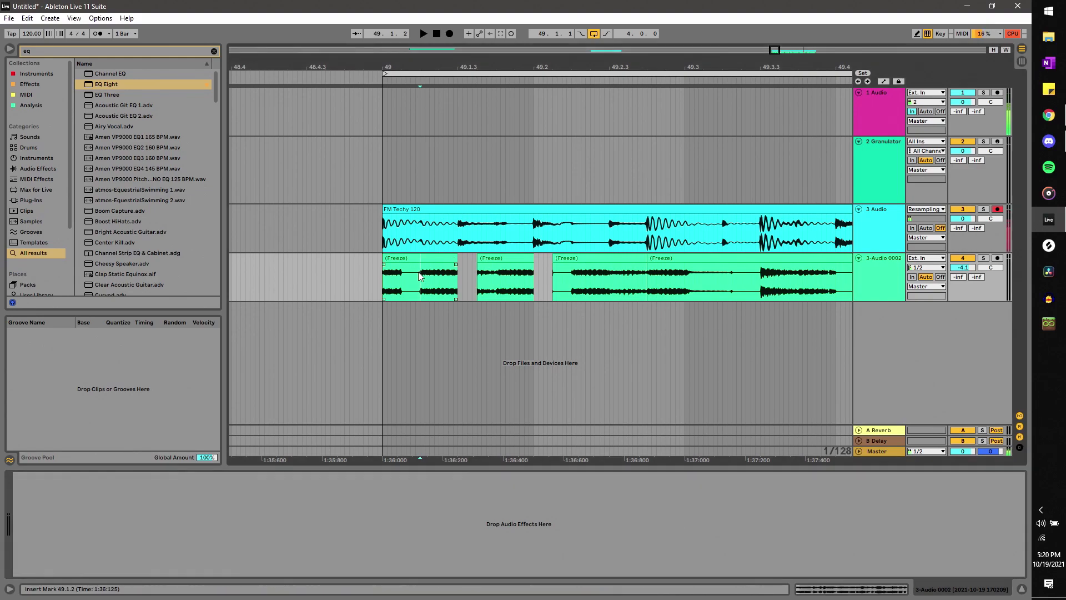
left_click(449, 257)
left_click(447, 257)
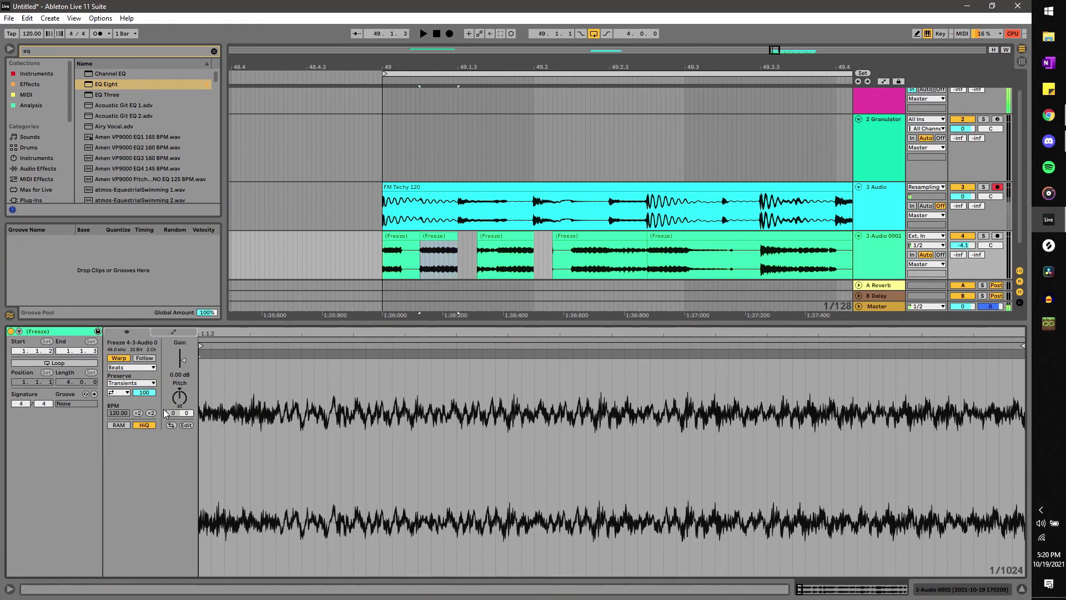
left_click(131, 368)
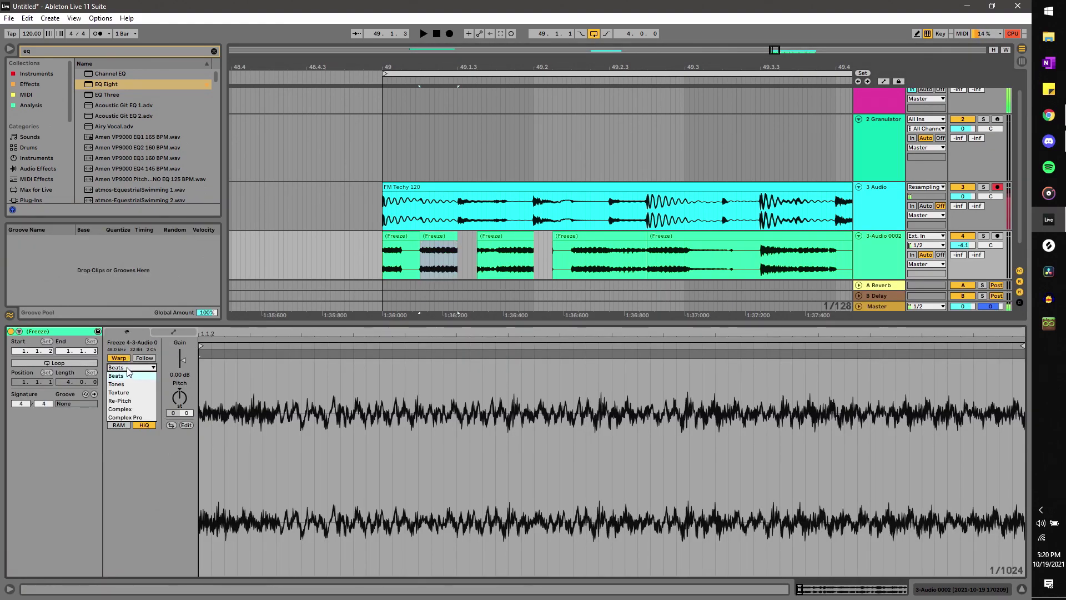
left_click(131, 392)
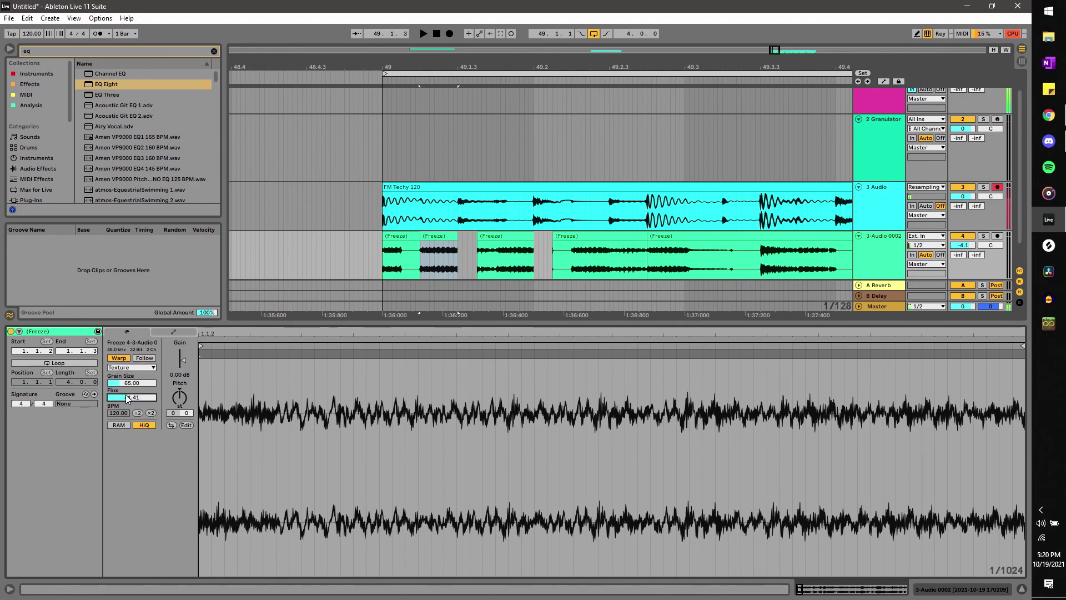
Stretch the end of the second flattened piece to meet the start of the third and play from the loop start.
left_click_drag(458, 237, 477, 237)
left_click_drag(377, 257, 382, 258)
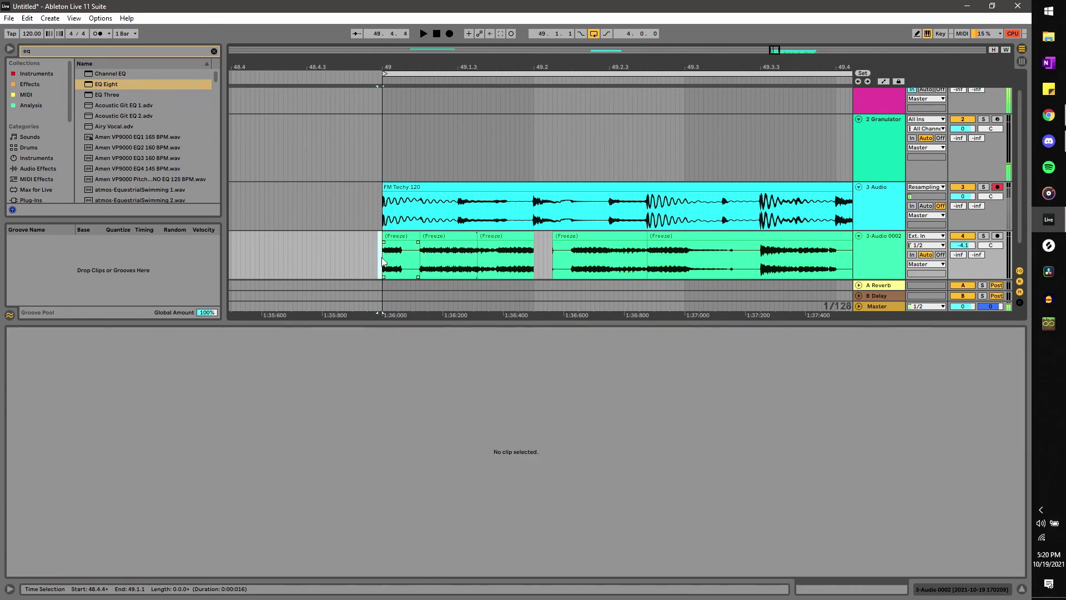
Set the third piece's warp mode to Texture with grain size 2.00 and flux 0.00, and stretch its end to the next clip.
left_click(516, 236)
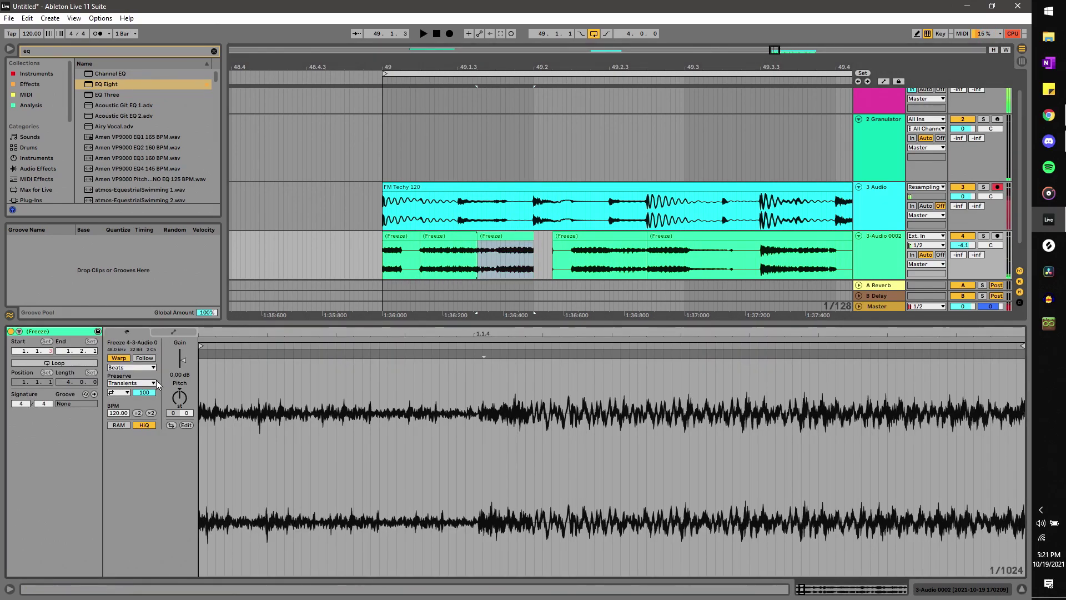
left_click(131, 368)
left_click_drag(136, 383, 136, 422)
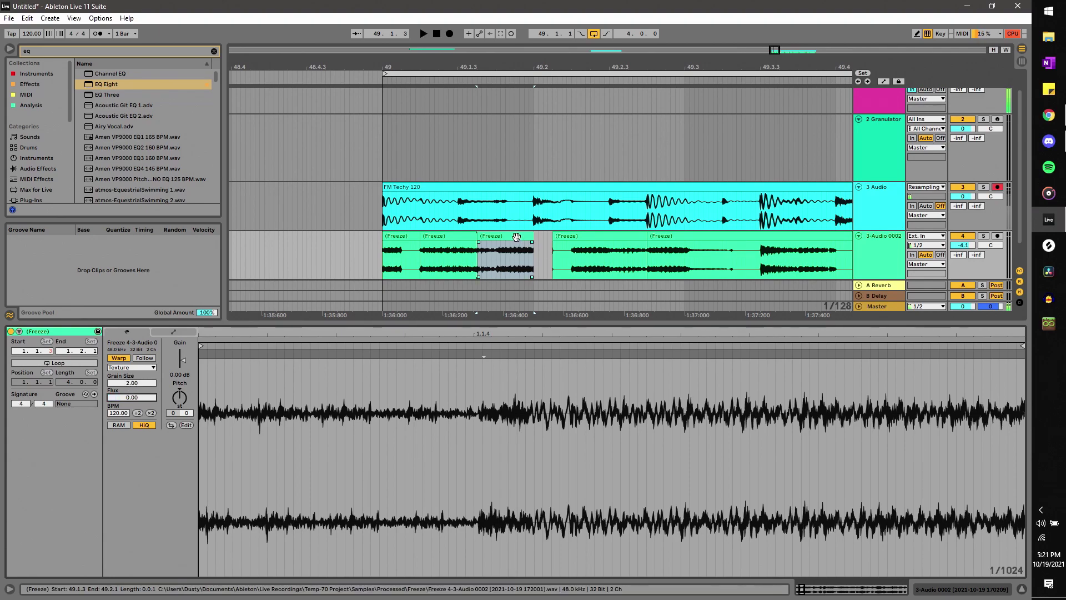
left_click_drag(534, 237, 551, 236)
key("space")
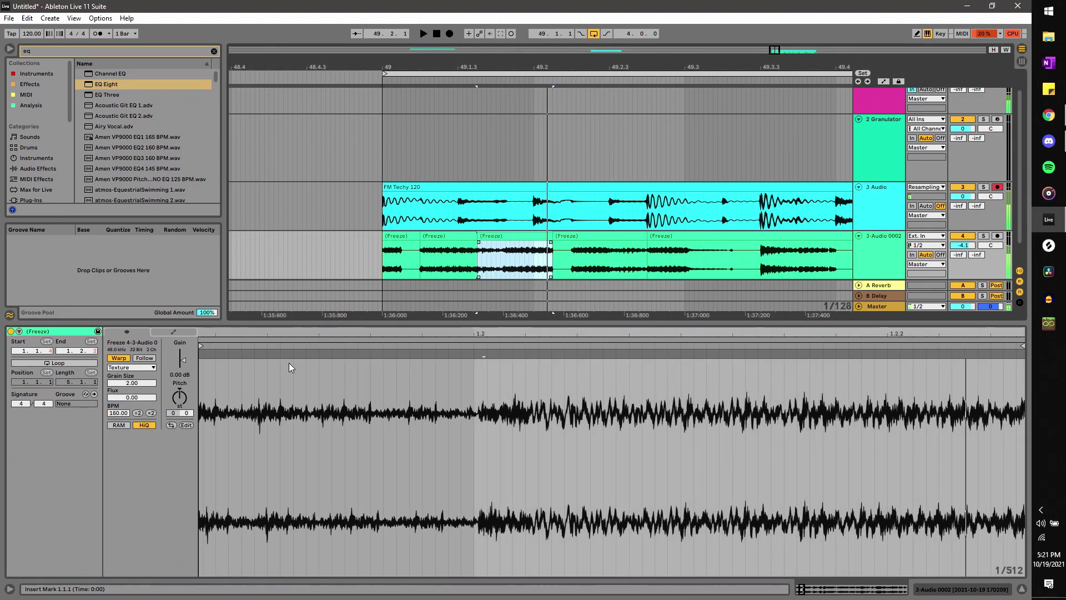
Set the third piece's flux to 82.81 and audition the bar from 49.1.1.
mouse_move(132, 397)
left_mouse_down()
mouse_move(131, 372)
mouse_move(131, 402)
mouse_move(138, 396)
left_mouse_up()
key("space")
key("space")
key("space")
key("space")
key("space")
key("space")
key("space")
key("space")
key("space")
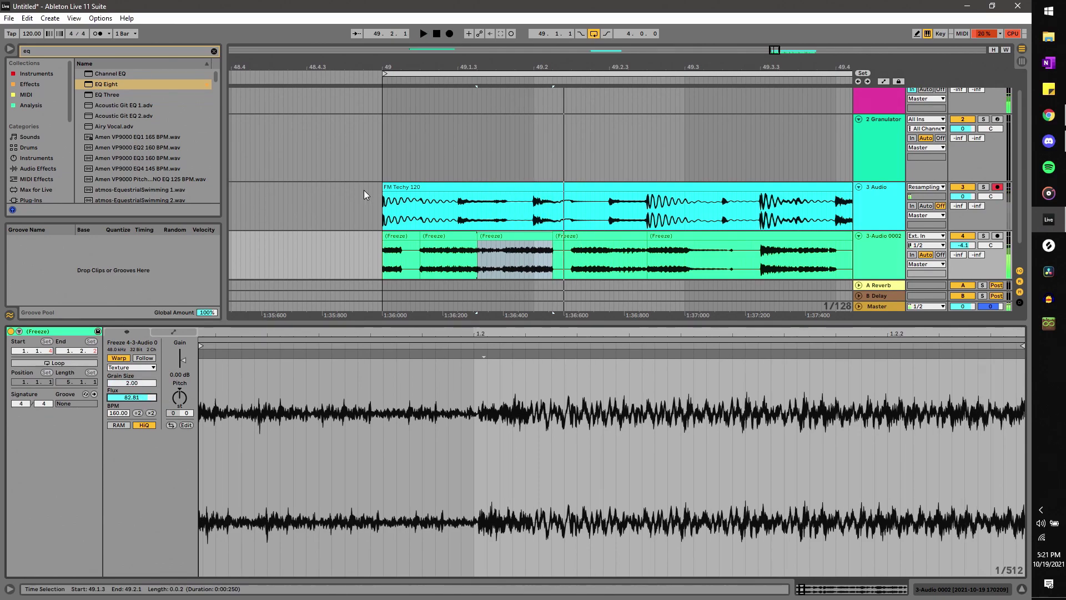
left_click(674, 235)
key("space")
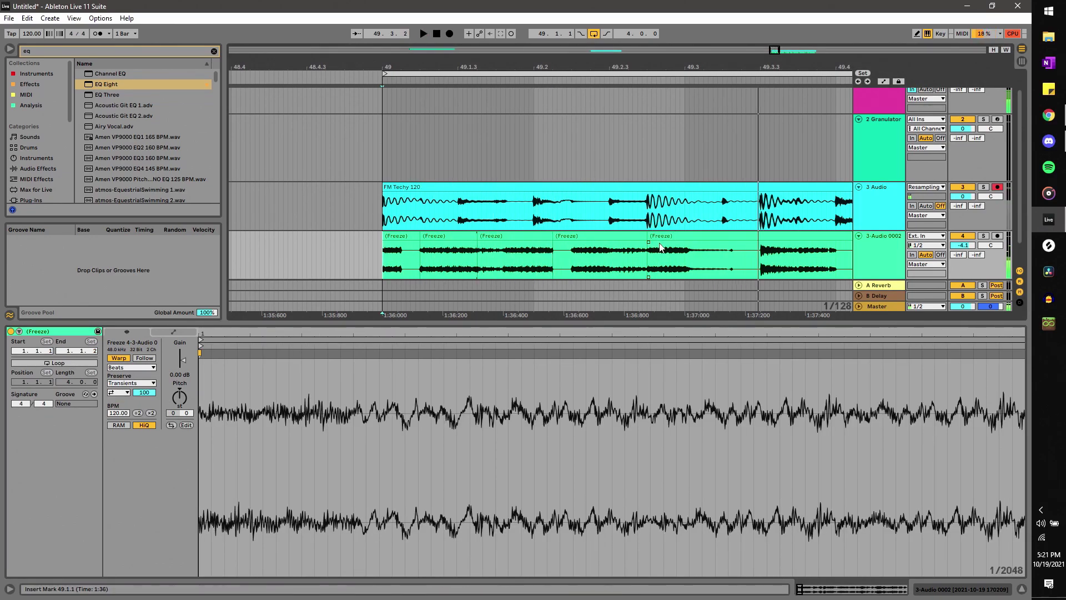
Set the warp mode of the short clip from 50.1.1 to 50.1.2 to Texture.
scroll(662, 248, "down", 2)
scroll(661, 248, "down", 2)
scroll(661, 248, "up", 1)
scroll(661, 248, "right", 3)
left_click_drag(628, 255, 647, 245)
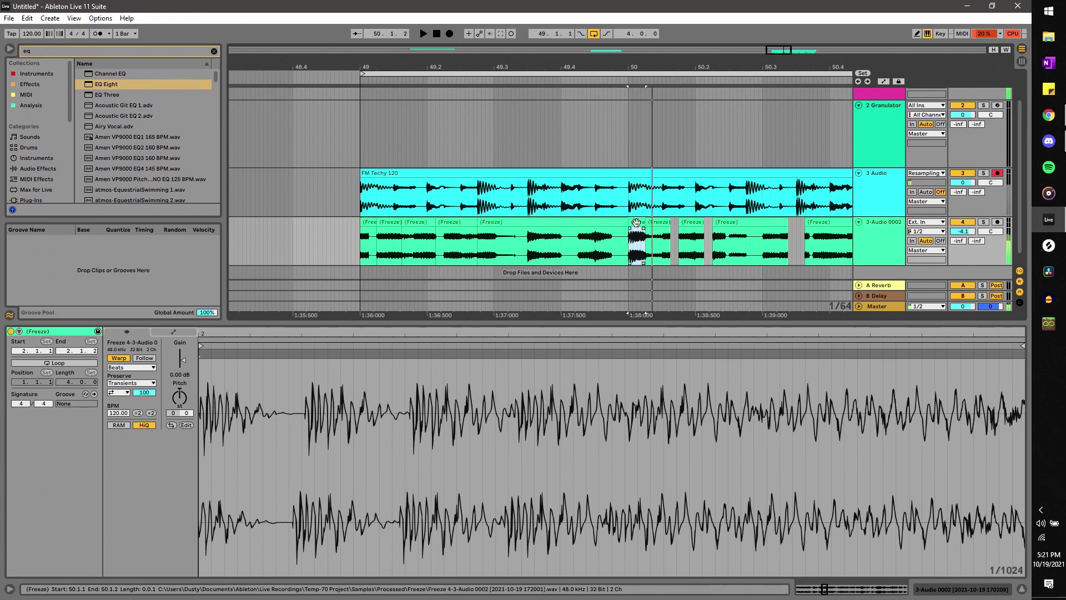
left_click(633, 222)
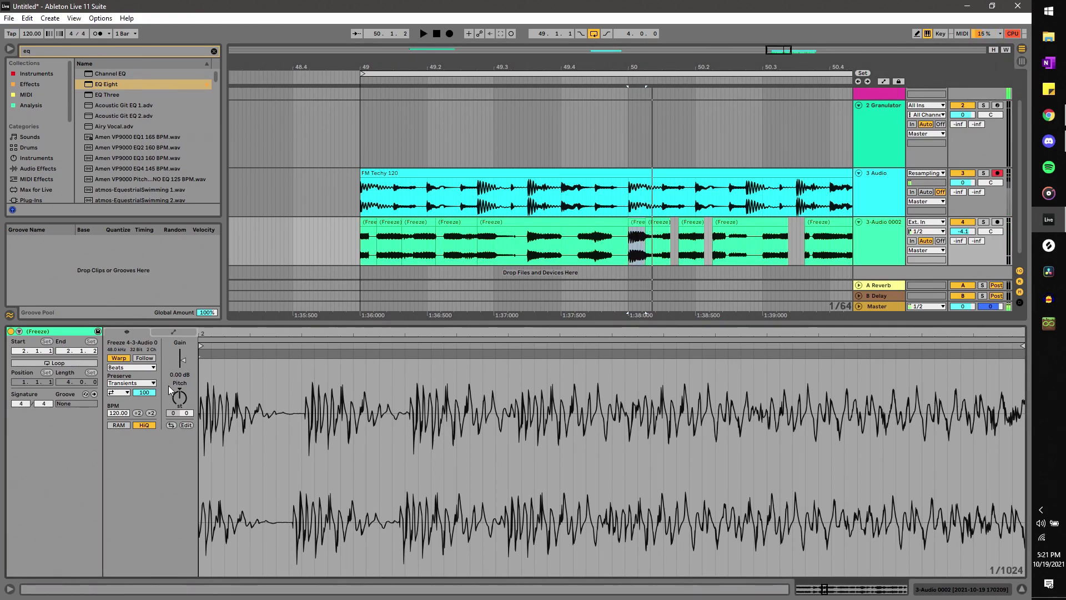
left_click(131, 367)
left_click(118, 392)
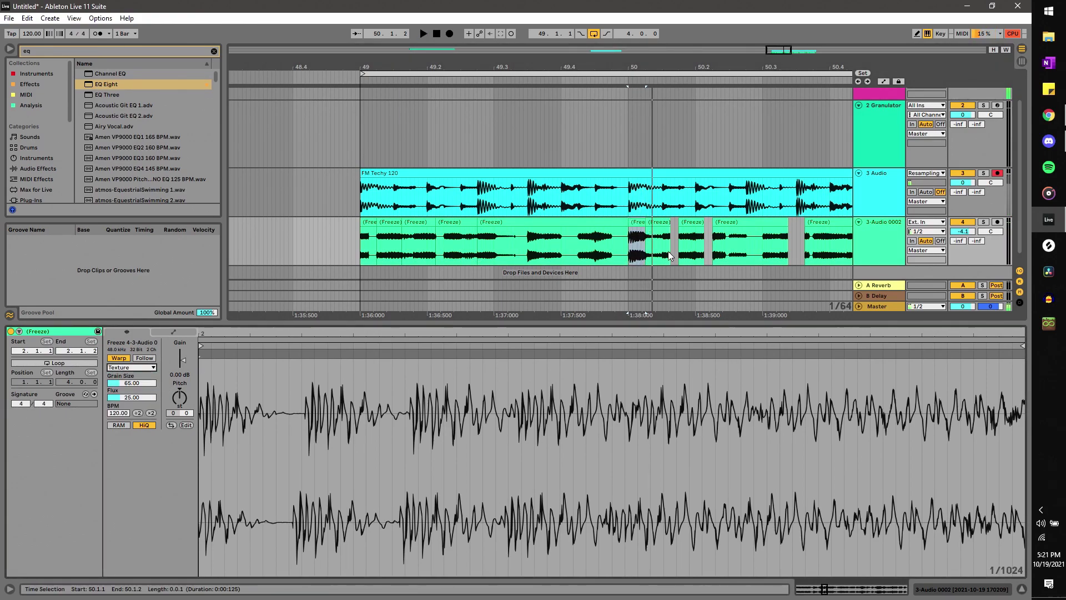
Stretch the clip at 50.1.1 past 50.1.2 and consolidate it into new audio compressed back to end at 50.1.2.
left_click(631, 240)
key("space")
left_click(651, 222)
key("space")
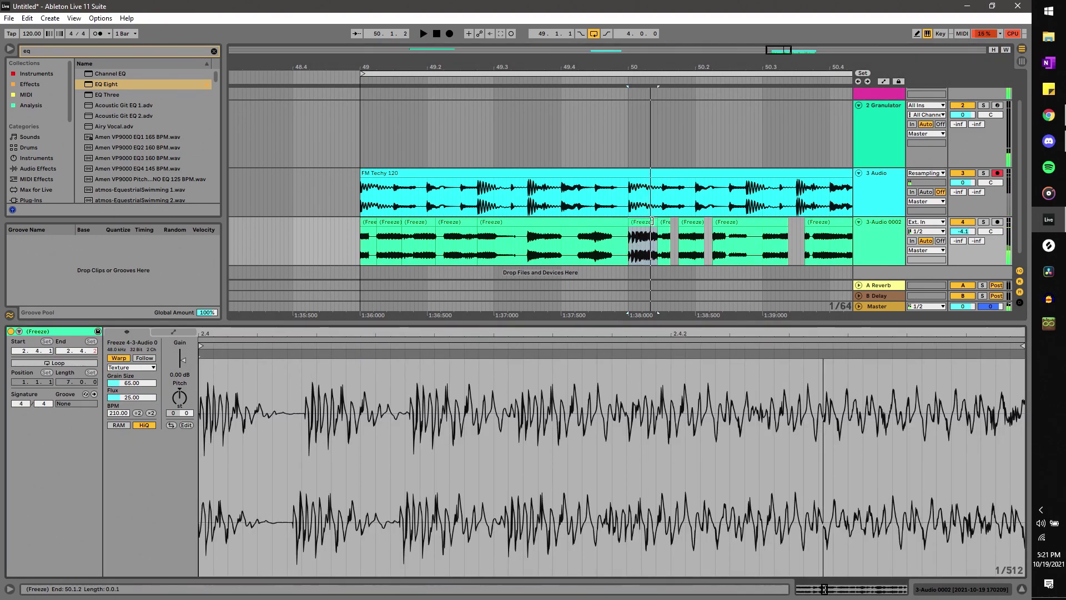
key("ctrl+j")
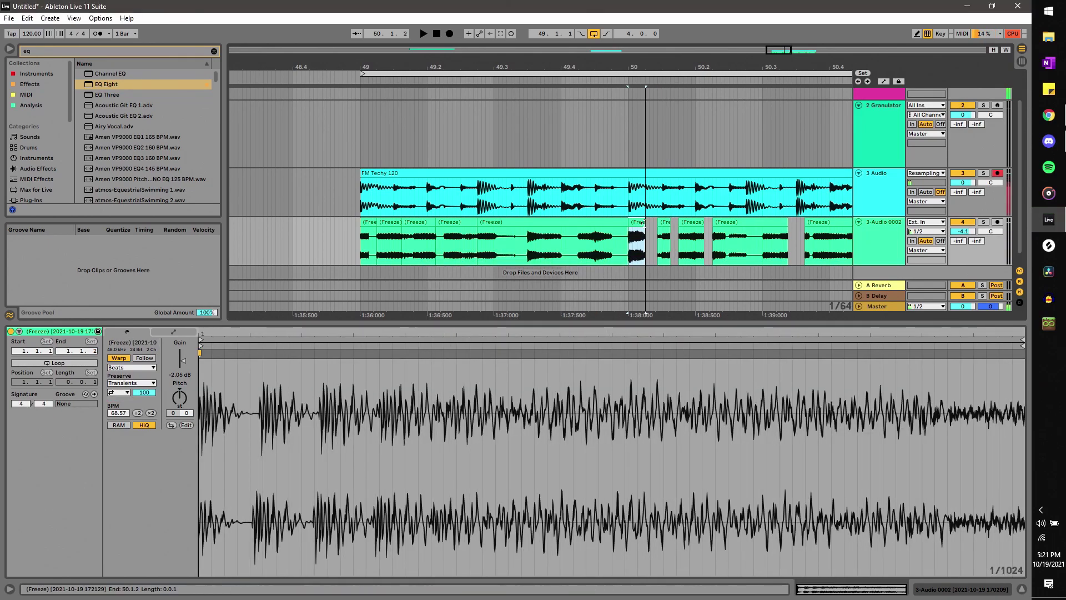
Try warp modes on the consolidated clip, keep Tones with grain size 12.00, and set its pitch to -4 semitones.
left_click(146, 383)
left_click(132, 414)
left_click(139, 367)
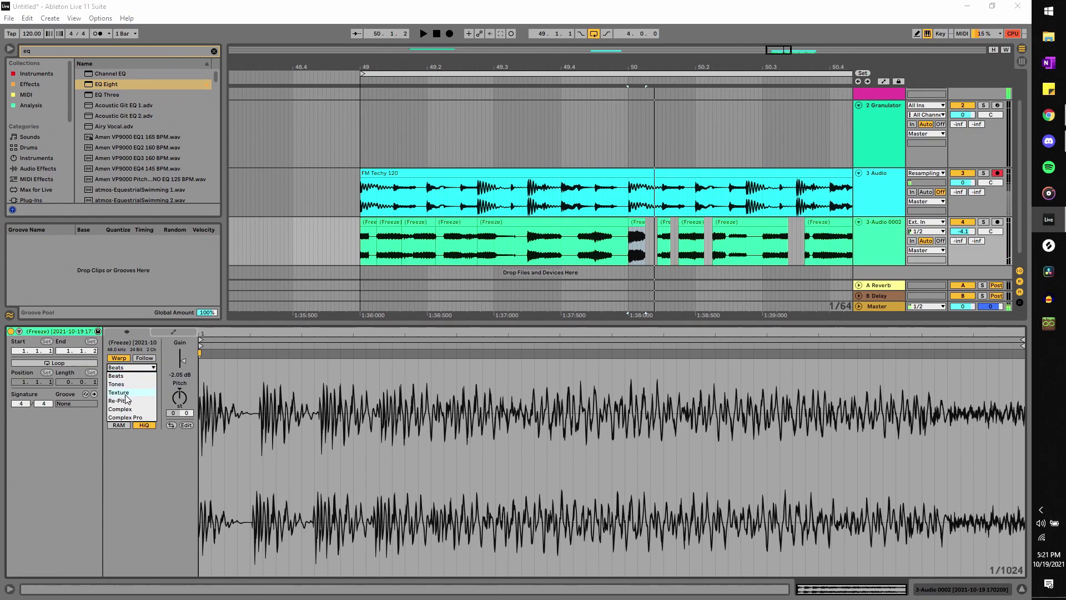
left_click(139, 385)
left_click(132, 367)
left_click(133, 377)
left_click(132, 367)
left_click(132, 372)
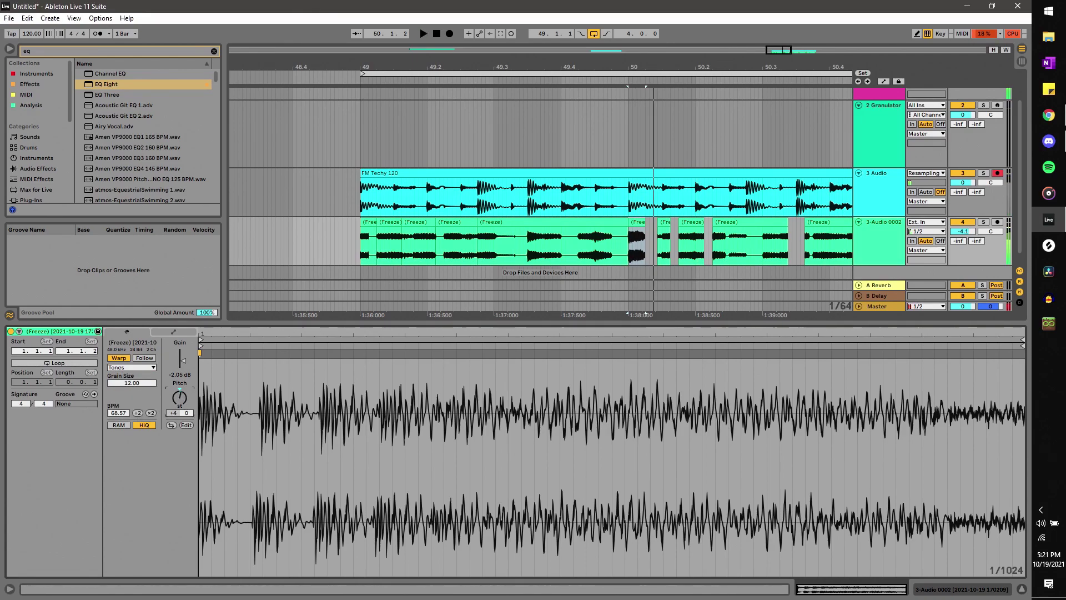
left_click_drag(180, 397, 182, 349)
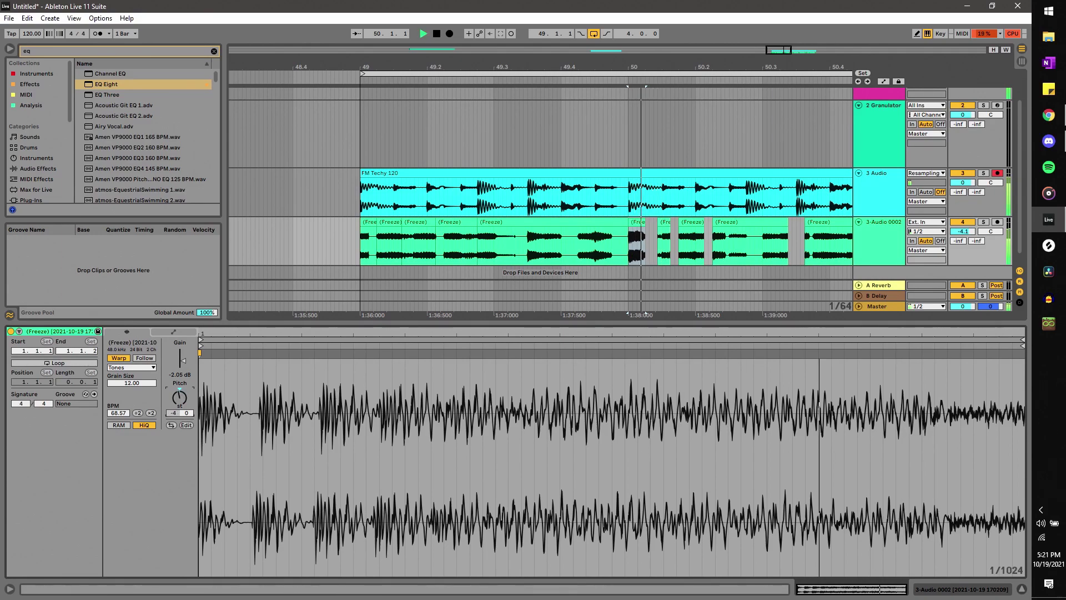
Show the consolidated clip's Transposition envelope and add a breakpoint at 0 st at the clip's start.
left_click(174, 332)
left_click(134, 351)
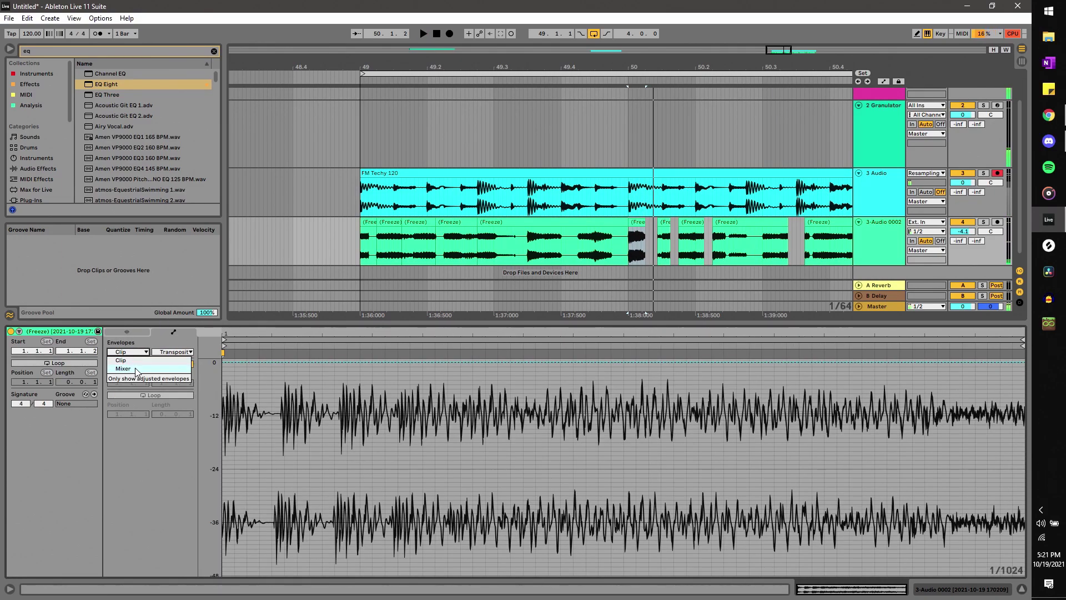
left_click(172, 351)
left_click(180, 369)
left_click(222, 362)
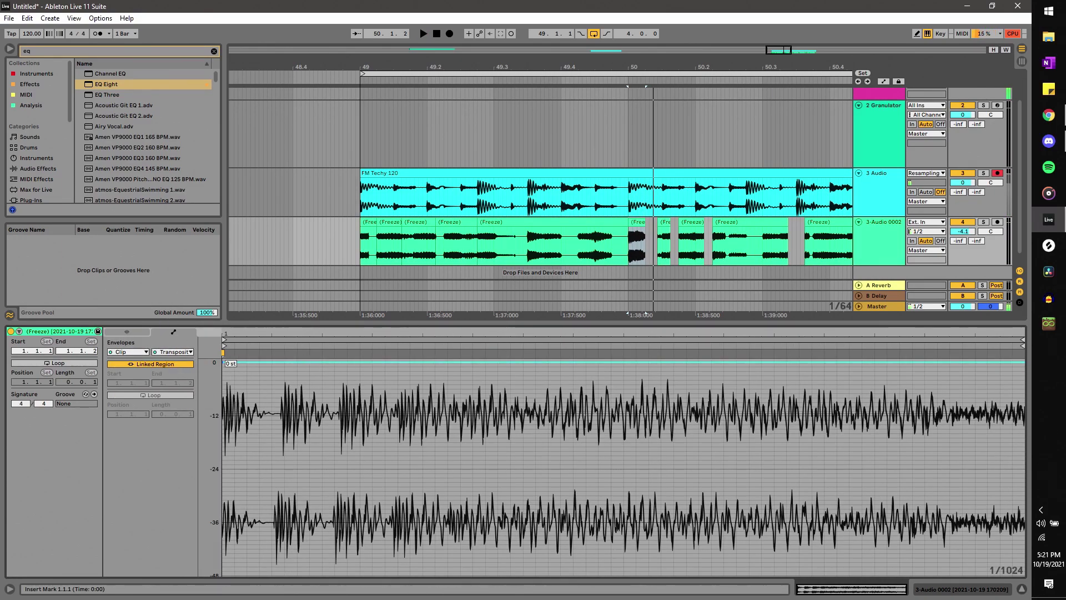
Shape the Transposition envelope as a ramp falling from 0 st to about -12 st at the clip's end.
scroll(814, 363, "up", 2)
left_click_drag(847, 384, 900, 499)
scroll(541, 411, "down", 2)
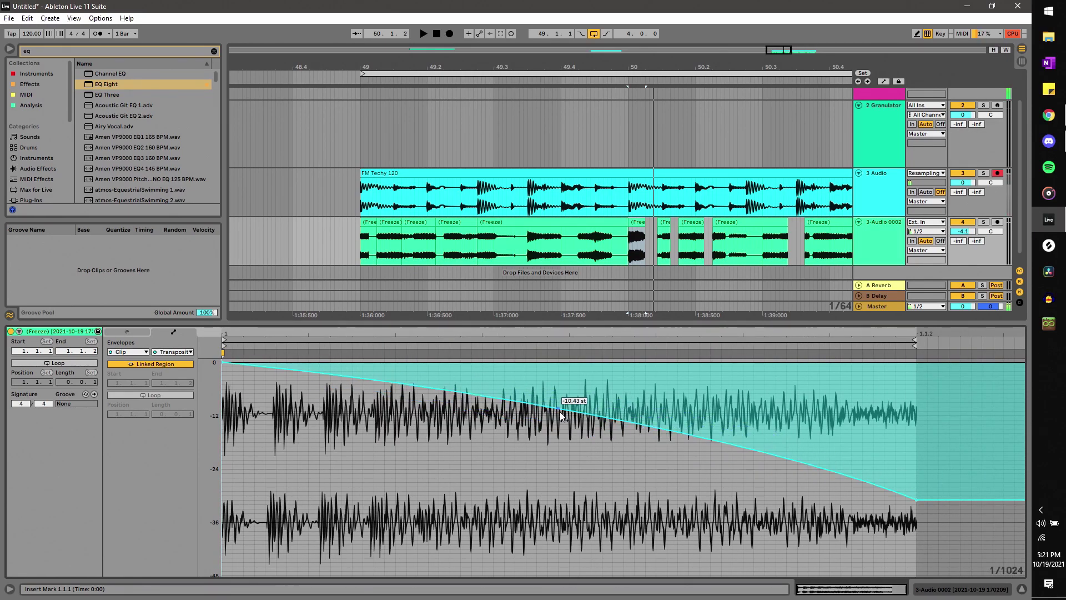
scroll(624, 436, "up", 3)
left_click_drag(918, 534, 917, 448)
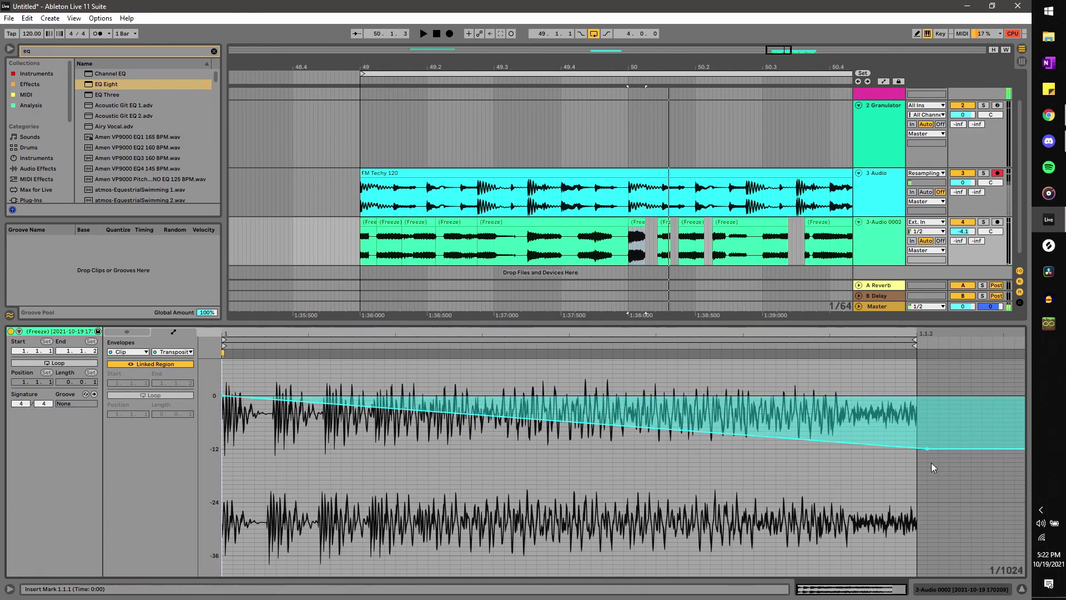
Show the track's device view and play the edited clips with the drum loop from 49.1.1.
scroll(687, 247, "down", 3)
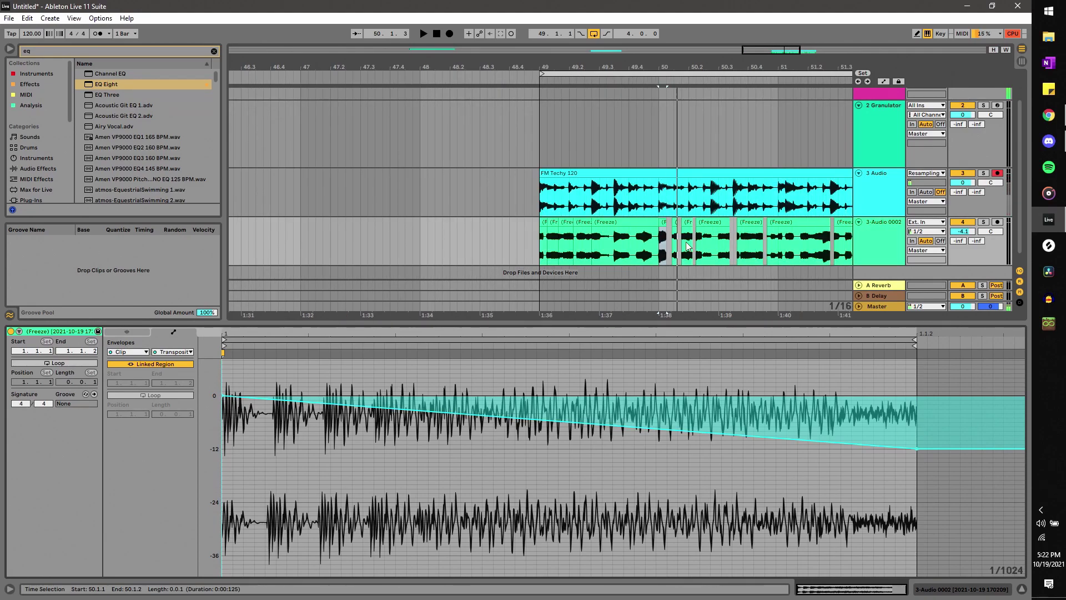
scroll(631, 214, "right", 3)
scroll(631, 214, "down", 1)
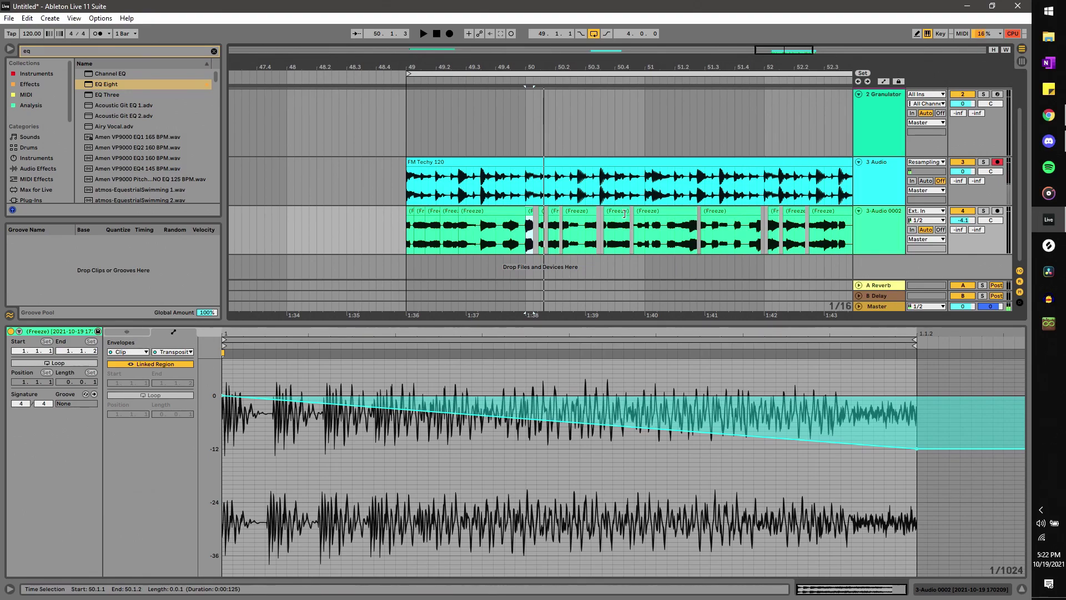
scroll(646, 221, "down", 3)
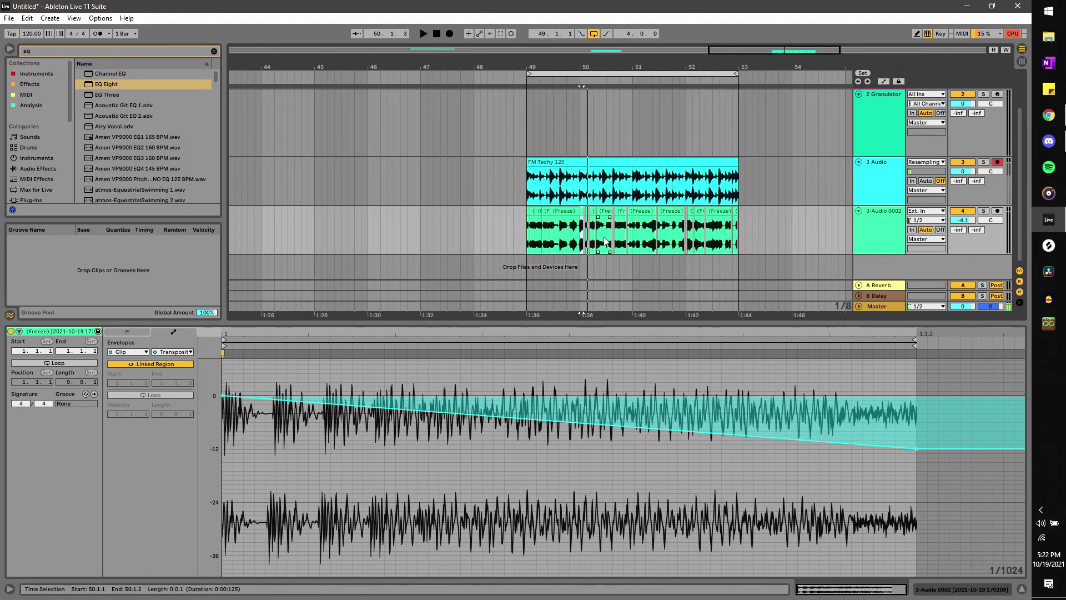
key("shift+Tab")
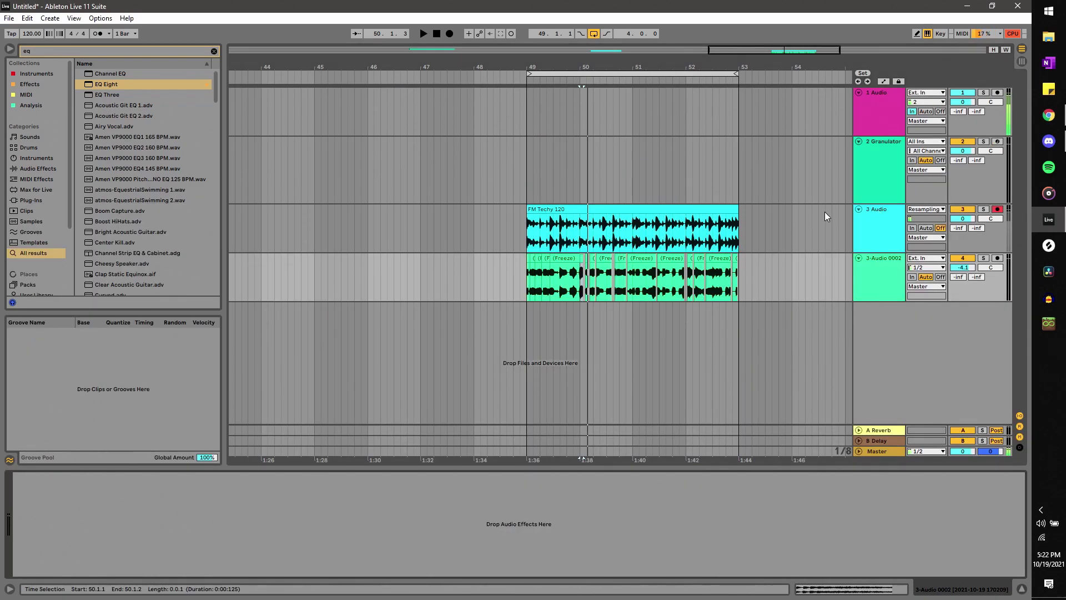
left_click(527, 284)
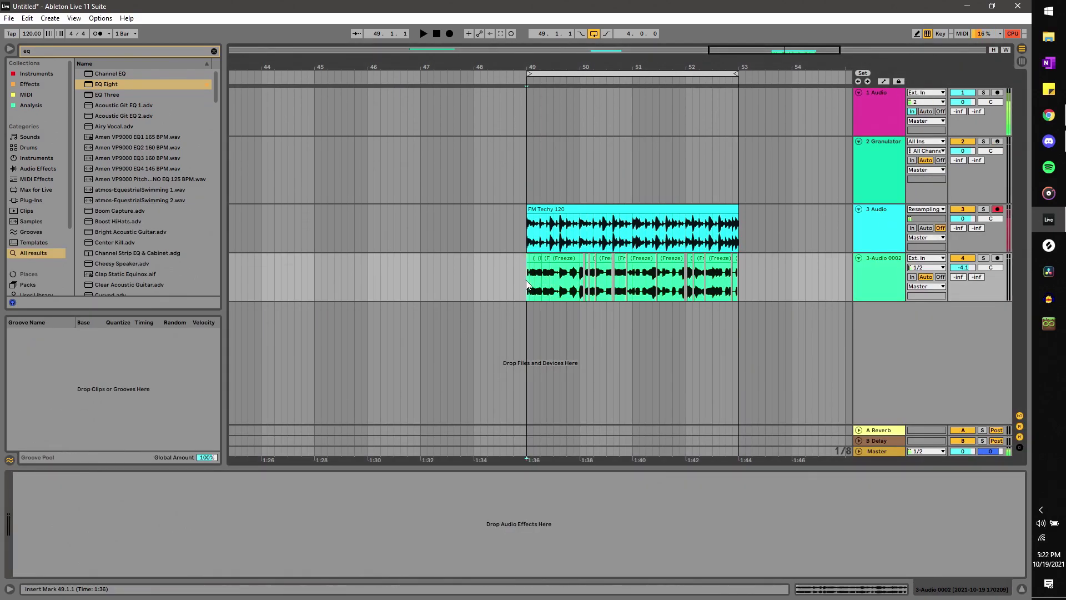
key("space")
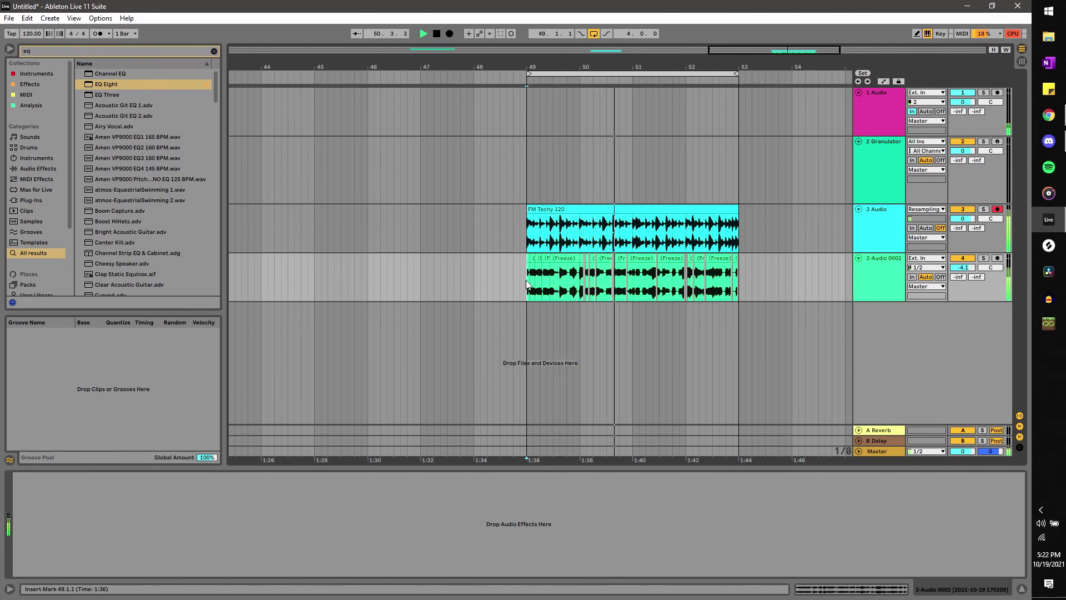
key("space")
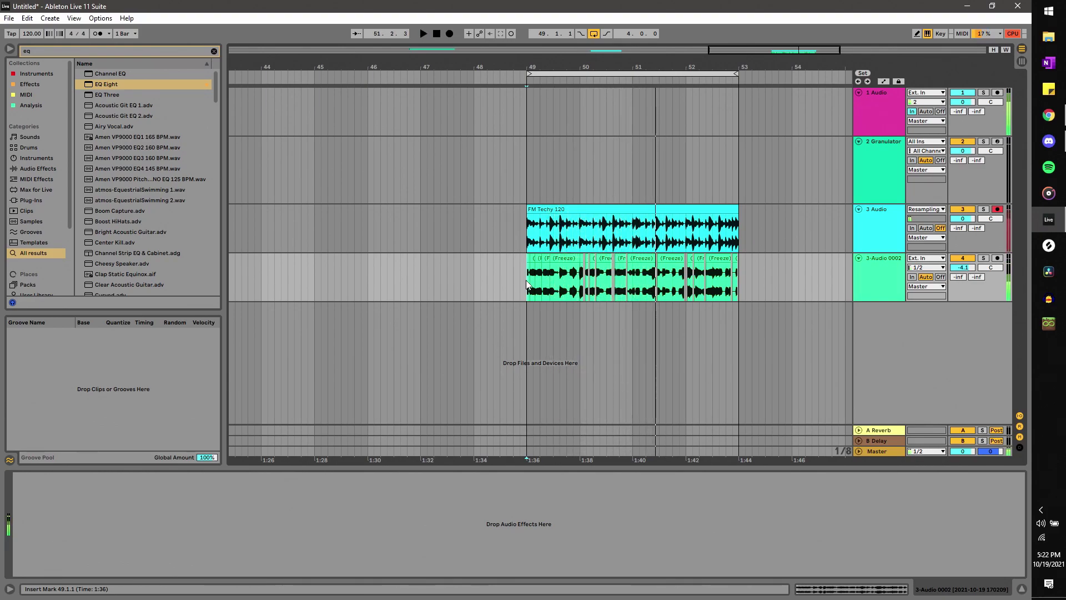